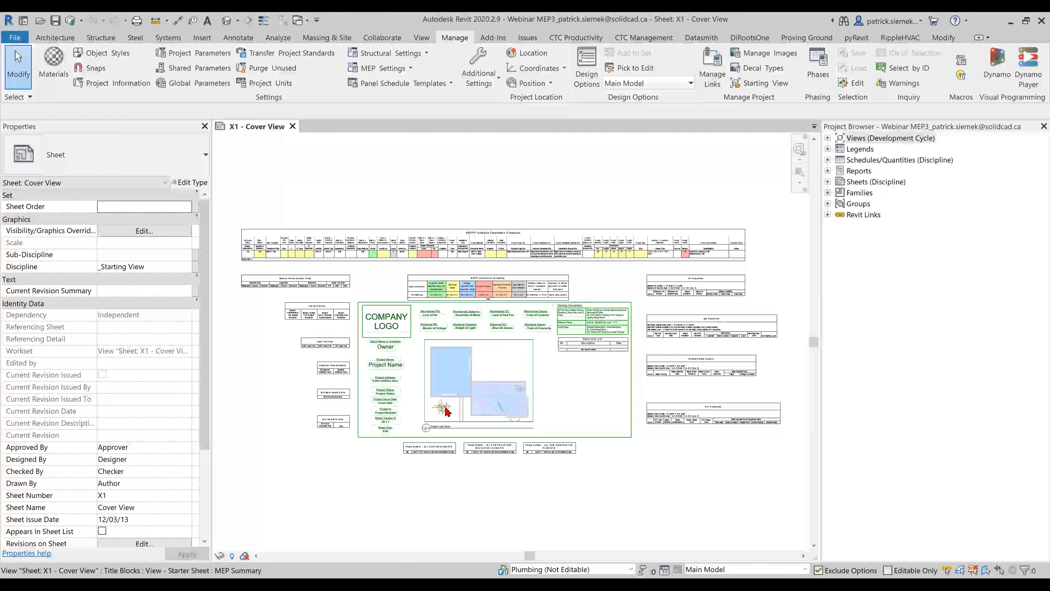
Examine the cover sheet's project information block and the surrounding Air, Gas, Domestic Water Supply and HTF Properties tables
{"action": "scroll", "coordinate": [430, 415], "scroll_direction": "up", "scroll_amount": 5}
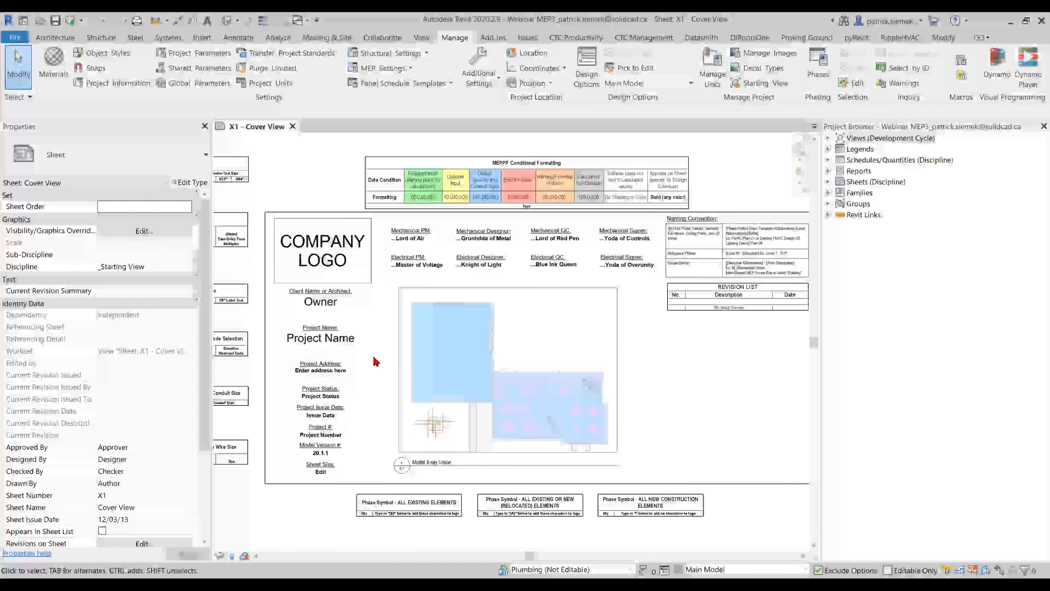
{"action": "scroll", "coordinate": [376, 361], "scroll_direction": "down", "scroll_amount": 4}
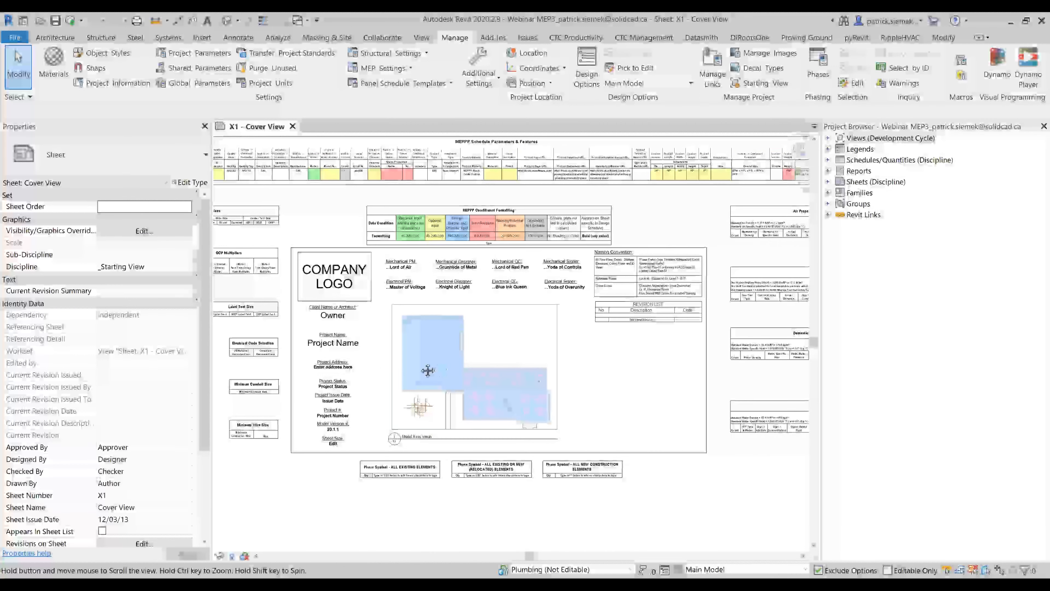
{"action": "scroll", "coordinate": [725, 351], "scroll_direction": "up", "scroll_amount": 3}
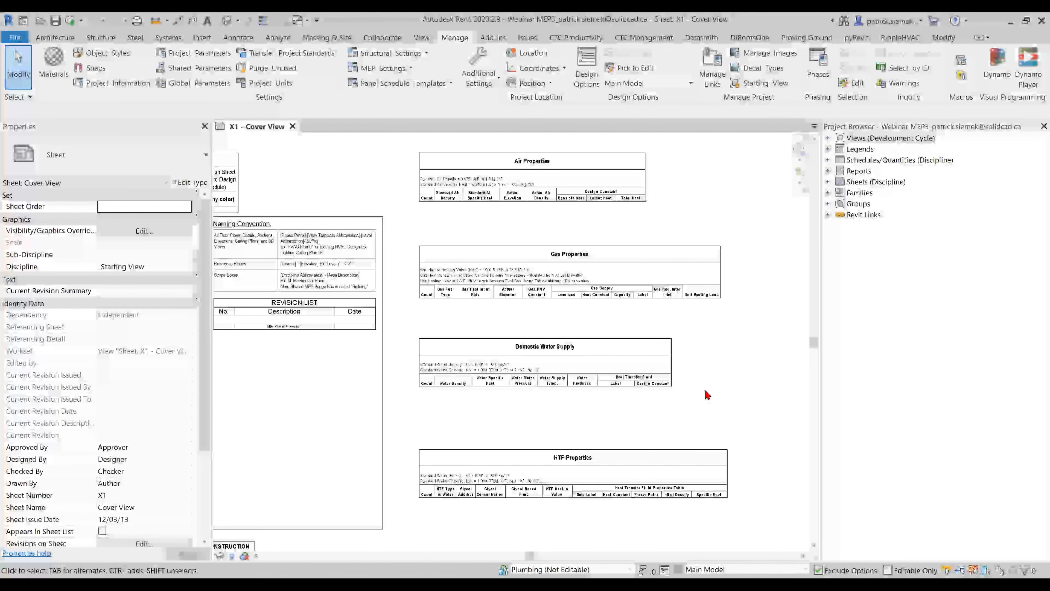
{"action": "scroll", "coordinate": [707, 395], "scroll_direction": "up", "scroll_amount": 1}
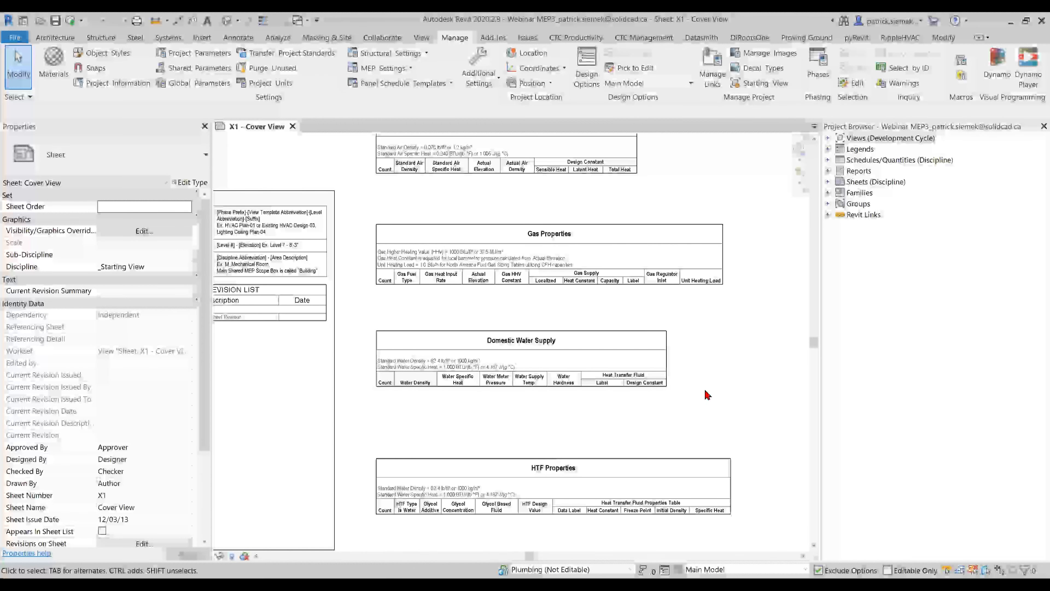
{"action": "scroll", "coordinate": [706, 393], "scroll_direction": "down", "scroll_amount": 1}
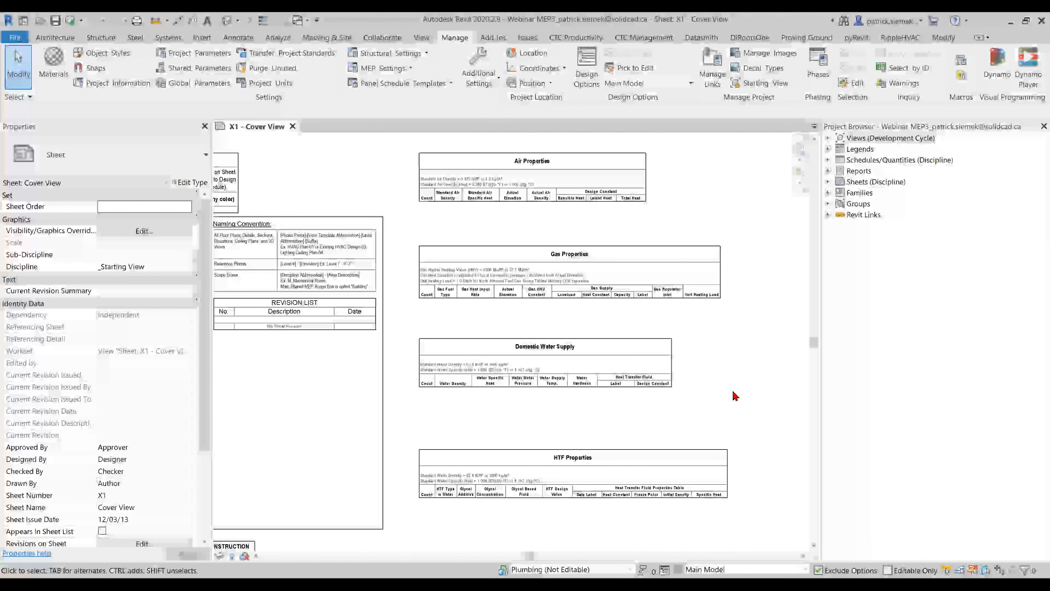
{"action": "scroll", "coordinate": [736, 396], "scroll_direction": "down", "scroll_amount": 4}
{"action": "scroll", "coordinate": [559, 403], "scroll_direction": "down", "scroll_amount": 2}
{"action": "middle_click_drag", "start_coordinate": [349, 396], "coordinate": [422, 386]}
{"action": "middle_click_drag", "start_coordinate": [320, 387], "coordinate": [531, 387]}
{"action": "middle_click_drag", "start_coordinate": [573, 333], "coordinate": [518, 398]}
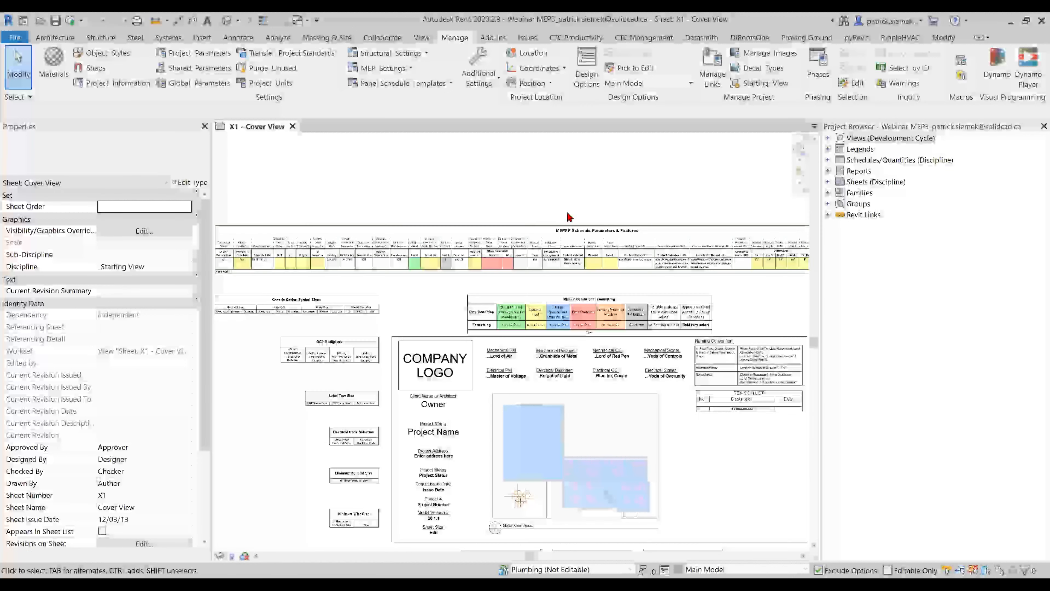
Examine the MEPPP Schedule Parameters & Features and MEPPP Conditional Formatting tables on the cover sheet, then fit the whole sheet in view
{"action": "scroll", "coordinate": [604, 213], "scroll_direction": "up", "scroll_amount": 1}
{"action": "scroll", "coordinate": [603, 217], "scroll_direction": "up", "scroll_amount": 3}
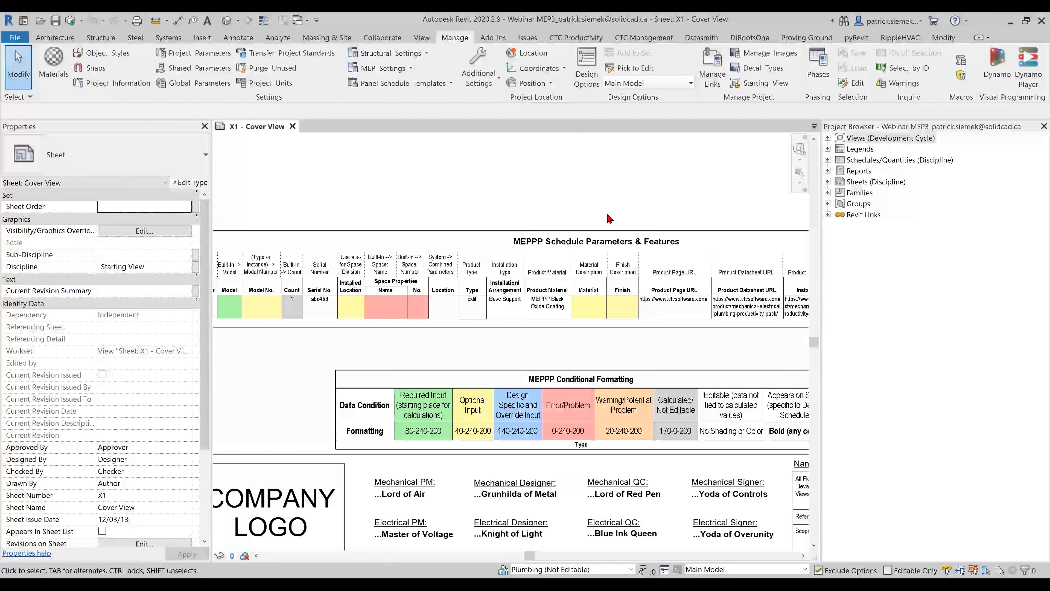
{"action": "middle_click_drag", "start_coordinate": [651, 318], "coordinate": [608, 309]}
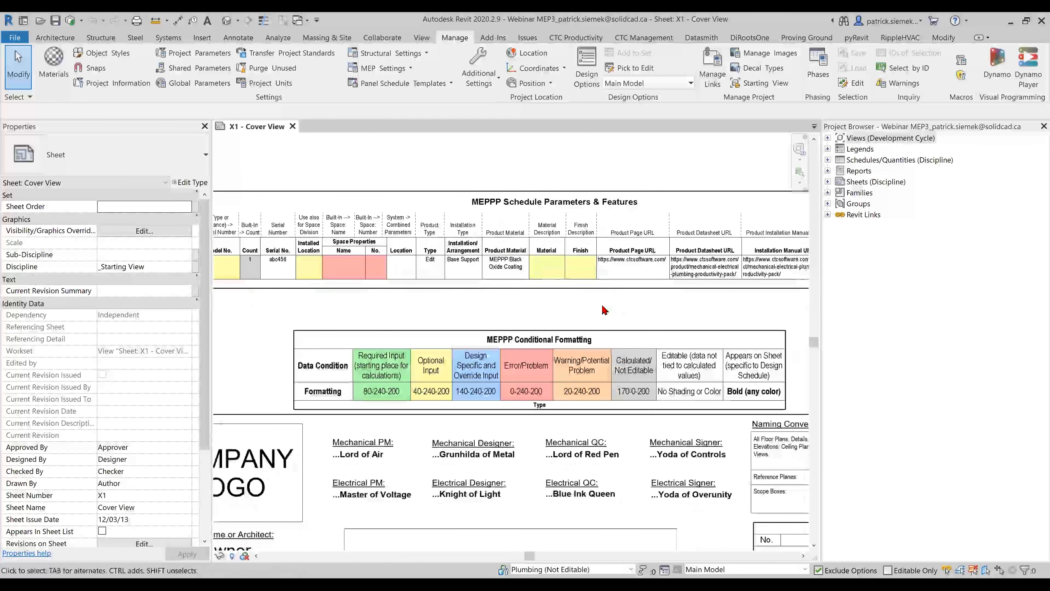
{"action": "middle_click_drag", "start_coordinate": [558, 357], "coordinate": [499, 318]}
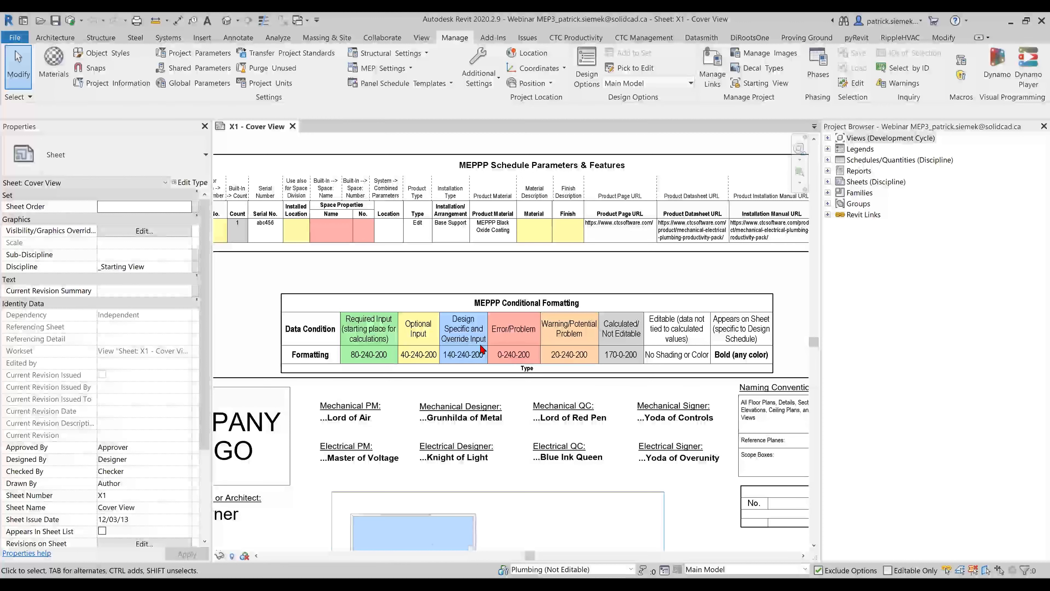
{"action": "scroll", "coordinate": [482, 349], "scroll_direction": "down", "scroll_amount": 3}
{"action": "scroll", "coordinate": [513, 199], "scroll_direction": "down", "scroll_amount": 2}
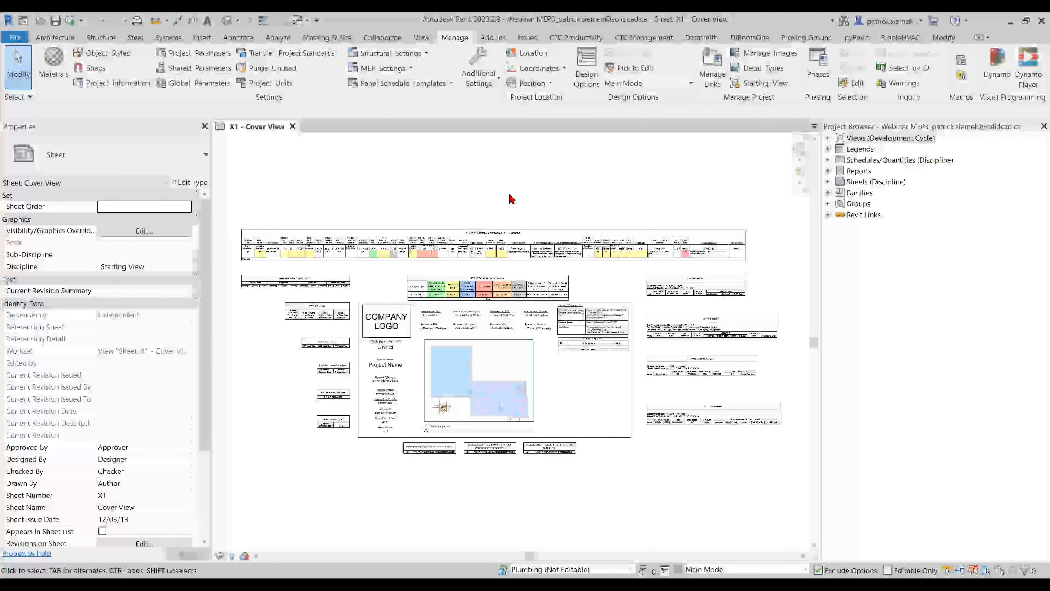
{"action": "scroll", "coordinate": [473, 271], "scroll_direction": "up", "scroll_amount": 5}
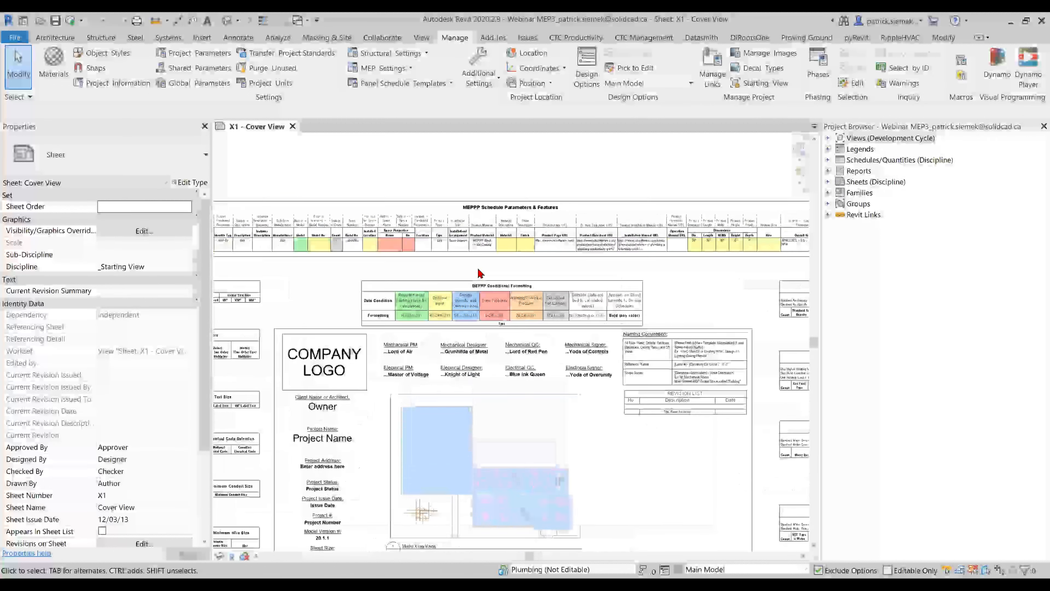
{"action": "middle_click_drag", "start_coordinate": [493, 276], "coordinate": [486, 248]}
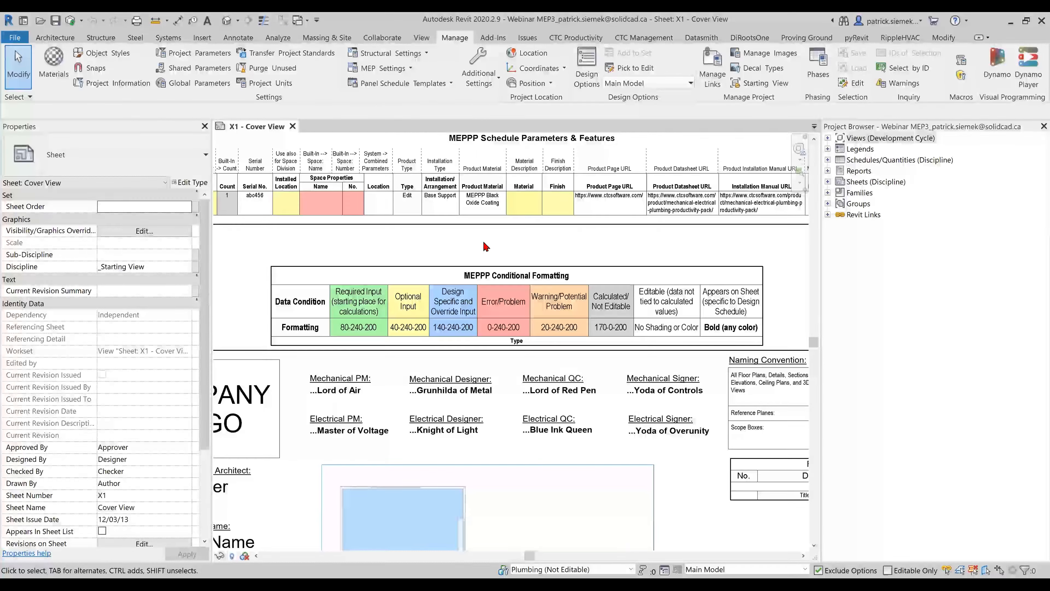
{"action": "middle_click", "coordinate": [491, 249]}
{"action": "middle_click", "coordinate": [491, 249]}
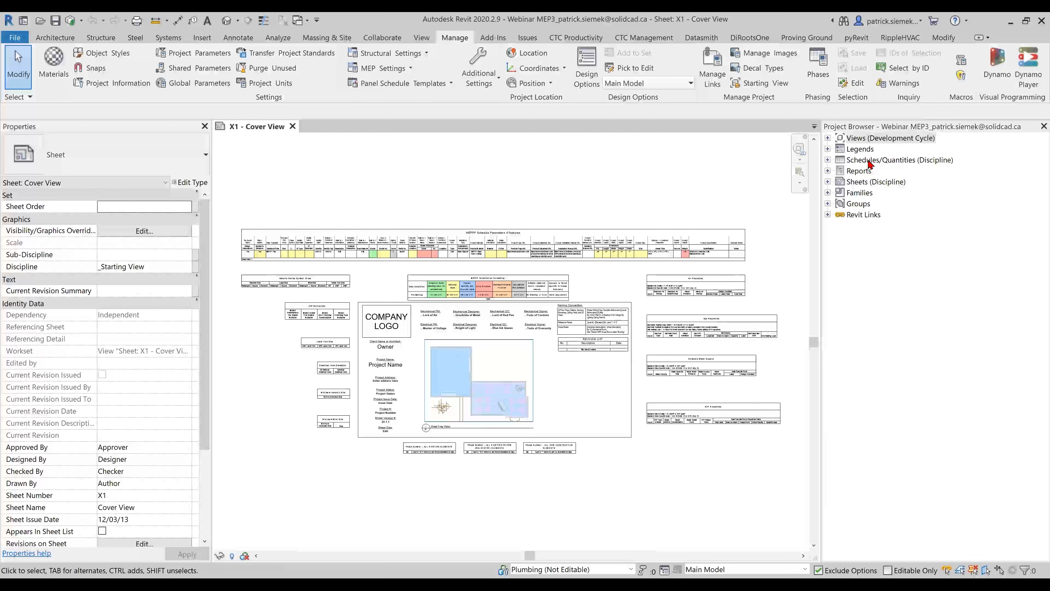
Open the Model Setup Plan-01 floor plan under Model Setup, Architectural Revit, and examine its scope boxes around the building
{"action": "left_click", "coordinate": [828, 138]}
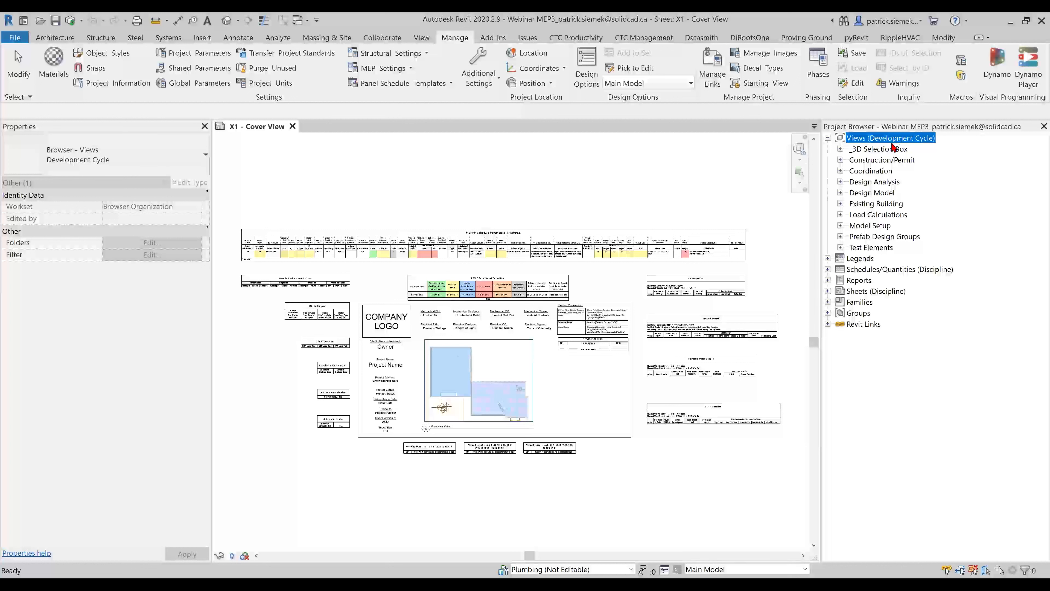
{"action": "left_click", "coordinate": [870, 227]}
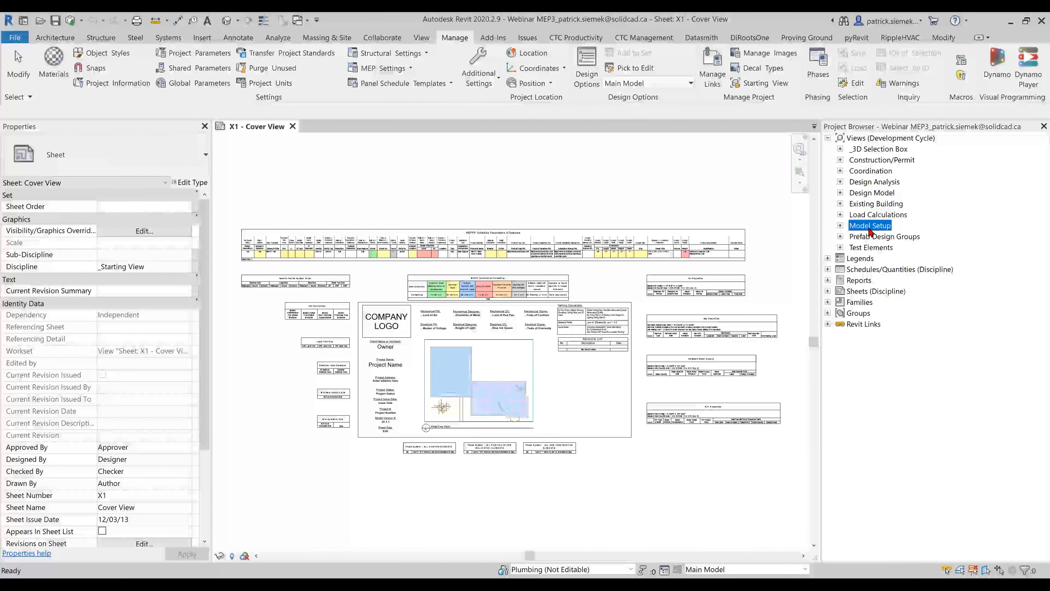
{"action": "left_click", "coordinate": [841, 225]}
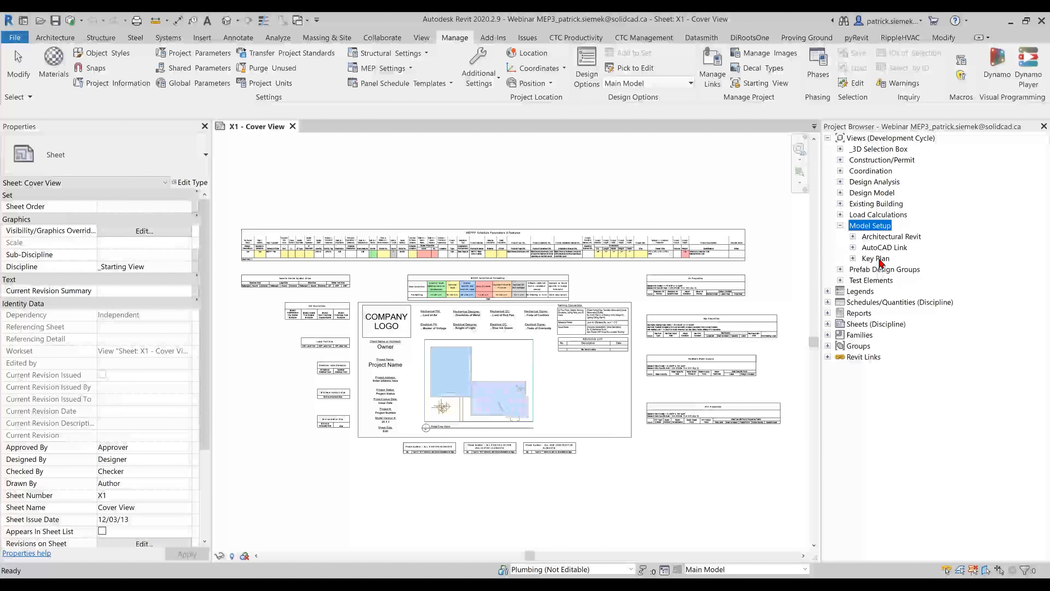
{"action": "left_click", "coordinate": [853, 236]}
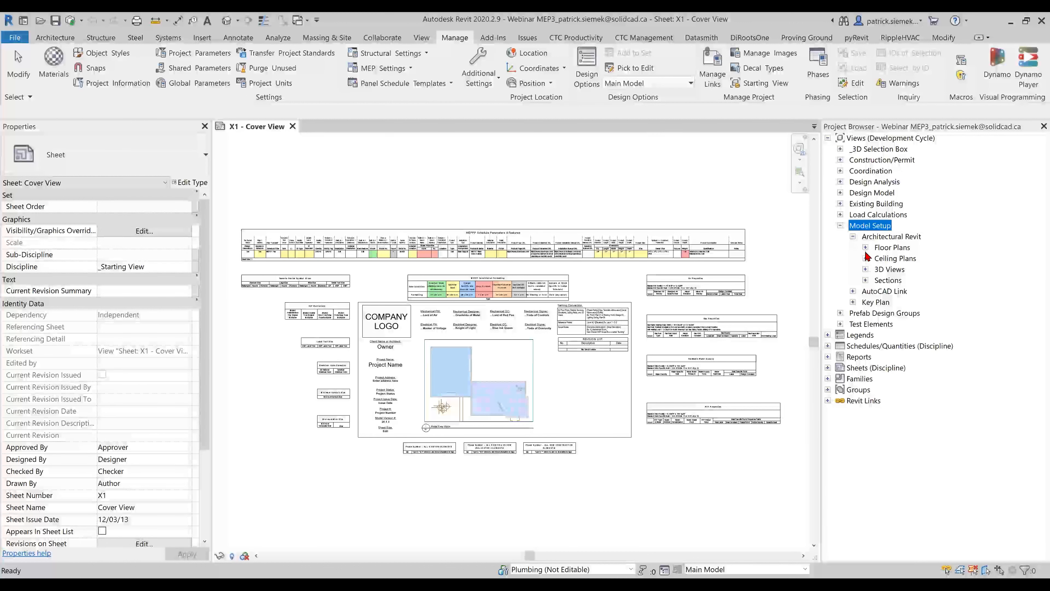
{"action": "left_click", "coordinate": [866, 248]}
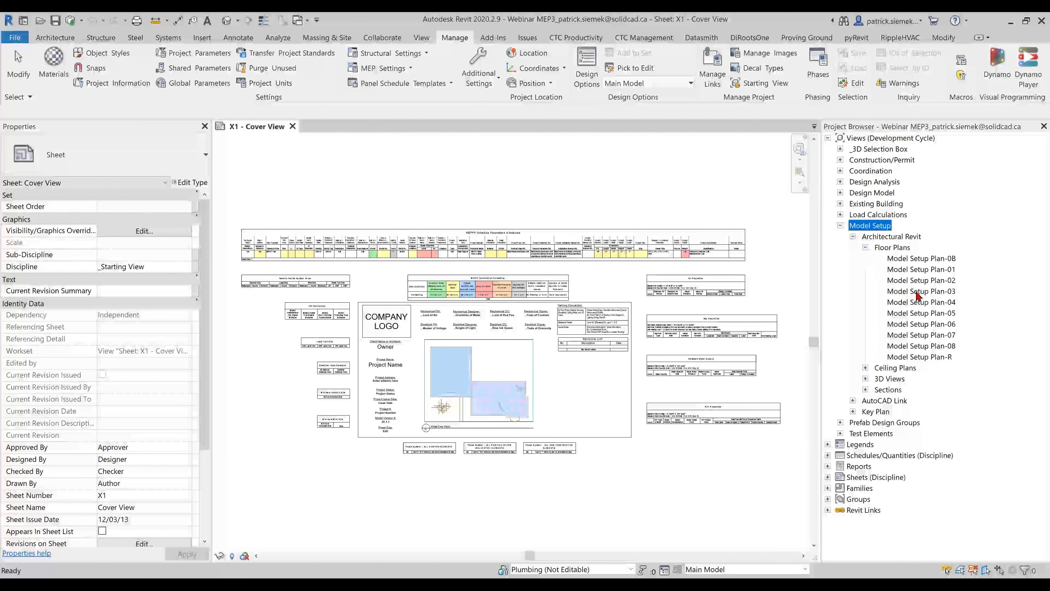
{"action": "double_click", "coordinate": [922, 269]}
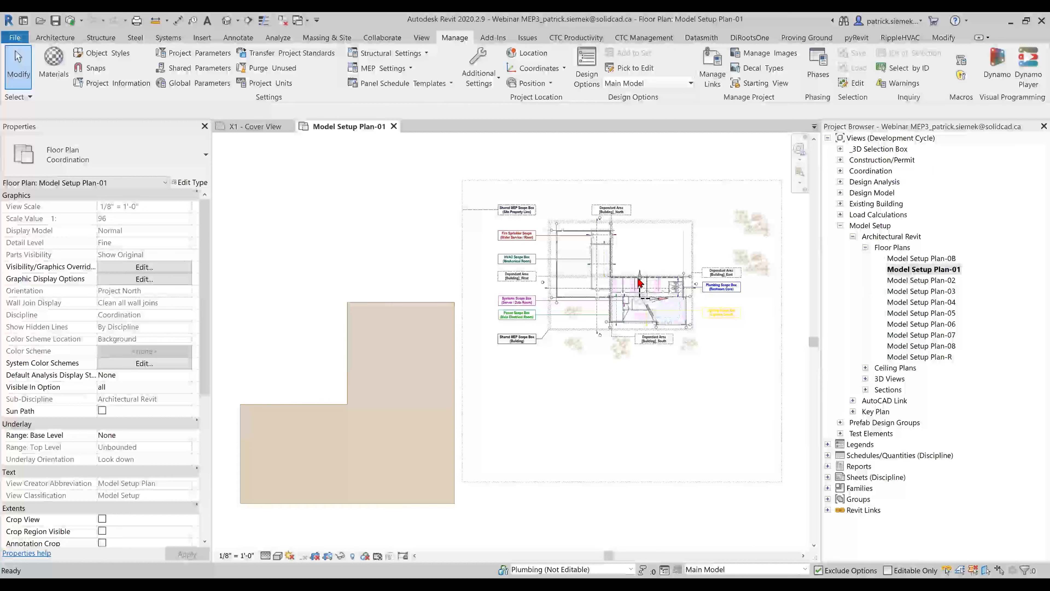
{"action": "scroll", "coordinate": [641, 262], "scroll_direction": "up", "scroll_amount": 3}
{"action": "middle_click_drag", "start_coordinate": [648, 246], "coordinate": [596, 295]}
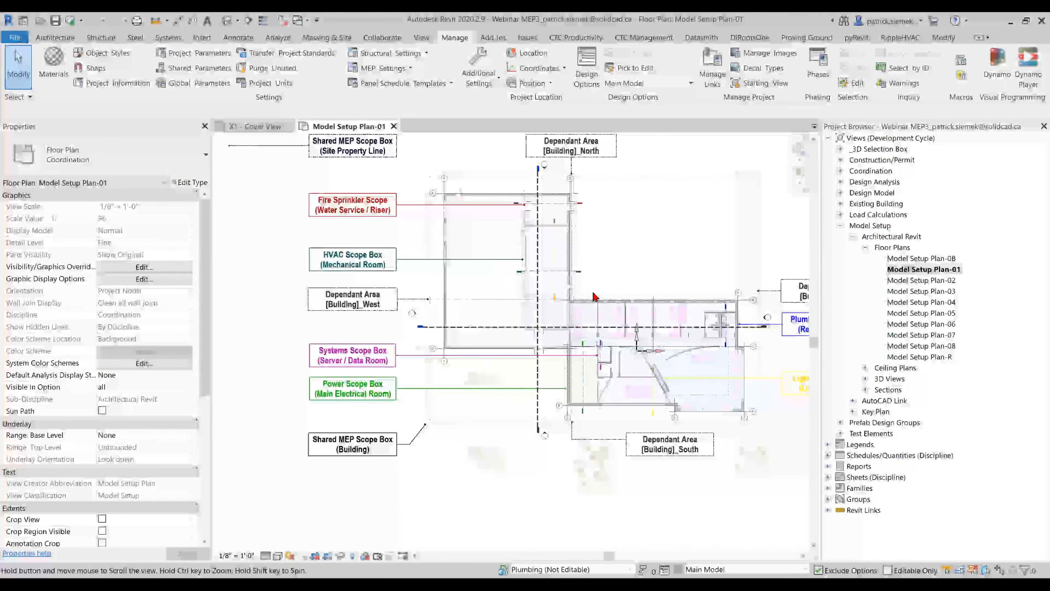
{"action": "scroll", "coordinate": [595, 292], "scroll_direction": "up", "scroll_amount": 1}
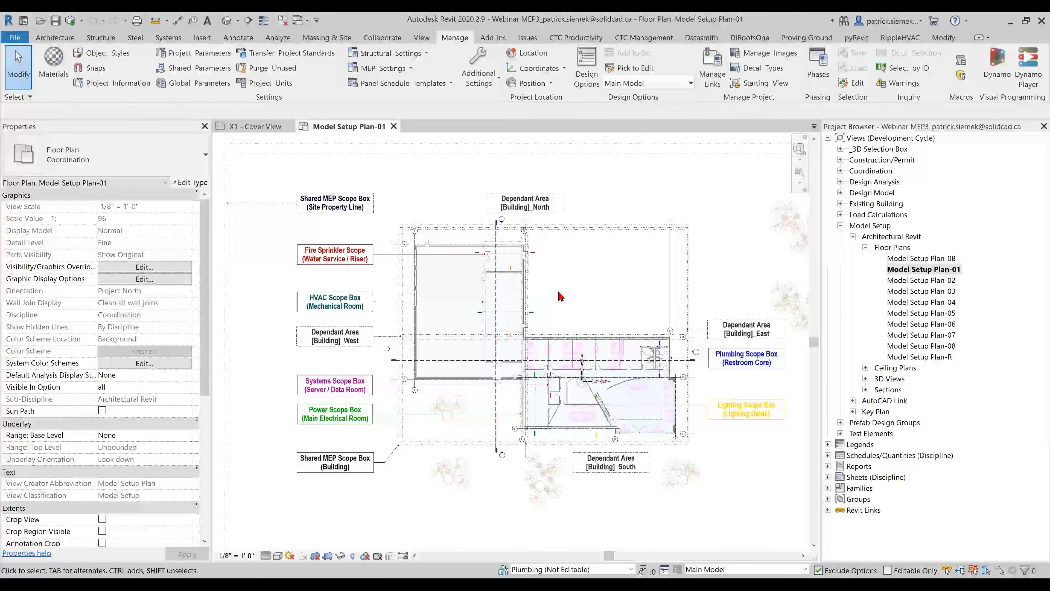
{"action": "scroll", "coordinate": [570, 320], "scroll_direction": "down", "scroll_amount": 2}
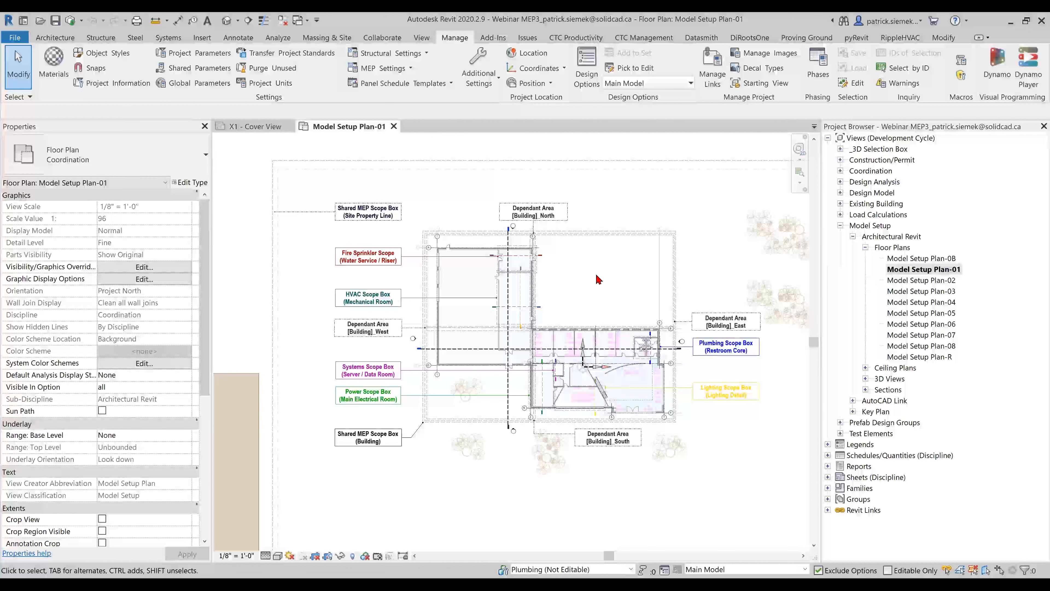
Find HVAC Floor Plan-01 among the Construction/Permit HVAC floor plans and review its view properties, including scope box and view template
{"action": "left_click", "coordinate": [862, 162]}
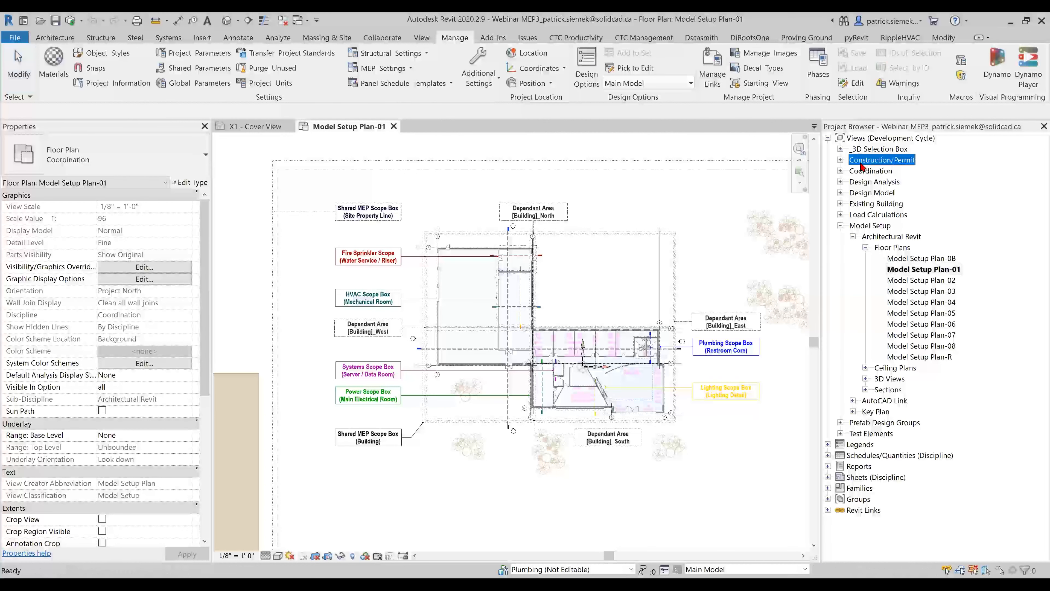
{"action": "left_click", "coordinate": [840, 160]}
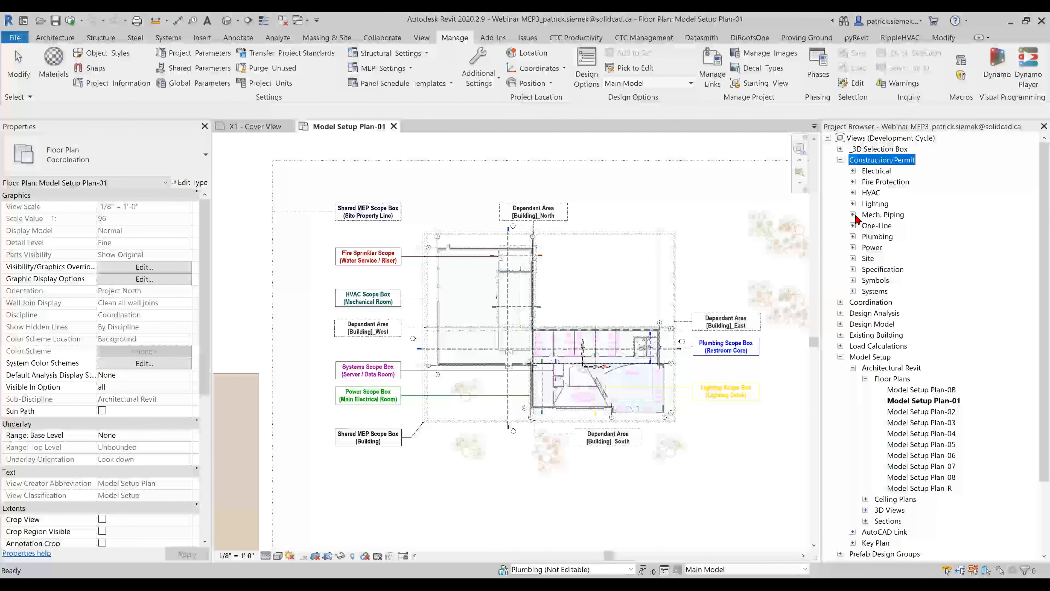
{"action": "left_click", "coordinate": [853, 193]}
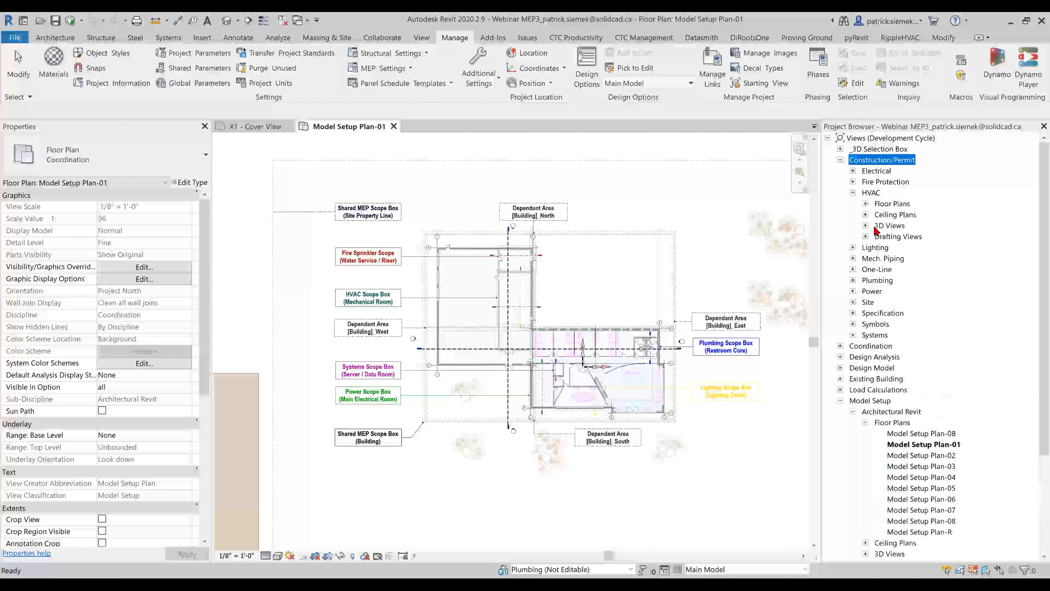
{"action": "left_click", "coordinate": [865, 203]}
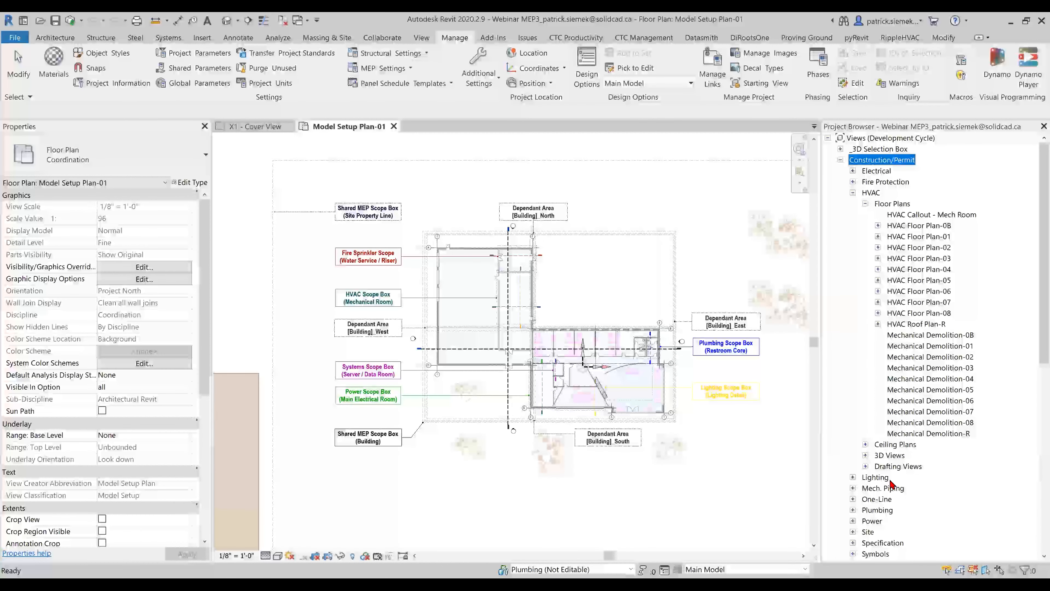
{"action": "left_click", "coordinate": [935, 238]}
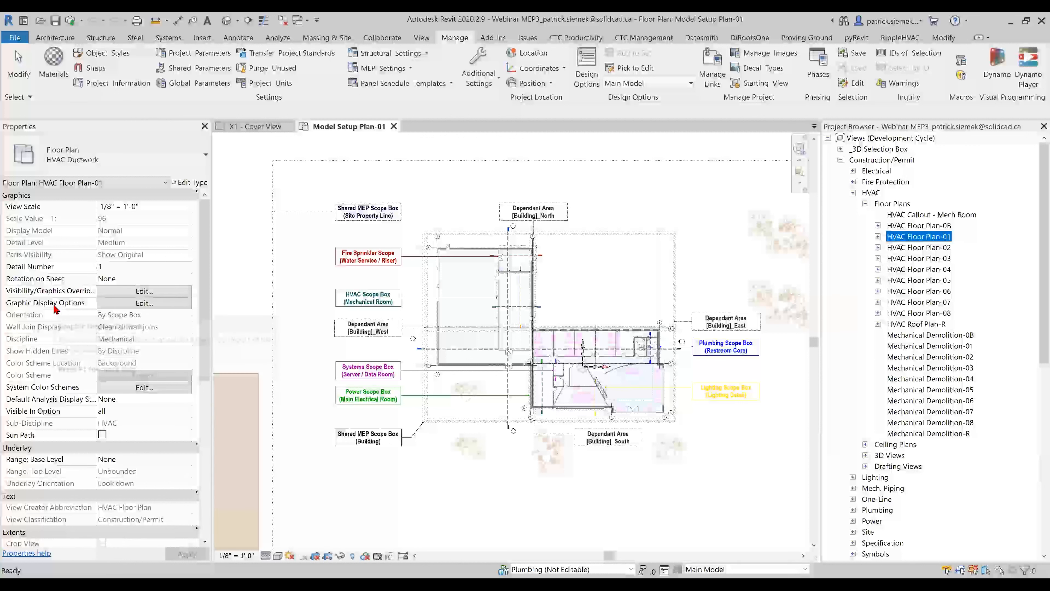
{"action": "scroll", "coordinate": [55, 309], "scroll_direction": "down", "scroll_amount": 5}
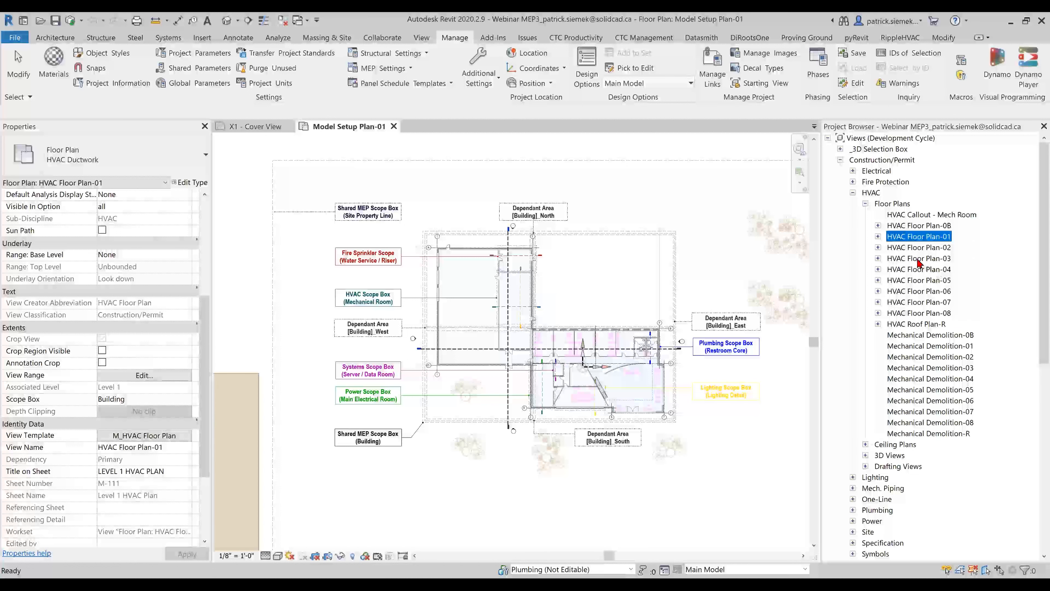
Collapse the Construction/Permit view group with its HVAC floor plans and return to the Model Setup Plan-01 view
{"action": "left_click", "coordinate": [865, 204]}
{"action": "left_click", "coordinate": [852, 192]}
{"action": "left_click", "coordinate": [840, 160]}
{"action": "left_click", "coordinate": [615, 269]}
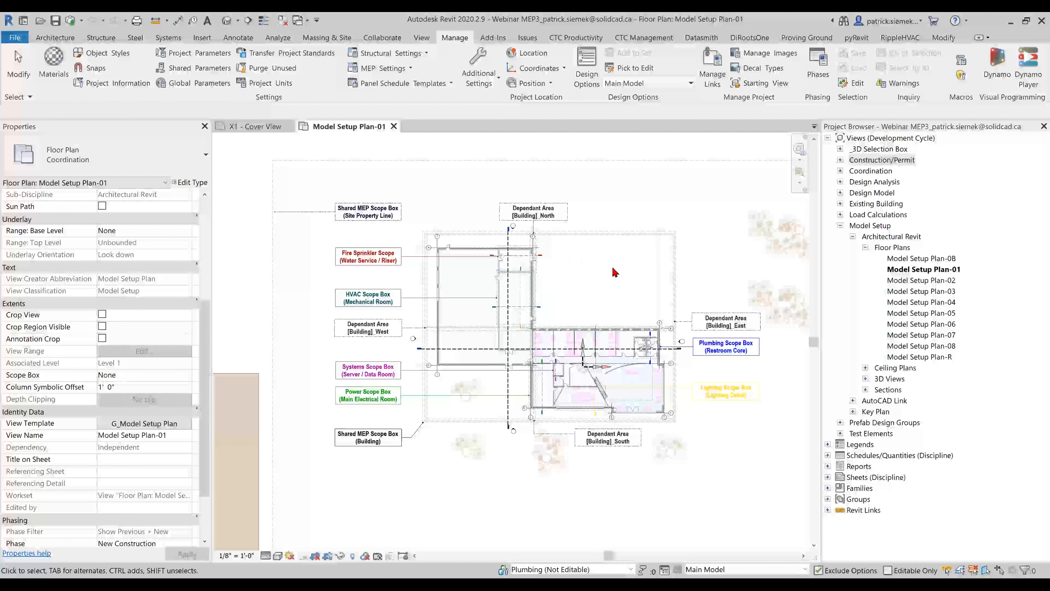
Open the Model X-ray North-South section from its section line in the plan and examine the level lines and height dimensions
{"action": "scroll", "coordinate": [610, 274], "scroll_direction": "up", "scroll_amount": 1}
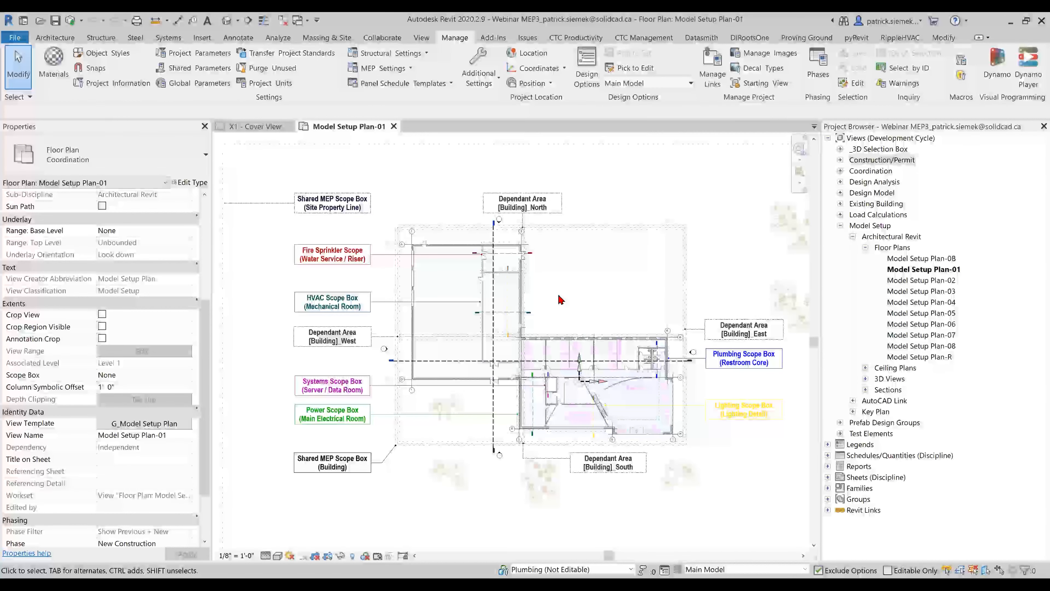
{"action": "scroll", "coordinate": [564, 301], "scroll_direction": "up", "scroll_amount": 1}
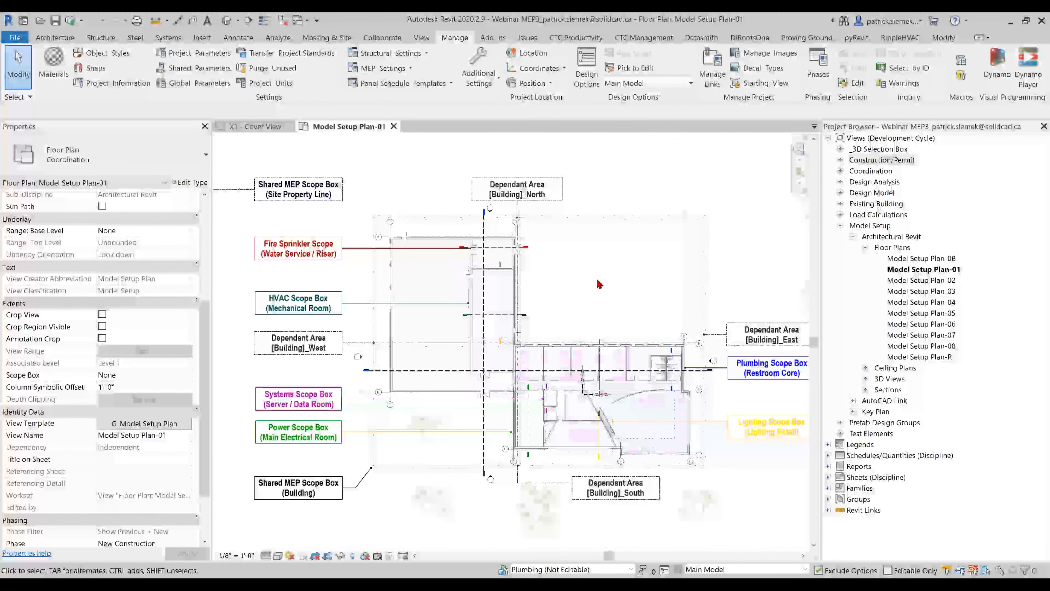
{"action": "right_click", "coordinate": [438, 374]}
{"action": "left_click", "coordinate": [476, 156]}
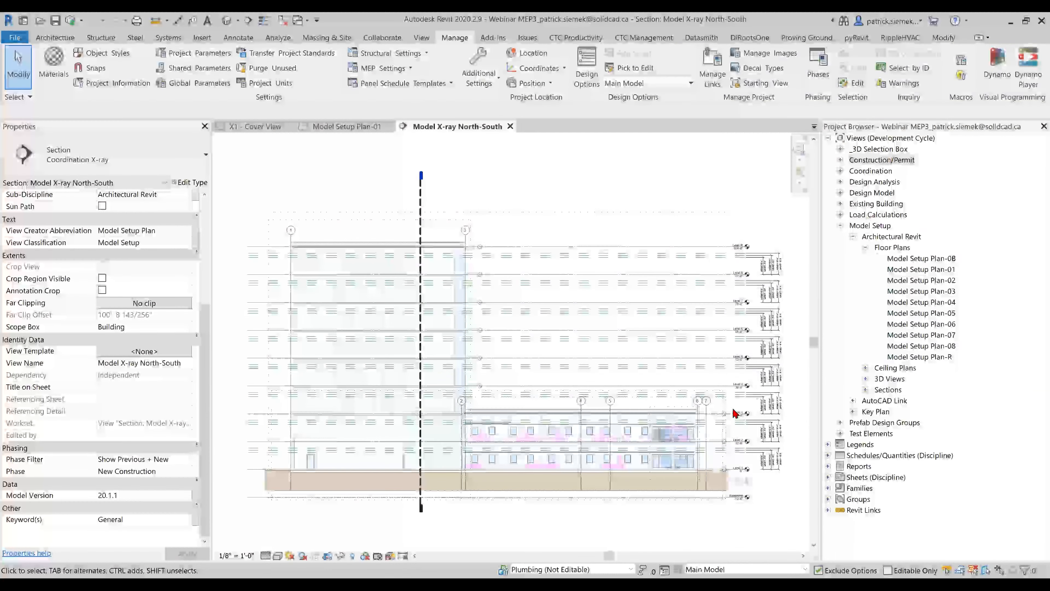
{"action": "middle_click_drag", "start_coordinate": [654, 440], "coordinate": [608, 425]}
{"action": "scroll", "coordinate": [734, 417], "scroll_direction": "up", "scroll_amount": 2}
{"action": "middle_click_drag", "start_coordinate": [734, 417], "coordinate": [697, 419]}
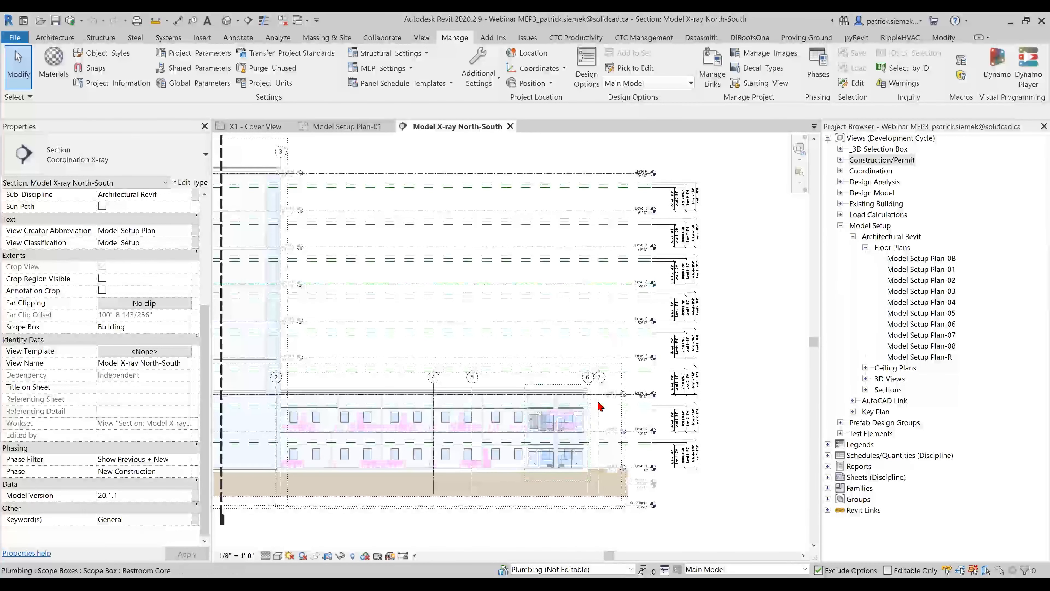
{"action": "scroll", "coordinate": [619, 430], "scroll_direction": "up", "scroll_amount": 5}
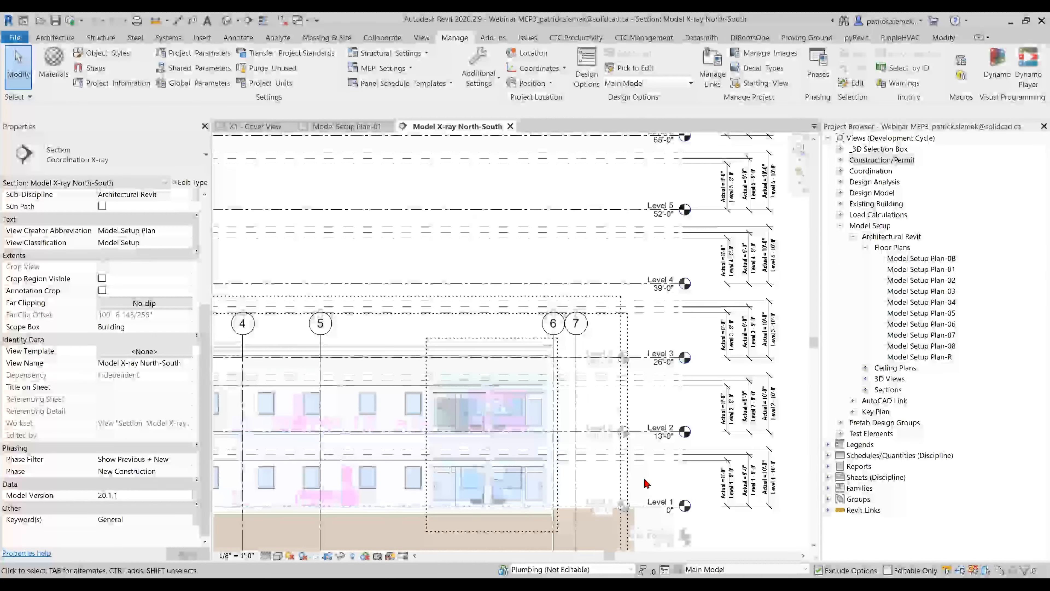
{"action": "middle_click_drag", "start_coordinate": [606, 458], "coordinate": [564, 437]}
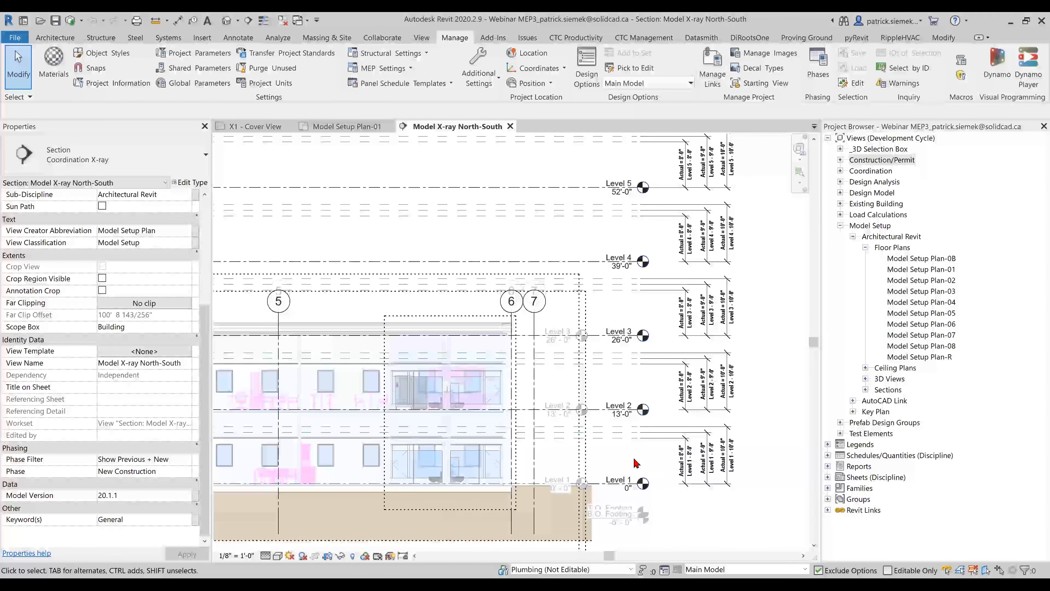
Examine the stacked level lines and the ceiling height dimensions beside them in the Model X-ray North-South section
{"action": "scroll", "coordinate": [637, 462], "scroll_direction": "down", "scroll_amount": 1}
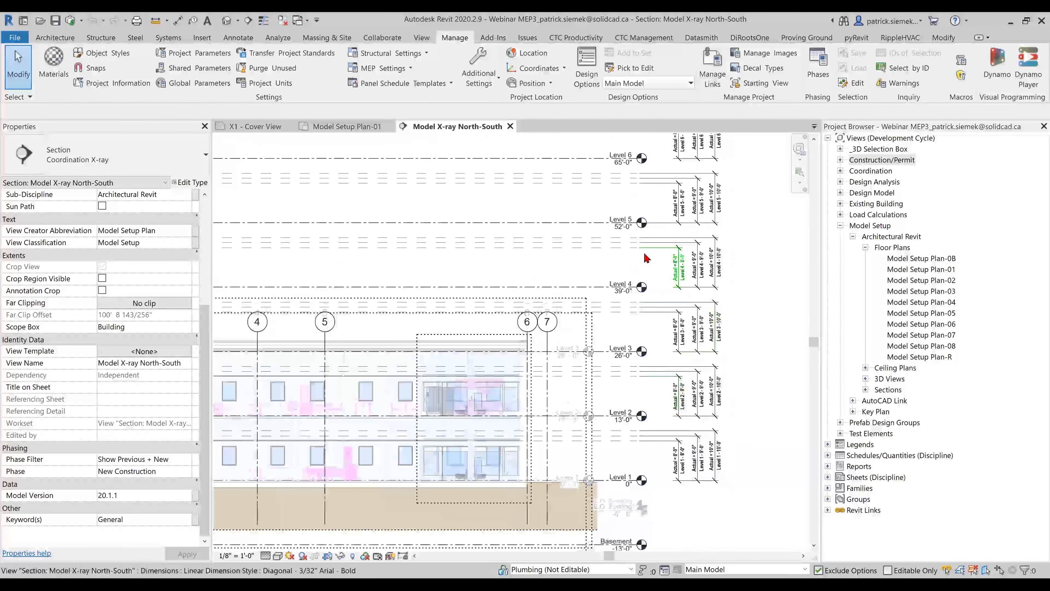
{"action": "scroll", "coordinate": [695, 310], "scroll_direction": "down", "scroll_amount": 2}
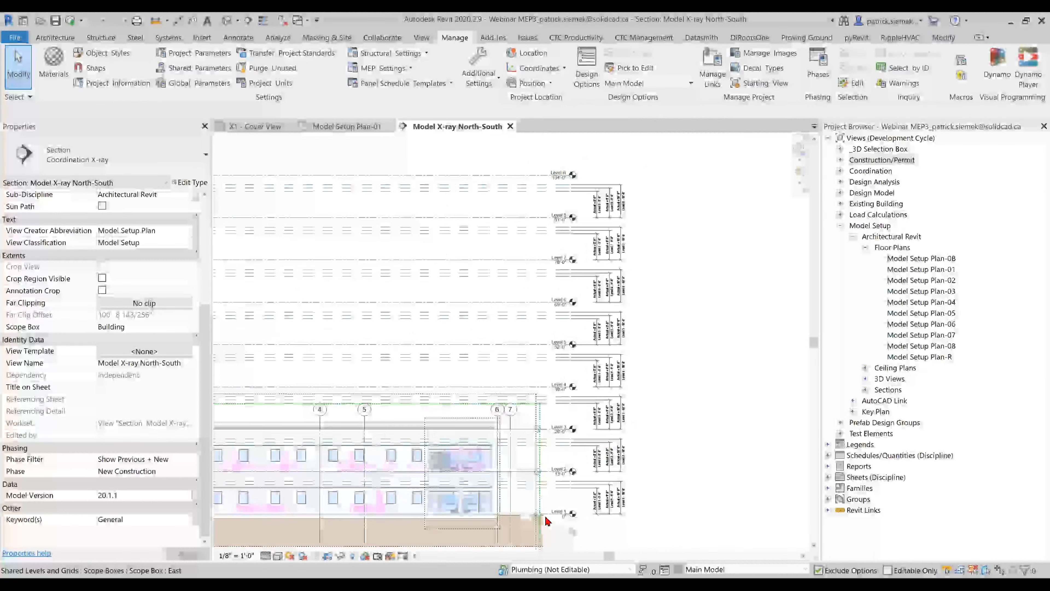
{"action": "scroll", "coordinate": [549, 508], "scroll_direction": "up", "scroll_amount": 3}
{"action": "scroll", "coordinate": [548, 508], "scroll_direction": "up", "scroll_amount": 3}
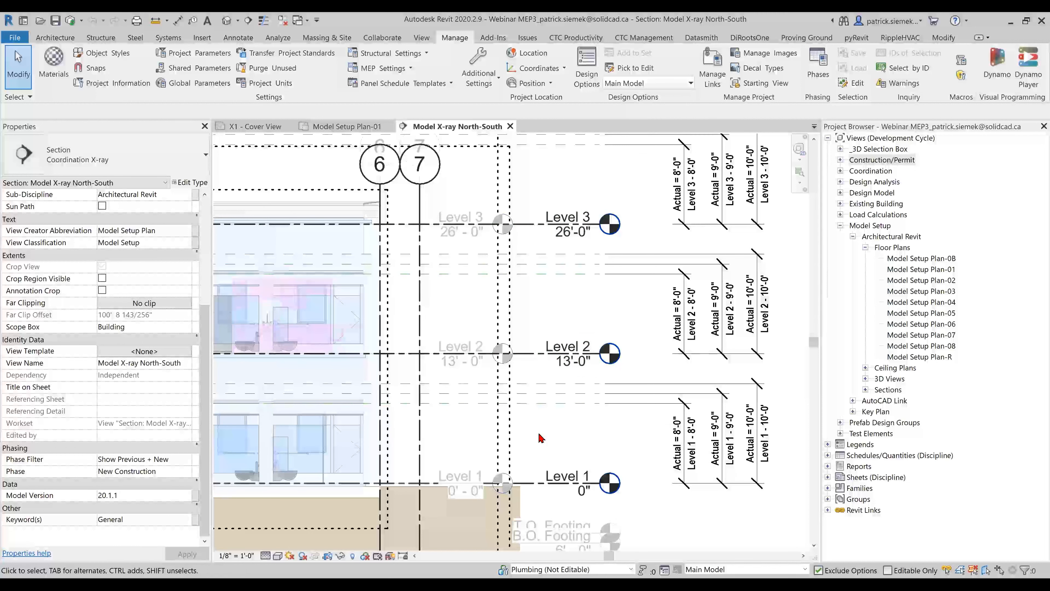
{"action": "scroll", "coordinate": [539, 435], "scroll_direction": "down", "scroll_amount": 4}
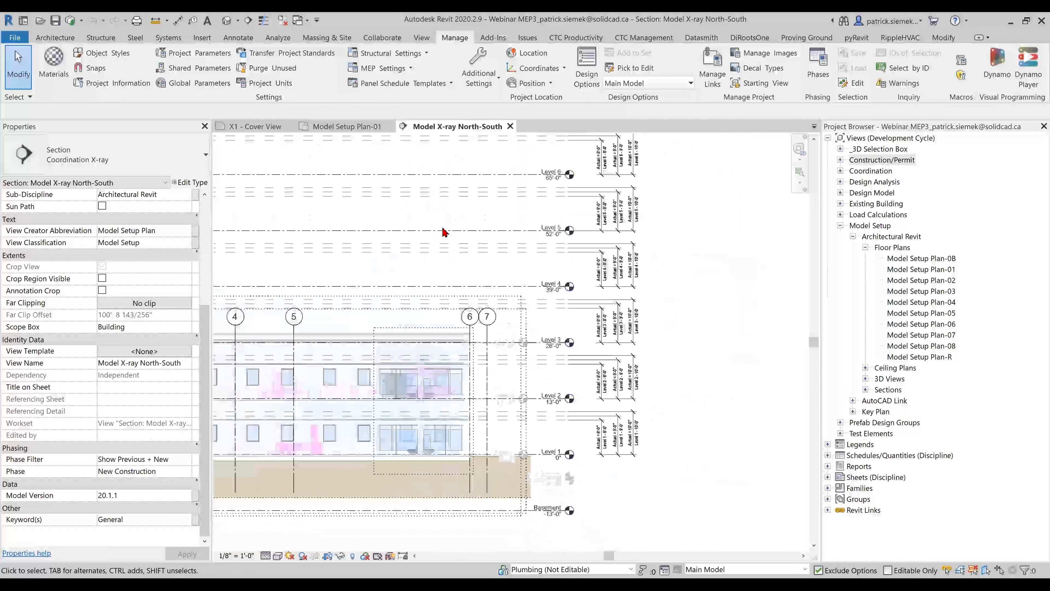
Return to the Model Setup Plan-01 floor plan and review the labelled scope boxes around the building
{"action": "left_click", "coordinate": [348, 127]}
{"action": "middle_click_drag", "start_coordinate": [579, 292], "coordinate": [579, 302]}
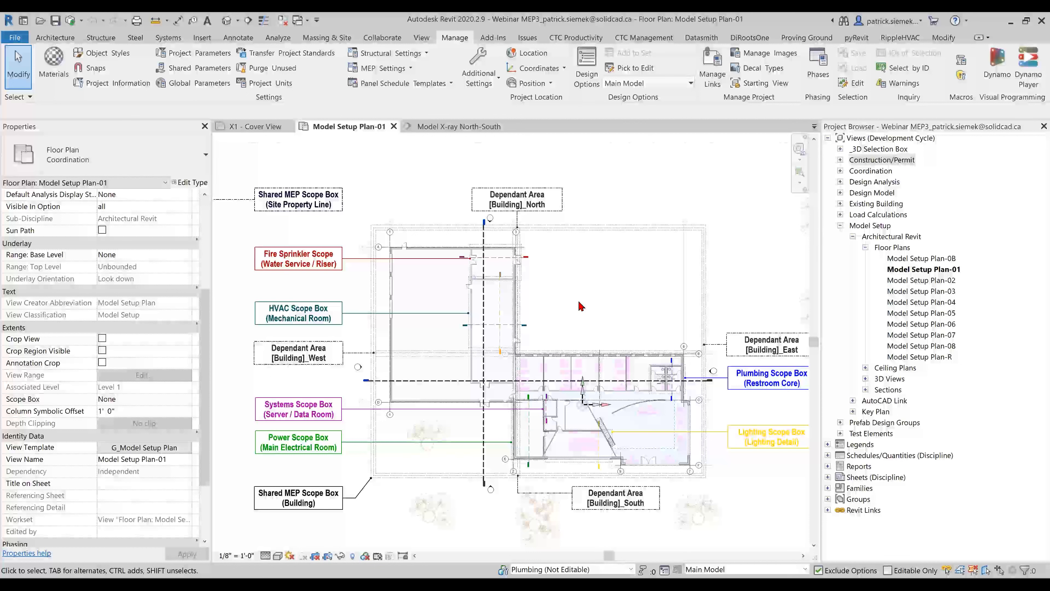
{"action": "middle_click_drag", "start_coordinate": [583, 311], "coordinate": [601, 287]}
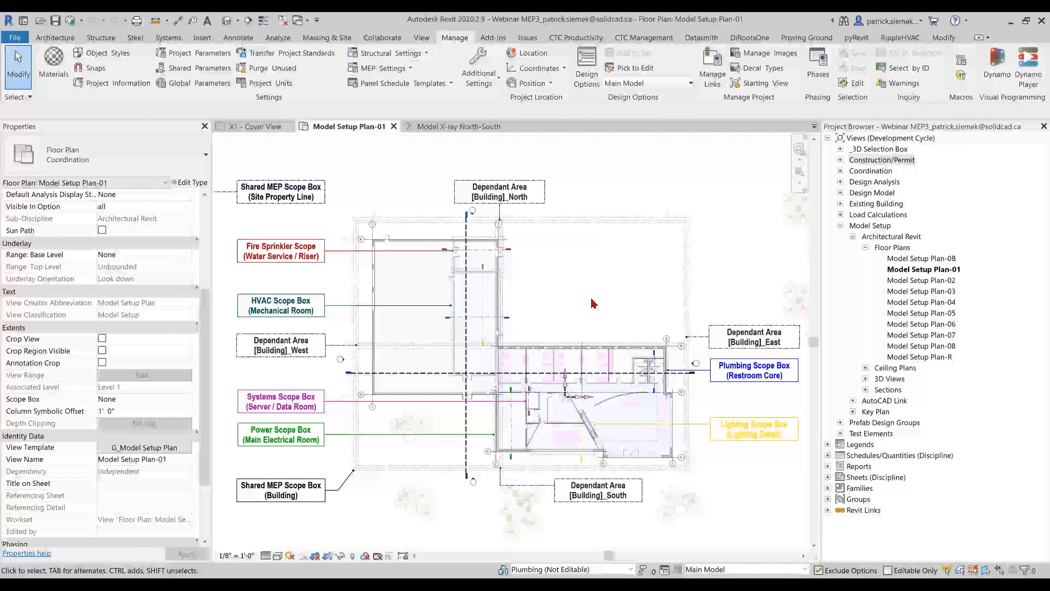
Apply the RippleHVAC recommended settings to the project from the Model Setup Plan-01 view
{"action": "left_click", "coordinate": [900, 38]}
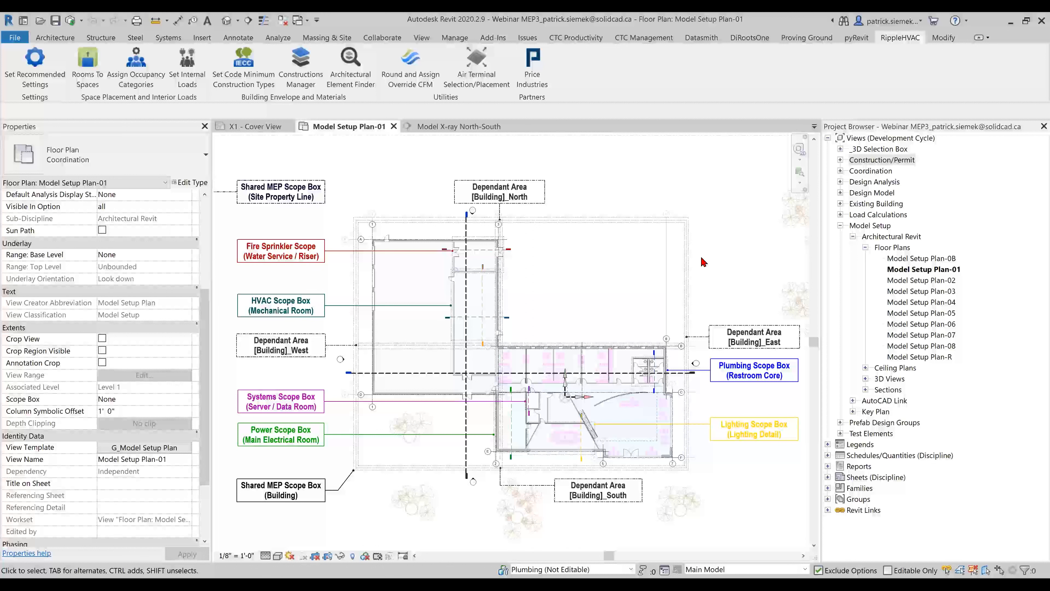
{"action": "middle_click_drag", "start_coordinate": [608, 290], "coordinate": [616, 280]}
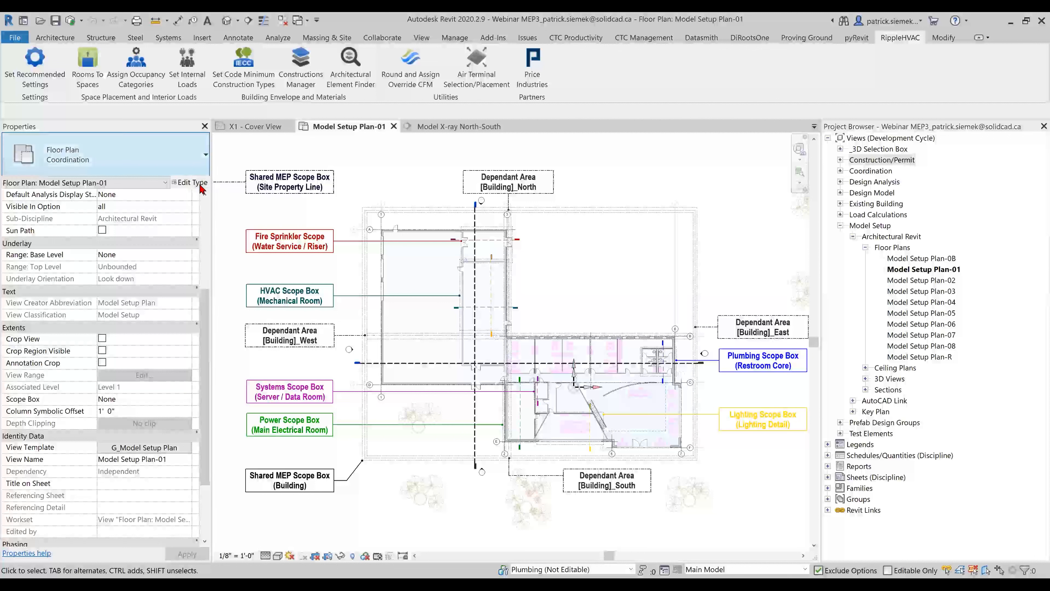
{"action": "left_click", "coordinate": [51, 85]}
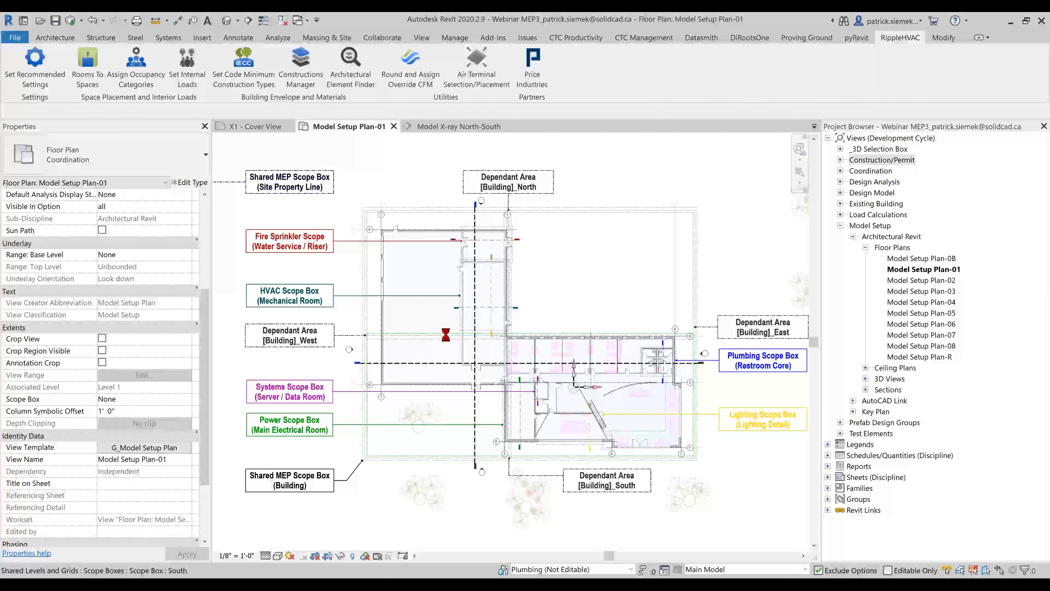
{"action": "scroll", "coordinate": [459, 315], "scroll_direction": "up", "scroll_amount": 2}
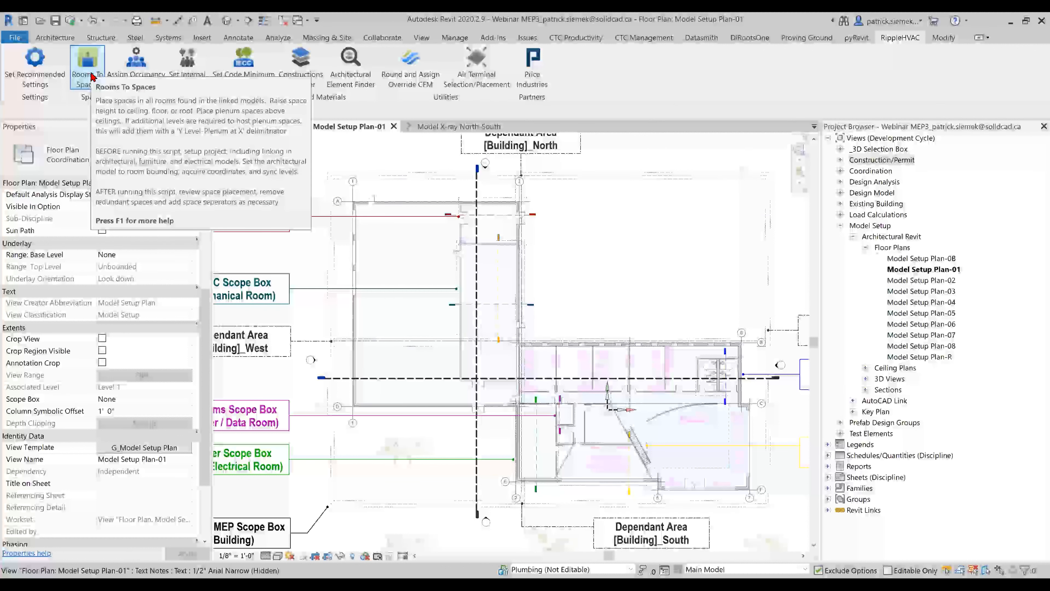
Place spaces in all rooms of the linked models with Rooms To Spaces and look through the LTK-Space Loads schedule
{"action": "left_click", "coordinate": [92, 77]}
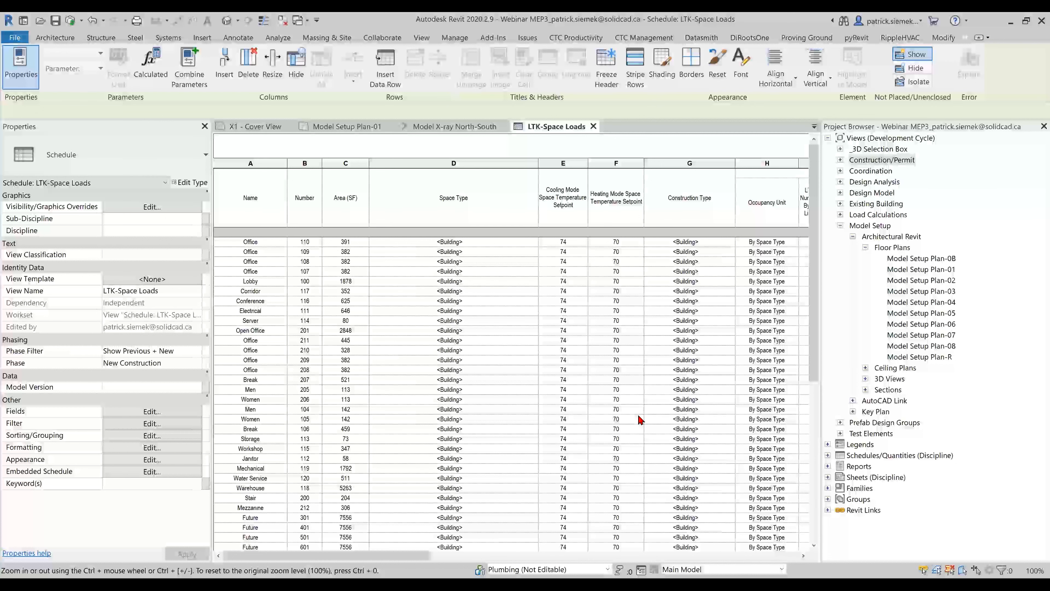
{"action": "scroll", "coordinate": [384, 439], "scroll_direction": "down", "scroll_amount": 10}
{"action": "scroll", "coordinate": [385, 454], "scroll_direction": "up", "scroll_amount": 10}
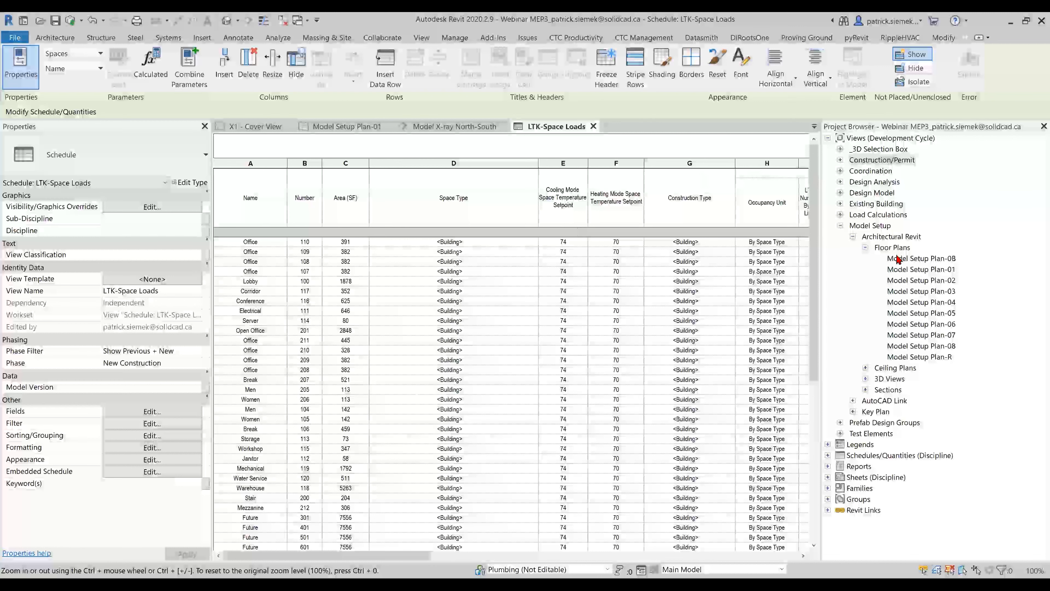
Open the Space Schedule found under the Common, General, Spaces group of the project's schedules
{"action": "double_click", "coordinate": [871, 455]}
{"action": "scroll", "coordinate": [842, 408], "scroll_direction": "down", "scroll_amount": 1}
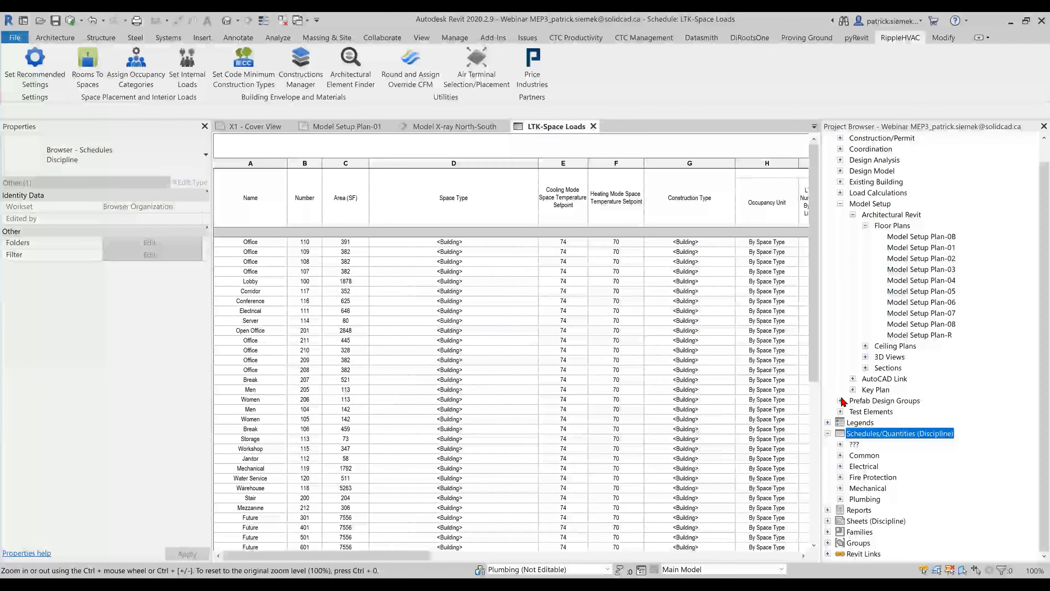
{"action": "left_click", "coordinate": [841, 456]}
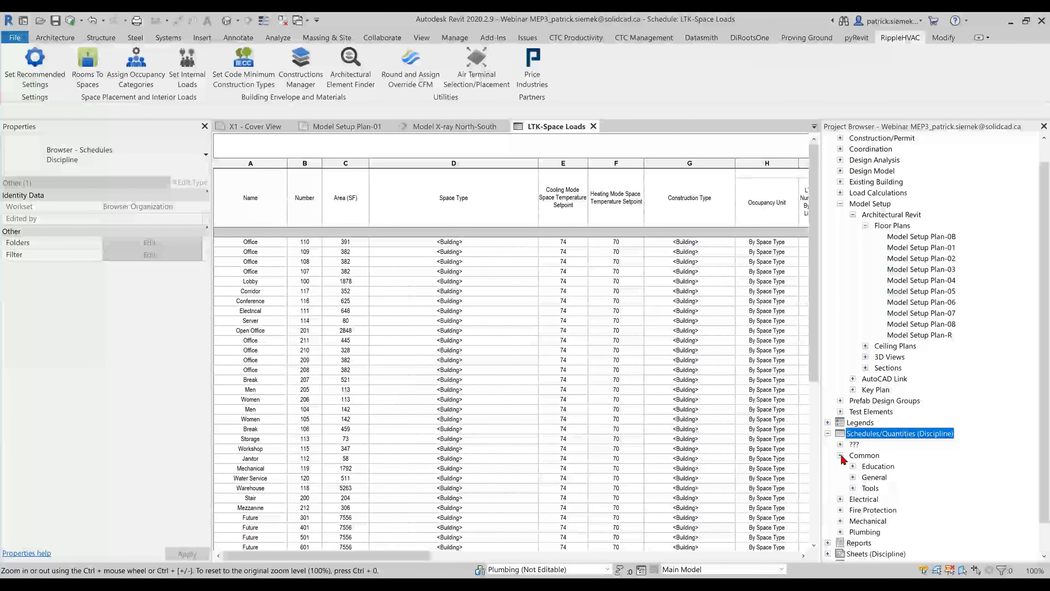
{"action": "scroll", "coordinate": [846, 455], "scroll_direction": "down", "scroll_amount": 1}
{"action": "left_click", "coordinate": [852, 445]}
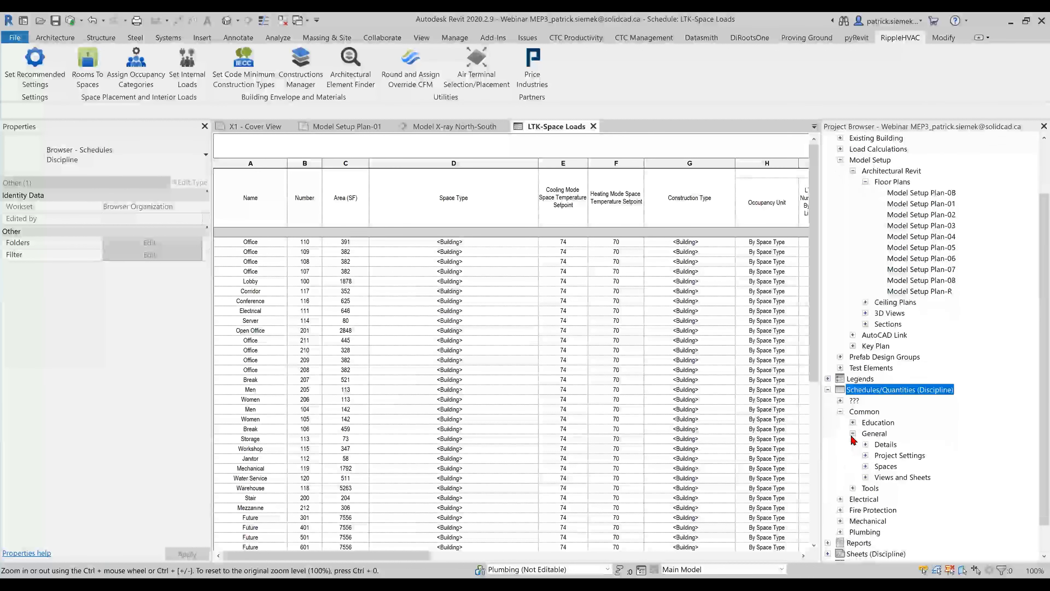
{"action": "scroll", "coordinate": [854, 443], "scroll_direction": "down", "scroll_amount": 1}
{"action": "left_click", "coordinate": [866, 433]}
{"action": "scroll", "coordinate": [864, 433], "scroll_direction": "down", "scroll_amount": 1}
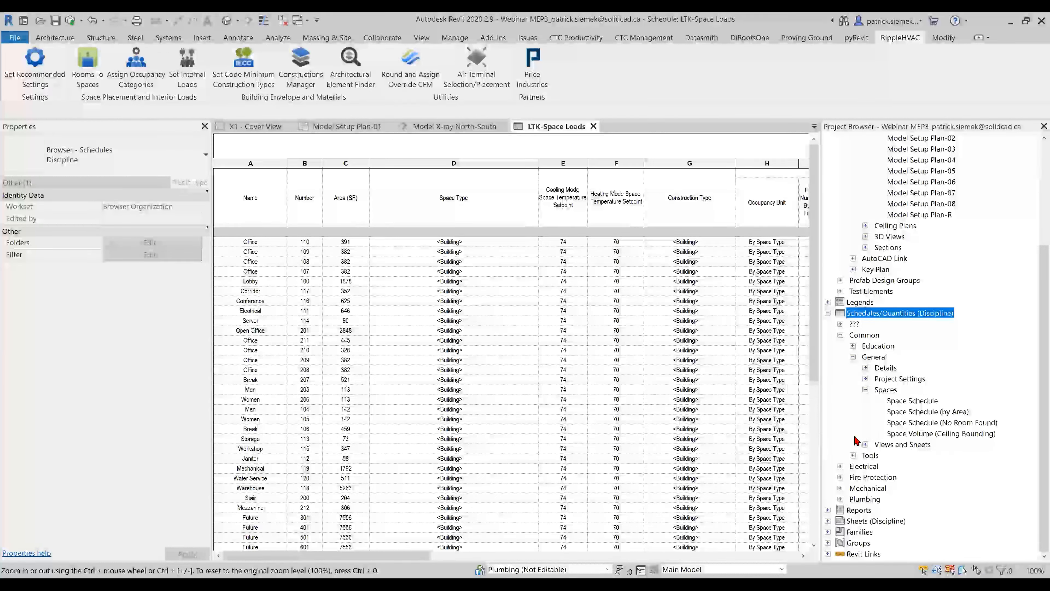
{"action": "left_click", "coordinate": [913, 401]}
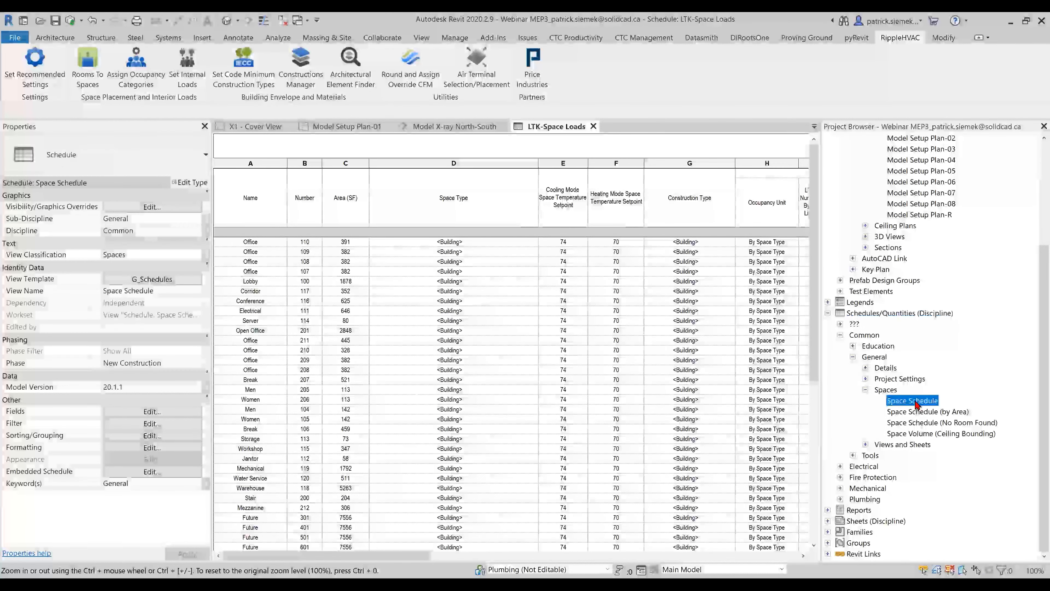
{"action": "double_click", "coordinate": [914, 401]}
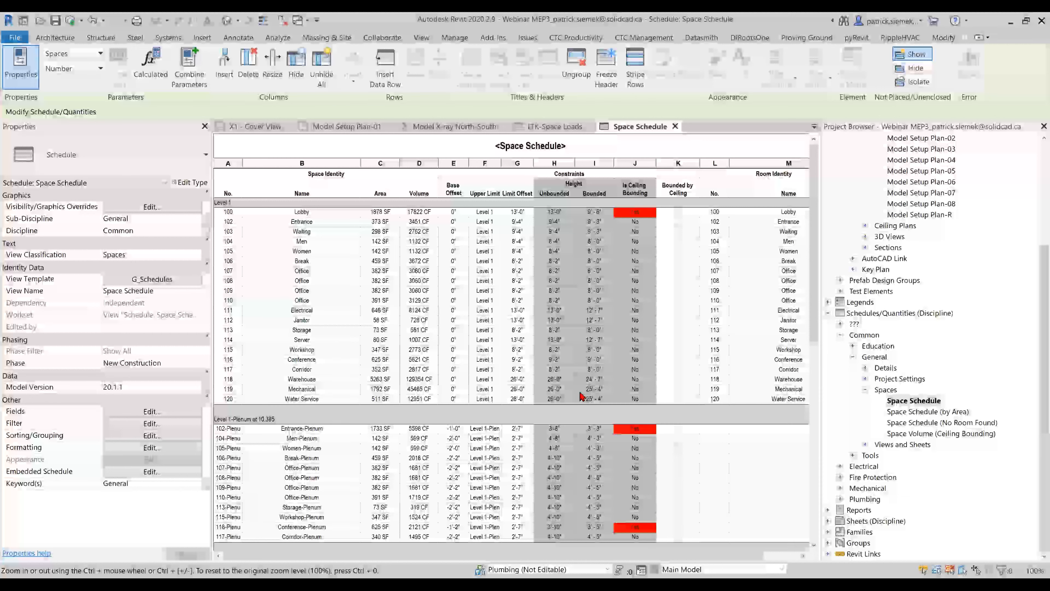
Review the spaces and plenum spaces of every level in the Space Schedule, and close it
{"action": "scroll", "coordinate": [323, 282], "scroll_direction": "down", "scroll_amount": 5}
{"action": "scroll", "coordinate": [325, 284], "scroll_direction": "down", "scroll_amount": 10}
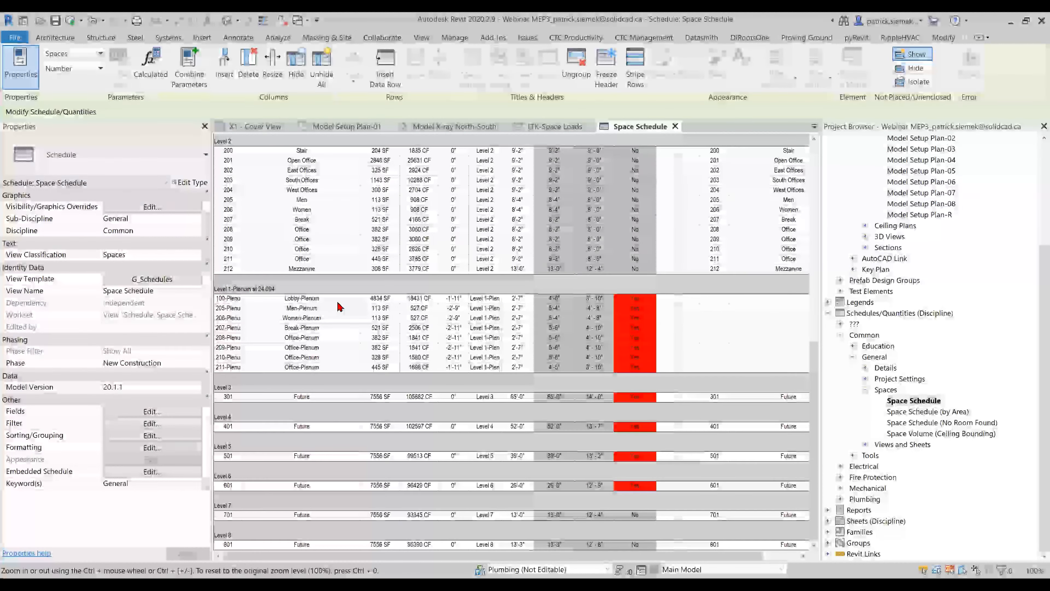
{"action": "scroll", "coordinate": [338, 306], "scroll_direction": "up", "scroll_amount": 15}
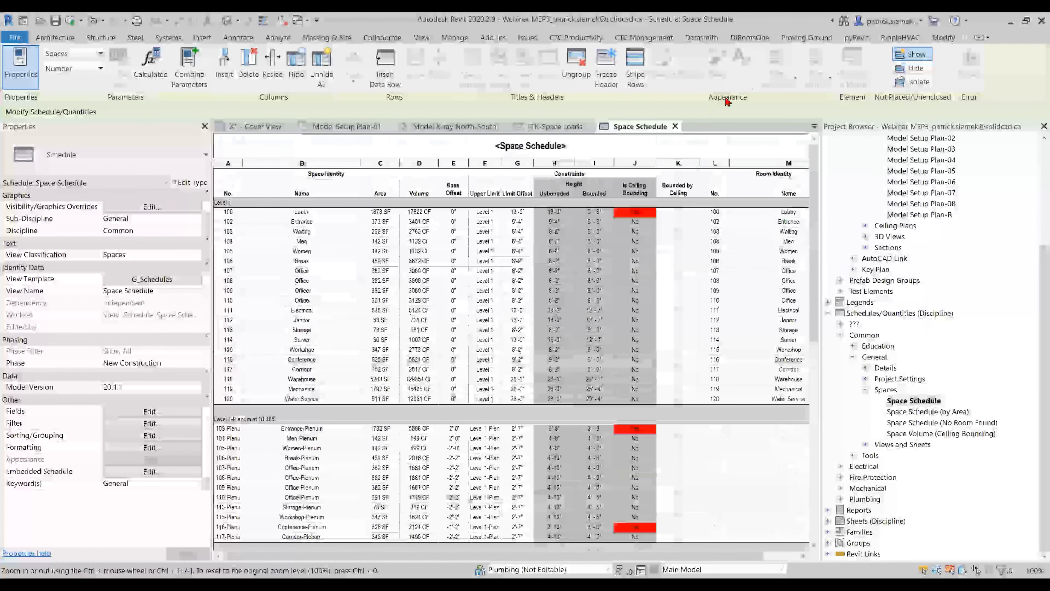
{"action": "left_click", "coordinate": [675, 127]}
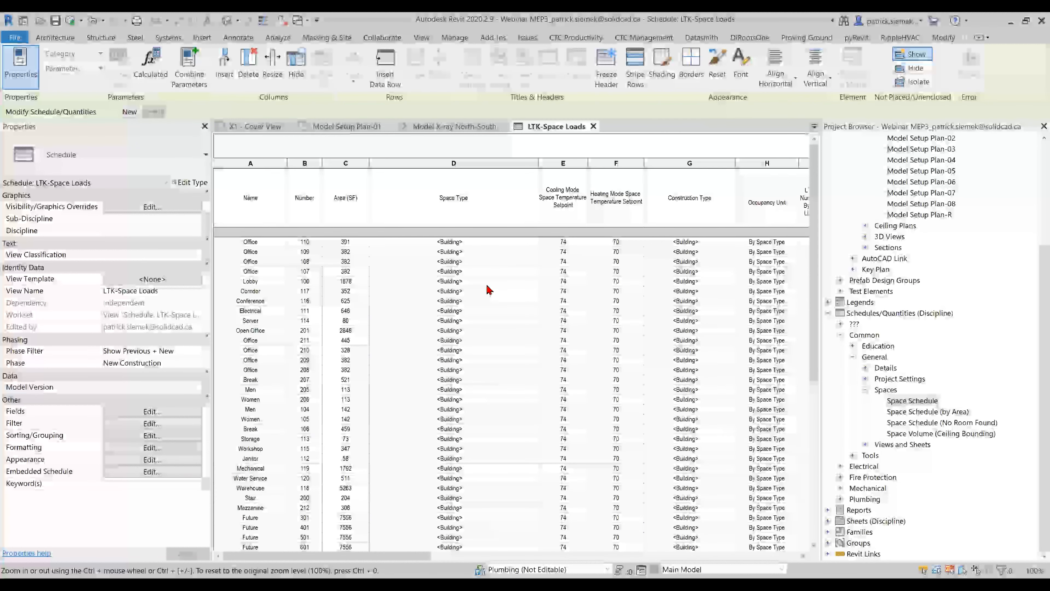
Assign occupancy categories to the spaces with RippleHVAC and review the Space Type column in the LTK-Space Loads schedule
{"action": "left_click", "coordinate": [900, 38]}
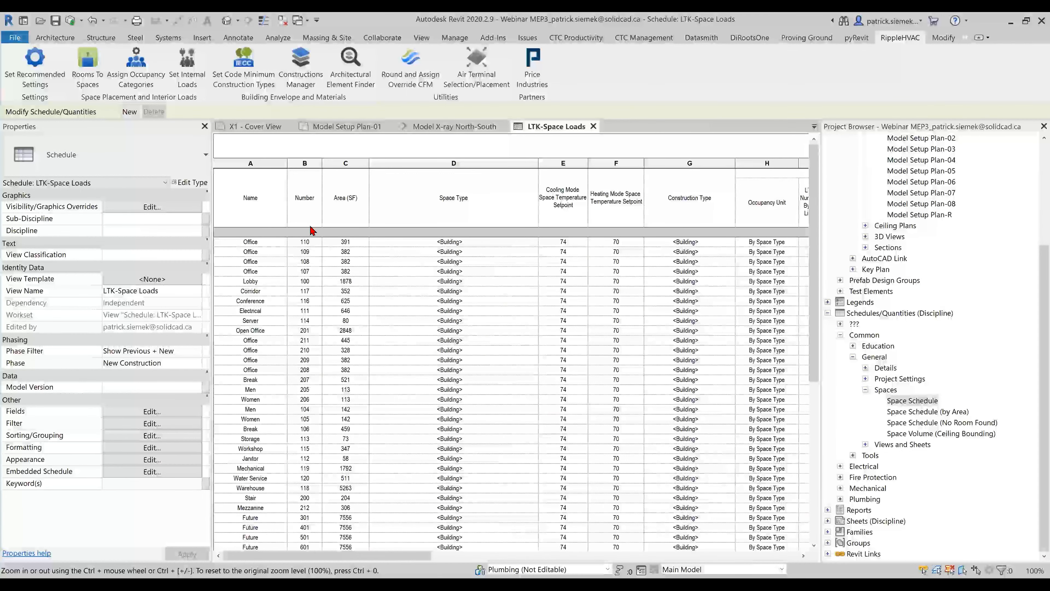
{"action": "left_click", "coordinate": [151, 86]}
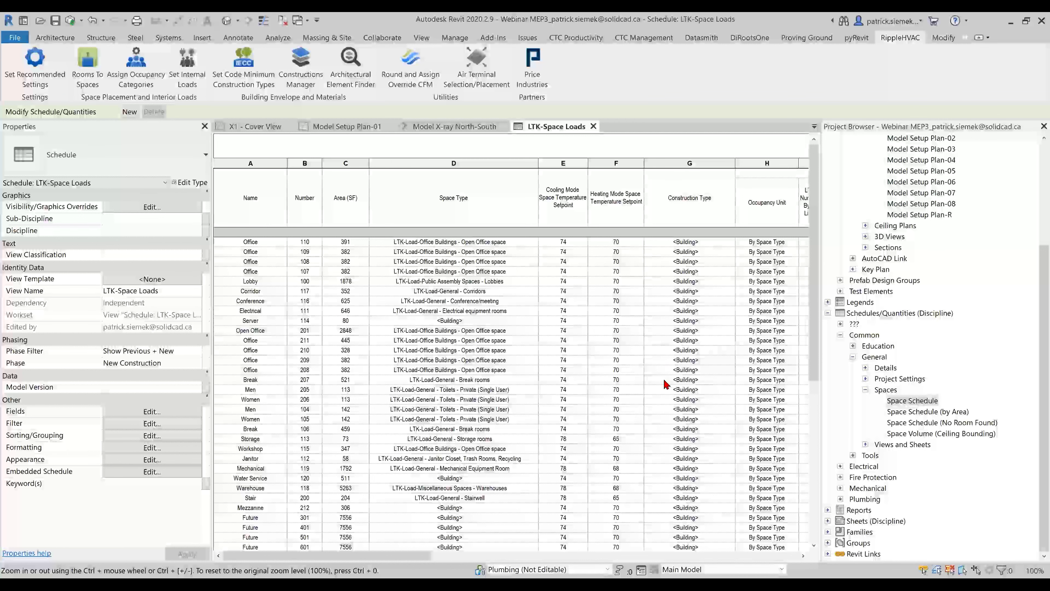
{"action": "scroll", "coordinate": [453, 341], "scroll_direction": "down", "scroll_amount": 3}
{"action": "scroll", "coordinate": [459, 224], "scroll_direction": "up", "scroll_amount": 3}
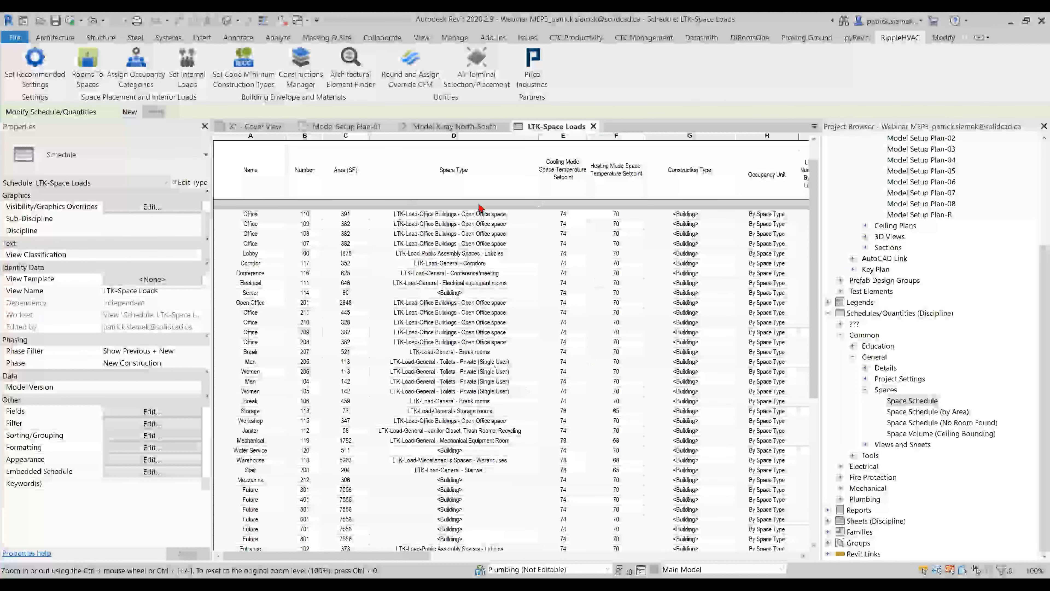
{"action": "scroll", "coordinate": [472, 410], "scroll_direction": "down", "scroll_amount": 3}
{"action": "scroll", "coordinate": [473, 409], "scroll_direction": "up", "scroll_amount": 5}
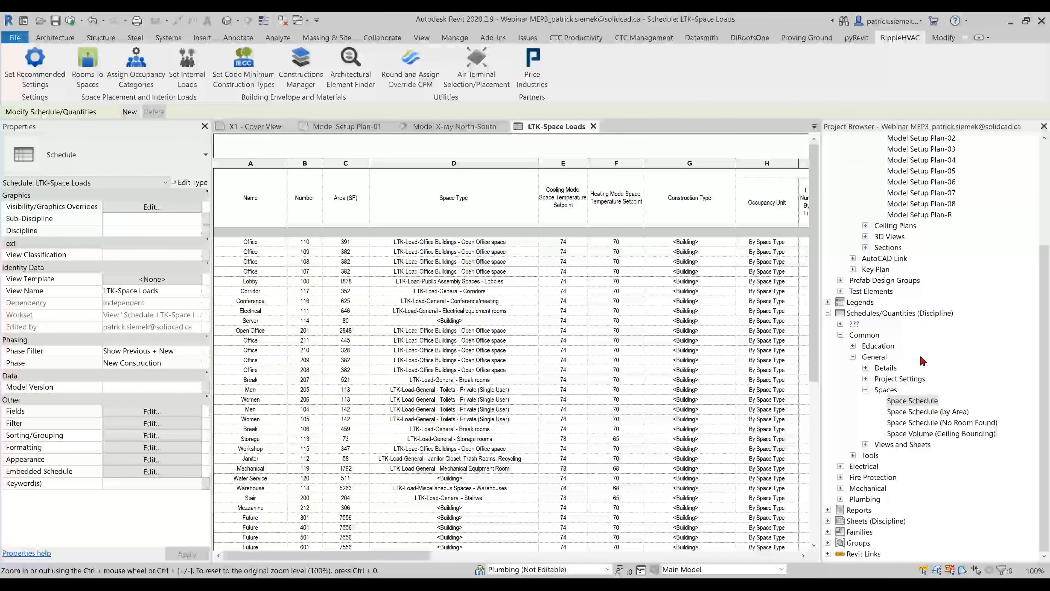
Collapse the Common schedules and open the Space Load Summary under Mechanical, HVAC, Load Calculations
{"action": "left_click", "coordinate": [852, 357]}
{"action": "left_click", "coordinate": [840, 422]}
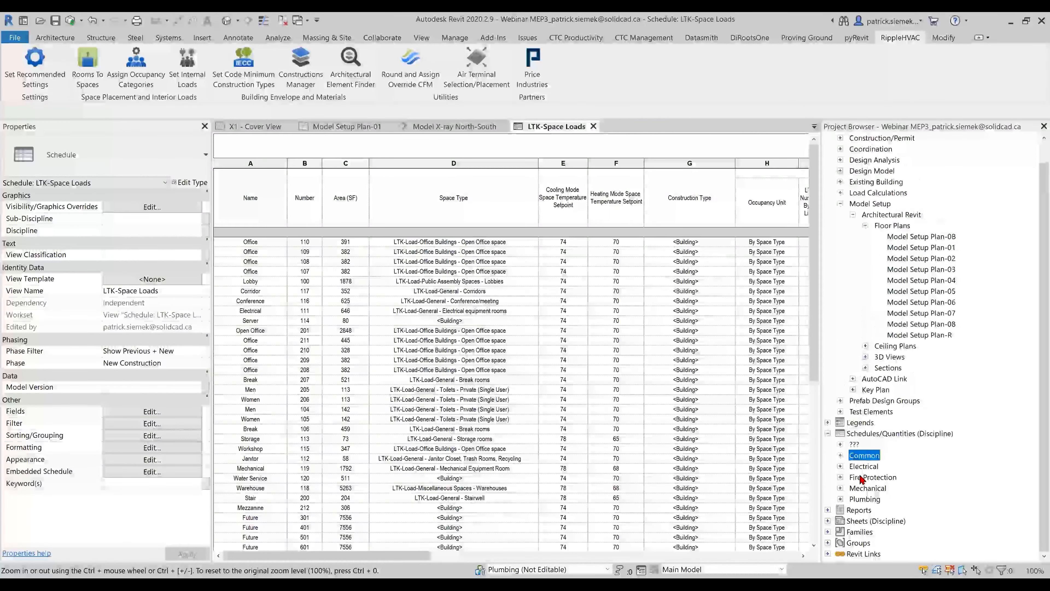
{"action": "left_click", "coordinate": [841, 488]}
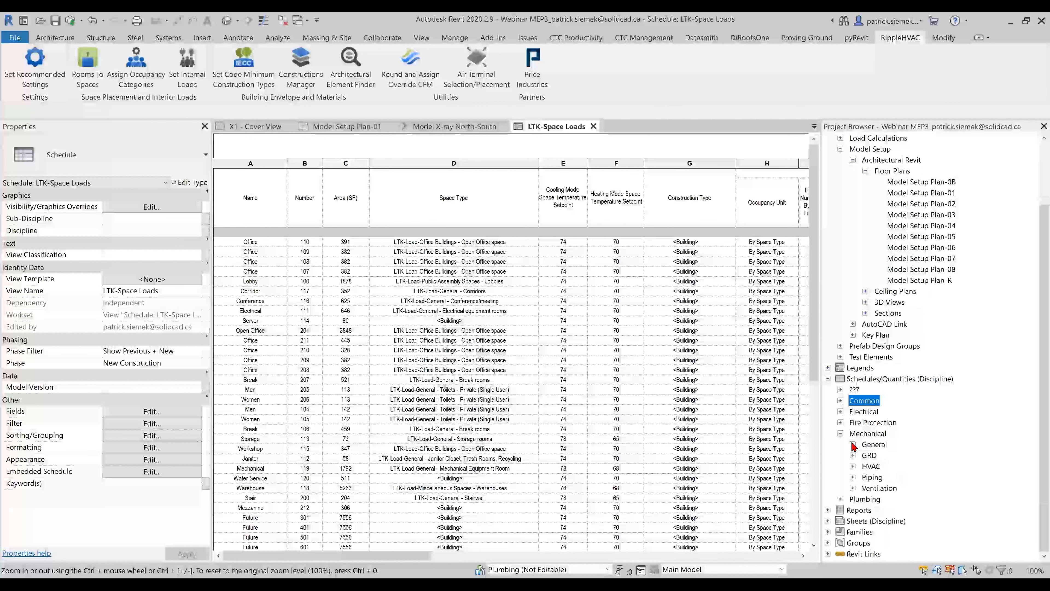
{"action": "left_click", "coordinate": [854, 466]}
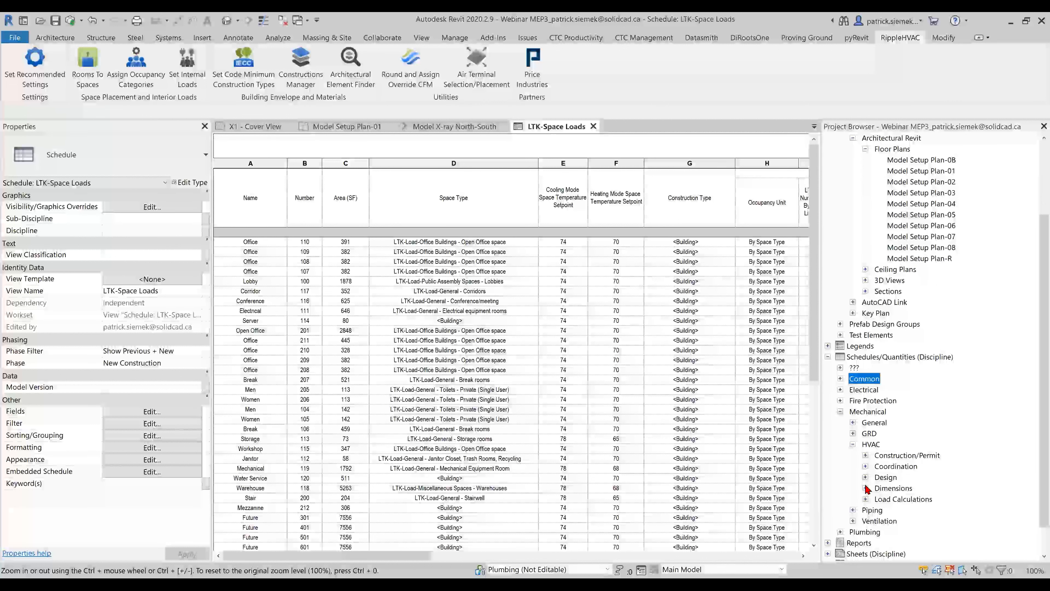
{"action": "left_click", "coordinate": [866, 499]}
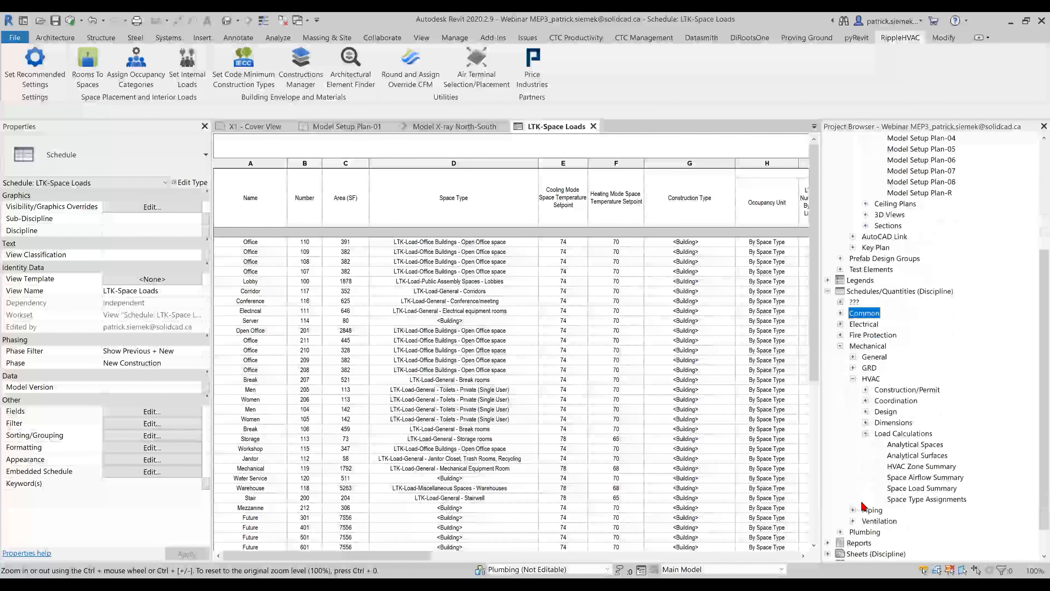
{"action": "double_click", "coordinate": [924, 489]}
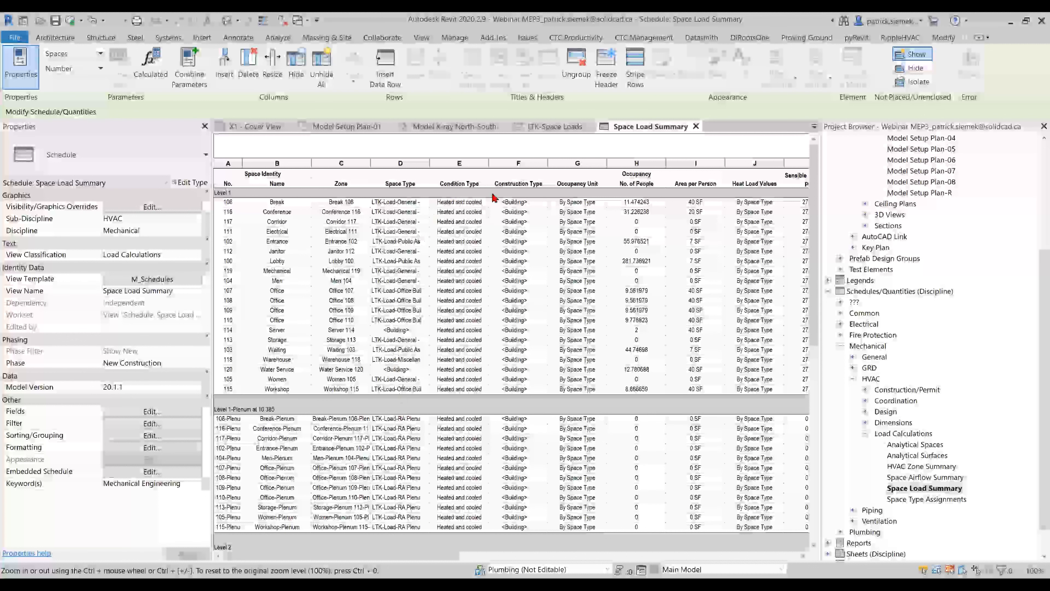
{"action": "mouse_move", "coordinate": [418, 563]}
{"action": "left_mouse_down"}
{"action": "mouse_move", "coordinate": [699, 560]}
{"action": "mouse_move", "coordinate": [414, 558]}
{"action": "left_mouse_up"}
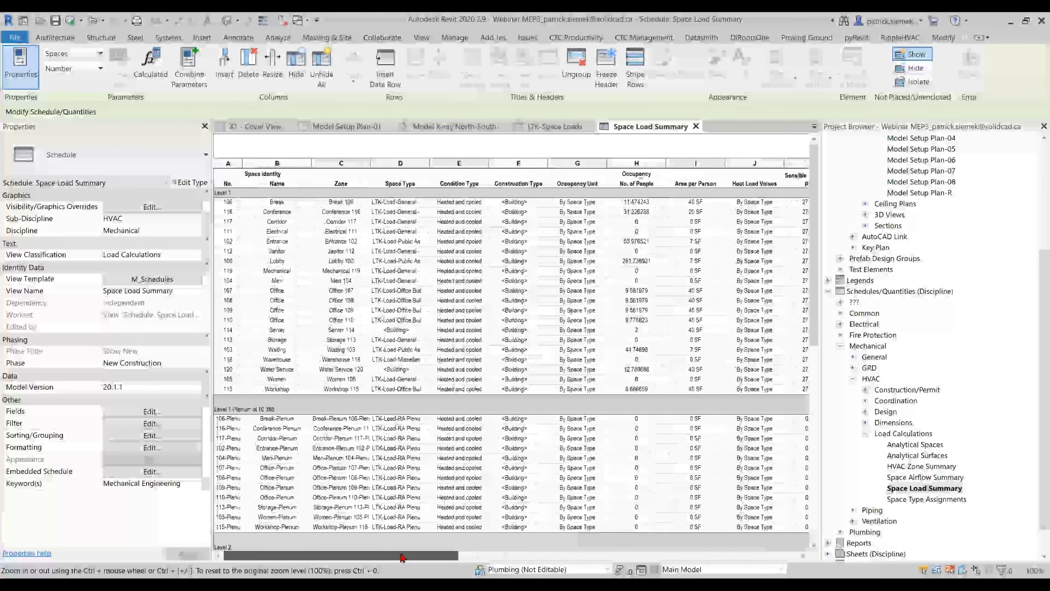
Set the internal loads of the spaces with RippleHVAC while the Space Load Summary is open
{"action": "left_click", "coordinate": [894, 39]}
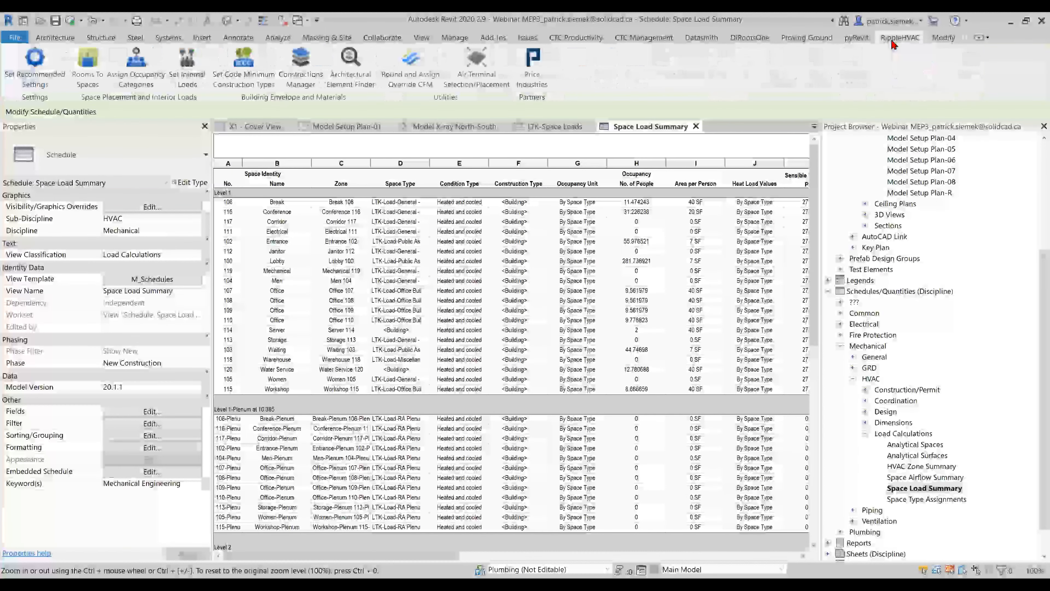
{"action": "left_click", "coordinate": [199, 83]}
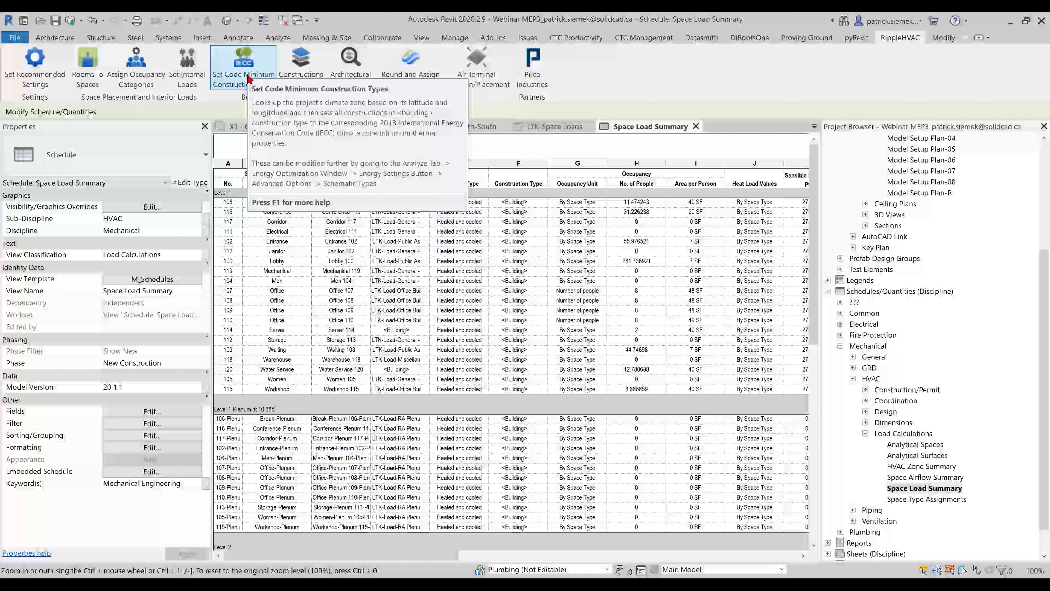
Set the project's constructions to the code minimum construction types and return to the Model Setup Plan-01 view
{"action": "left_click", "coordinate": [235, 87]}
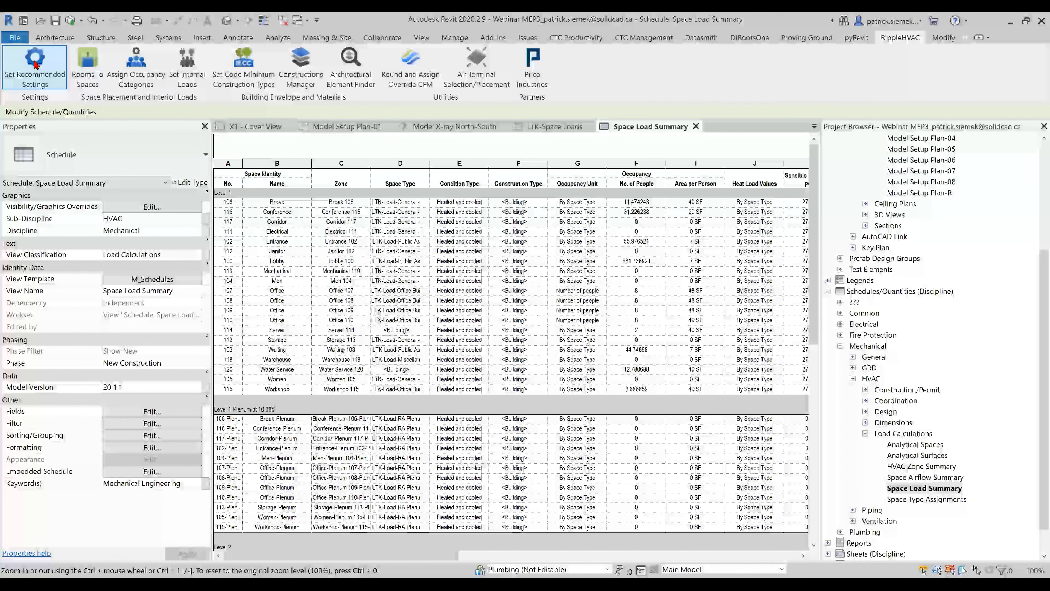
{"action": "left_click", "coordinate": [347, 126]}
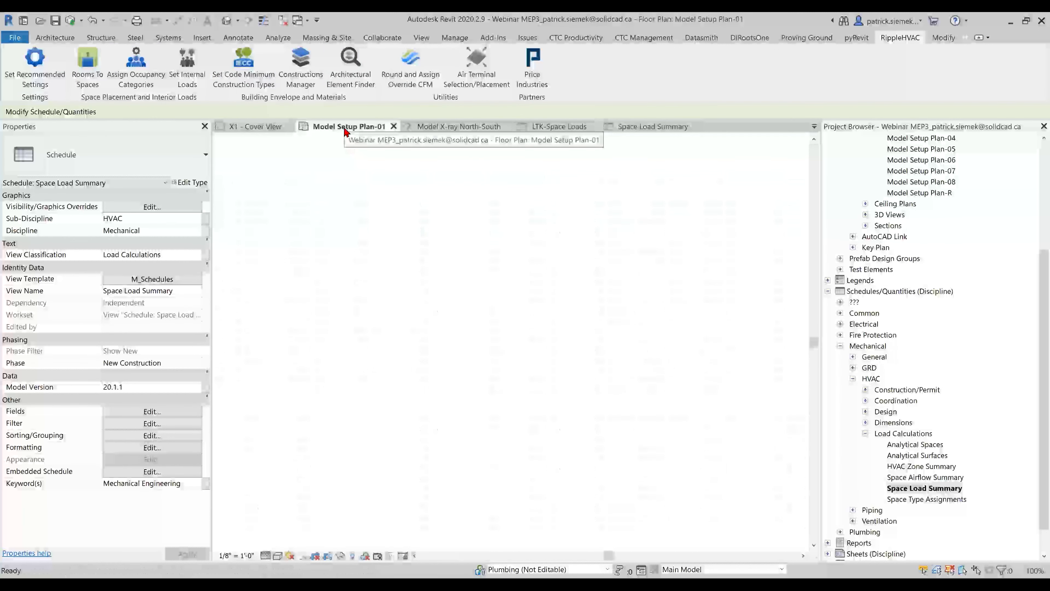
Tag all untagged spaces in the current view with the Space Tag type Space Name & Number_Airflow
{"action": "middle_click_drag", "start_coordinate": [458, 305], "coordinate": [470, 341]}
{"action": "scroll", "coordinate": [470, 341], "scroll_direction": "up", "scroll_amount": 2}
{"action": "mouse_move", "coordinate": [638, 334]}
{"action": "middle_mouse_down"}
{"action": "mouse_move", "coordinate": [617, 294]}
{"action": "mouse_move", "coordinate": [581, 279]}
{"action": "middle_mouse_up"}
{"action": "scroll", "coordinate": [617, 292], "scroll_direction": "down", "scroll_amount": 1}
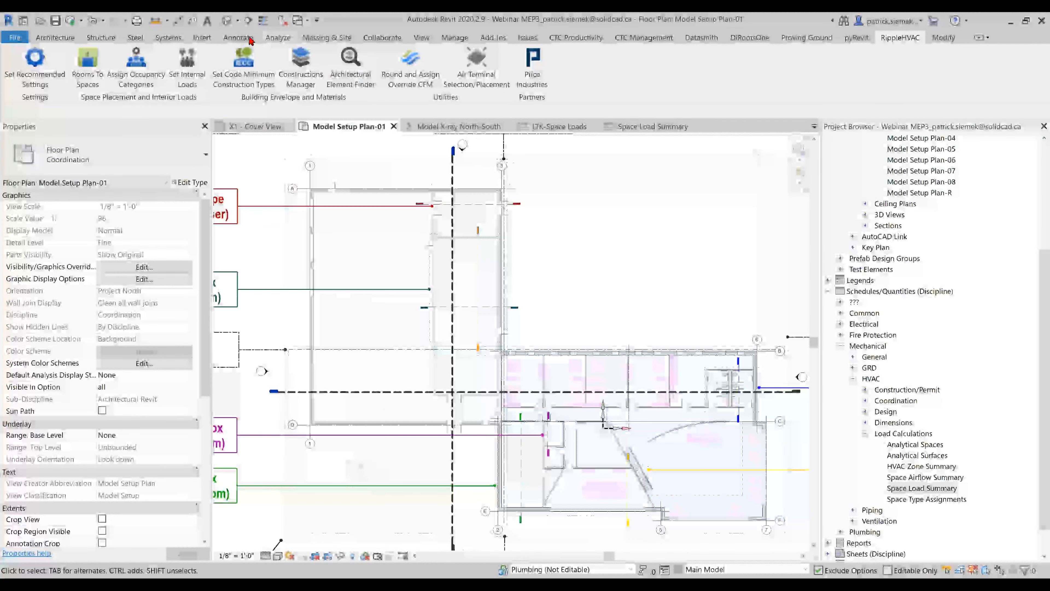
{"action": "left_click", "coordinate": [239, 37]}
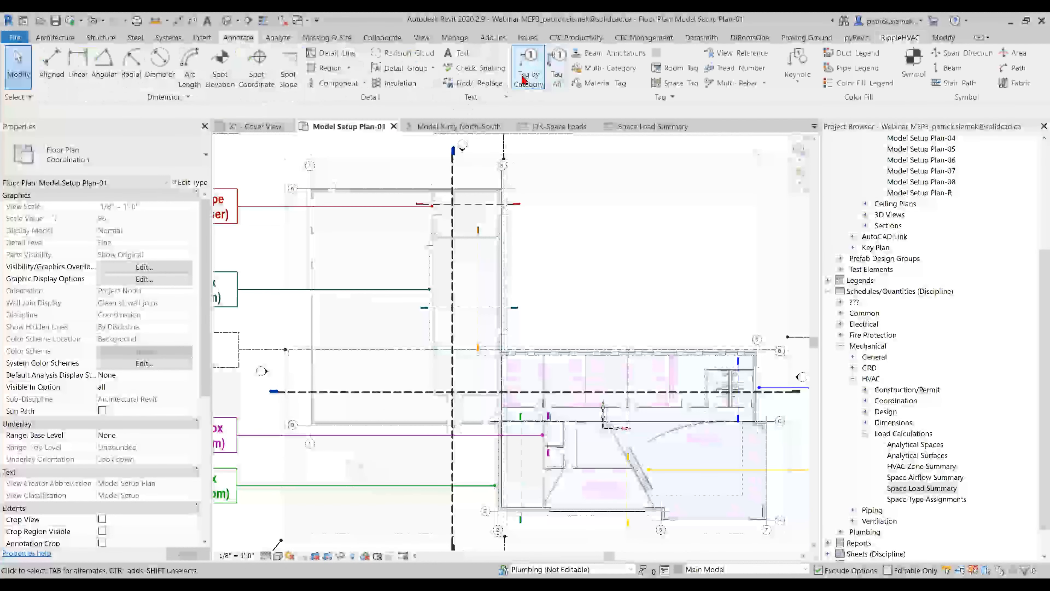
{"action": "left_click", "coordinate": [548, 75]}
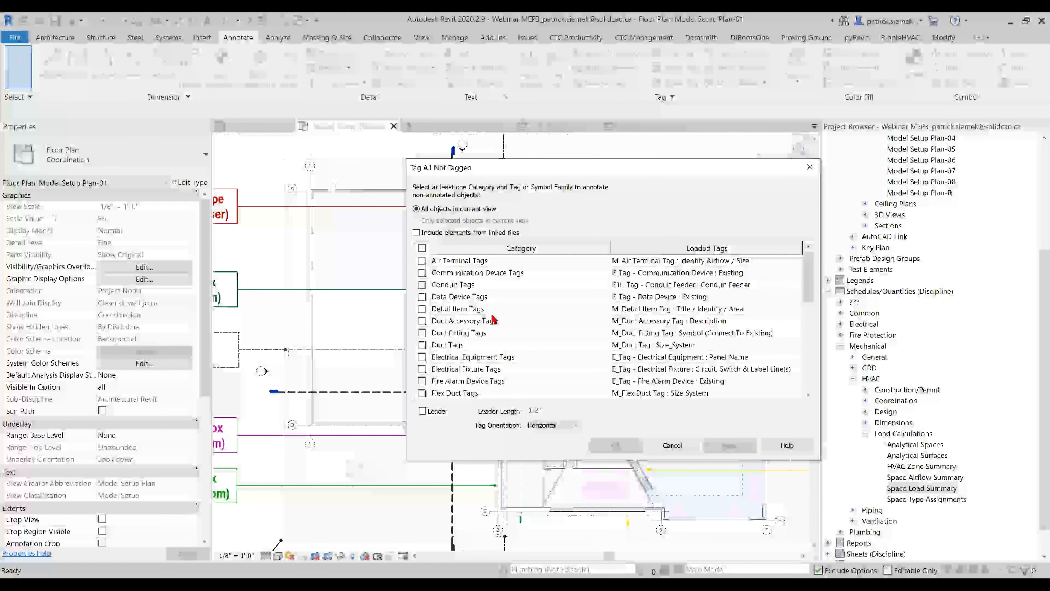
{"action": "scroll", "coordinate": [448, 346], "scroll_direction": "down", "scroll_amount": 7}
{"action": "left_click", "coordinate": [422, 333]}
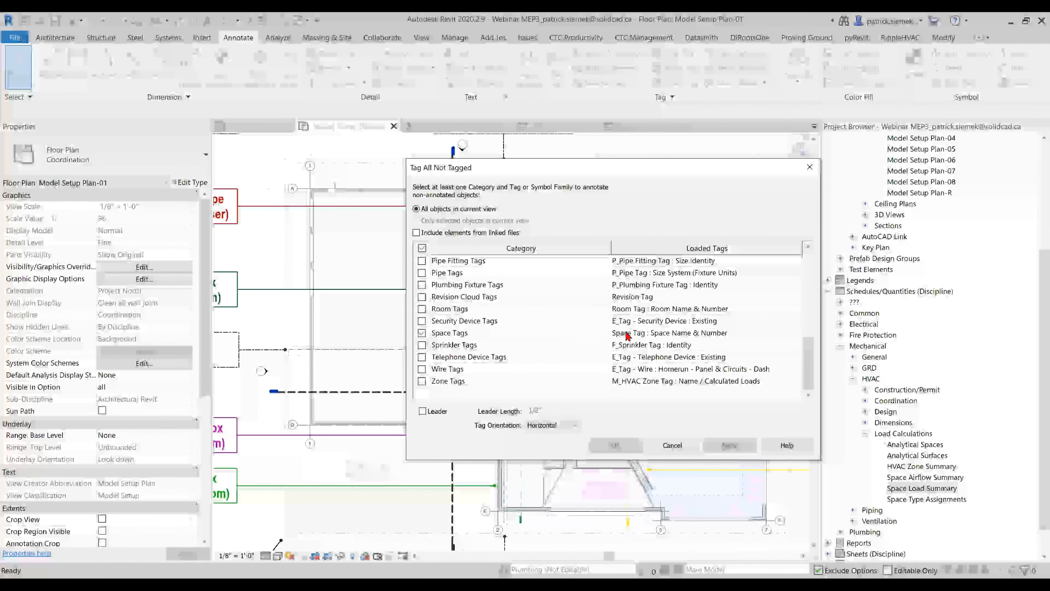
{"action": "left_click", "coordinate": [798, 333]}
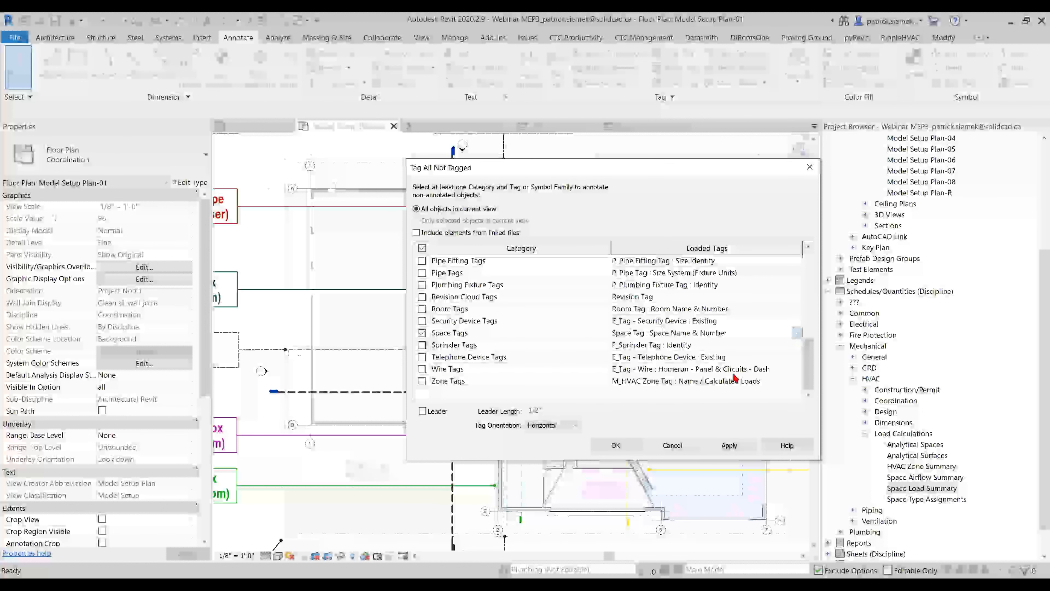
{"action": "left_click", "coordinate": [732, 386]}
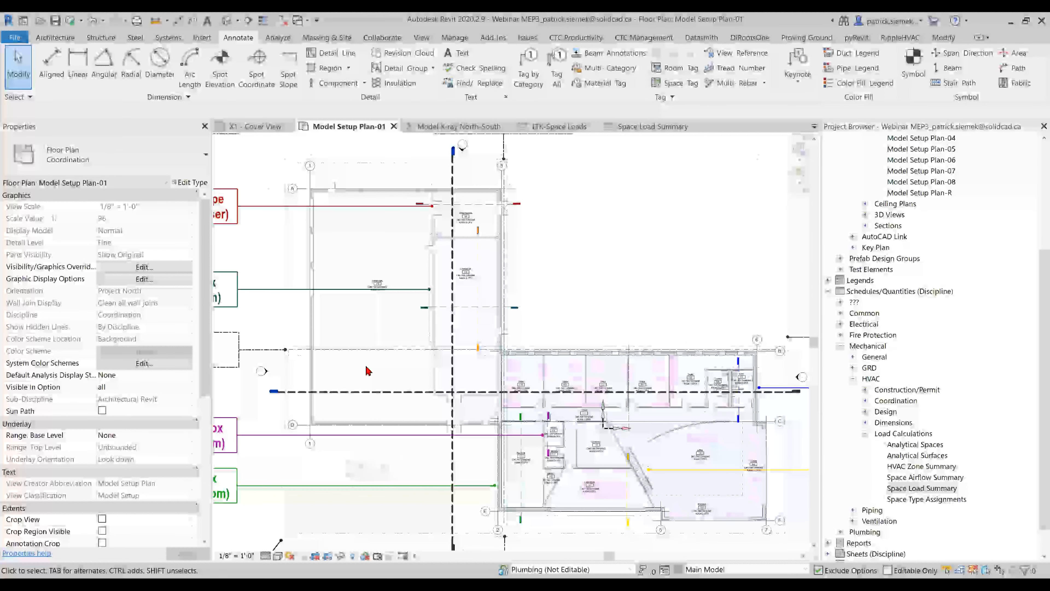
Move the Office 110 space tag up, clear of the dashed section line
{"action": "scroll", "coordinate": [492, 391], "scroll_direction": "up", "scroll_amount": 3}
{"action": "scroll", "coordinate": [492, 391], "scroll_direction": "up", "scroll_amount": 4}
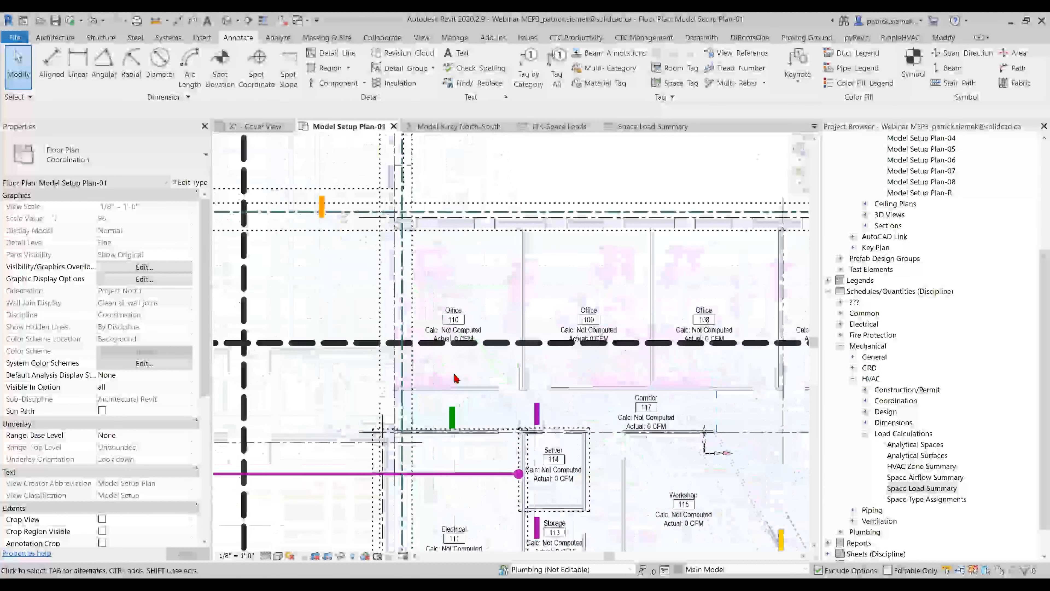
{"action": "left_click", "coordinate": [454, 340]}
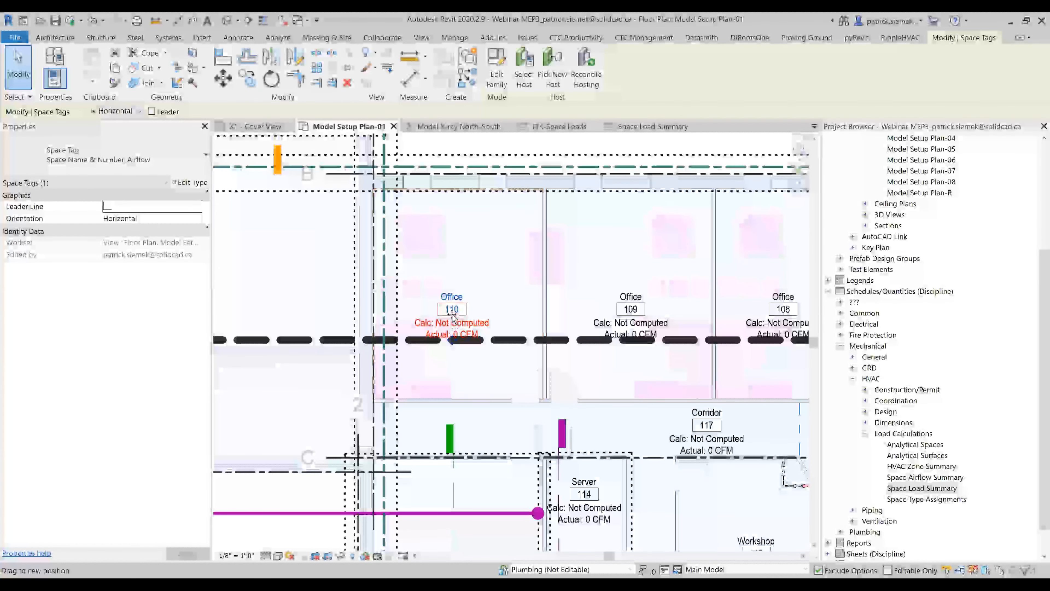
{"action": "left_click_drag", "start_coordinate": [454, 342], "coordinate": [454, 319]}
{"action": "left_click", "coordinate": [497, 240]}
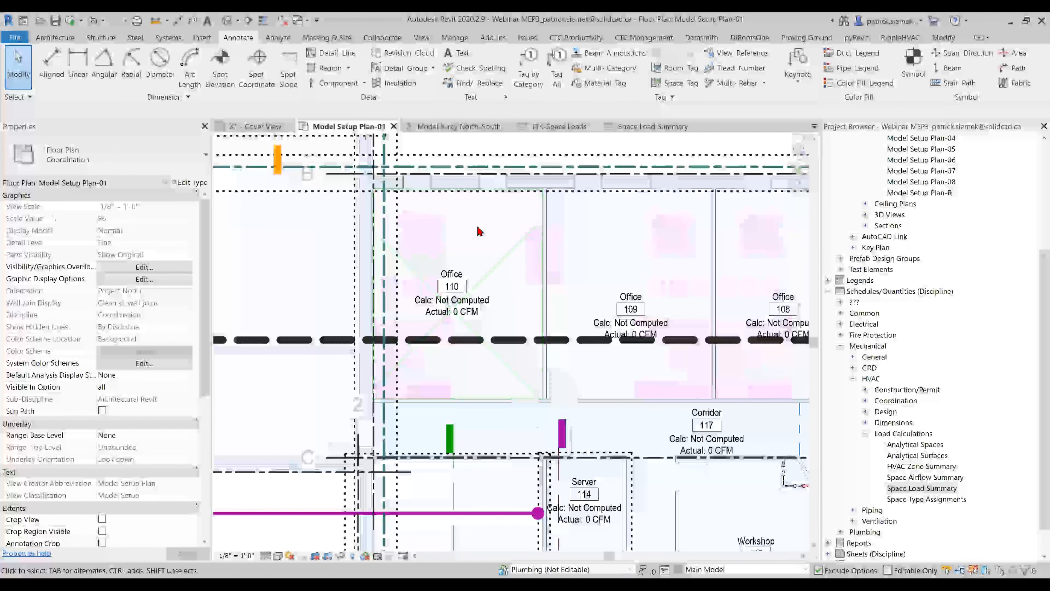
{"action": "middle_click_drag", "start_coordinate": [477, 226], "coordinate": [477, 239]}
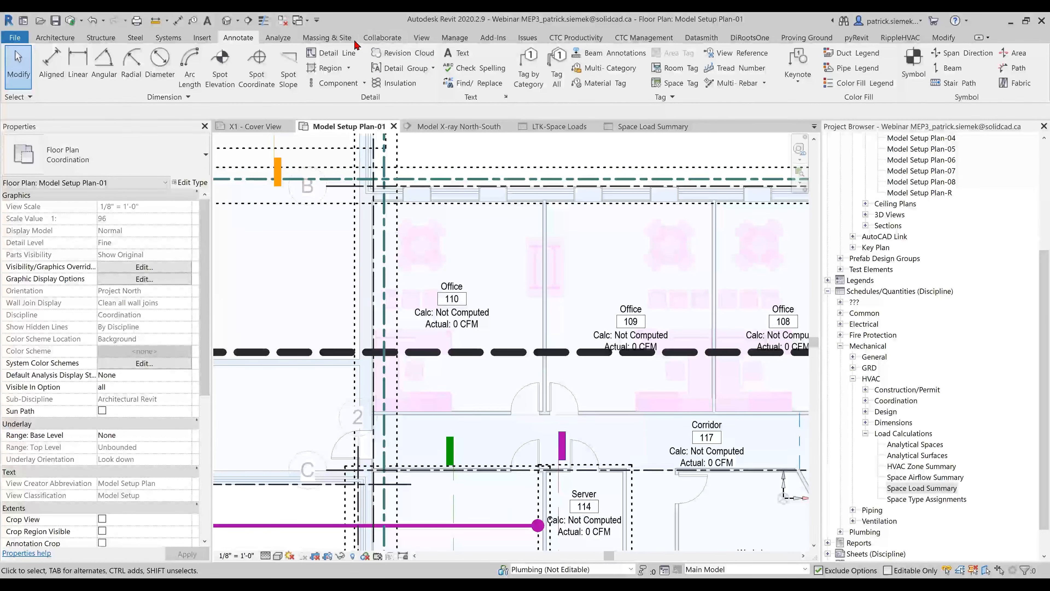
Open the Heating and Cooling Loads settings and set the report type to Simple
{"action": "left_click", "coordinate": [281, 40]}
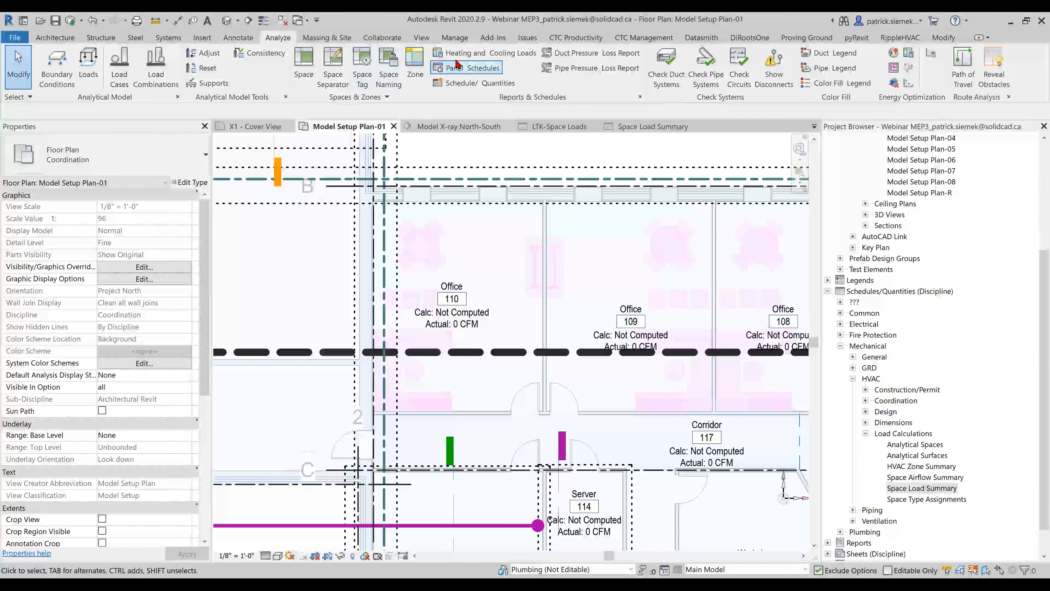
{"action": "left_click", "coordinate": [472, 62]}
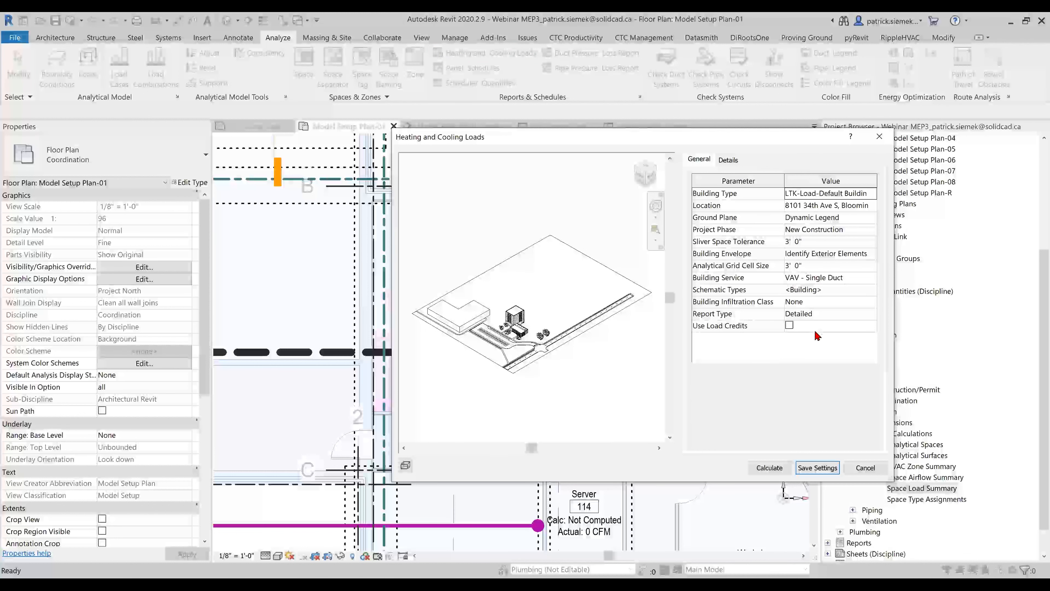
{"action": "left_click", "coordinate": [848, 314]}
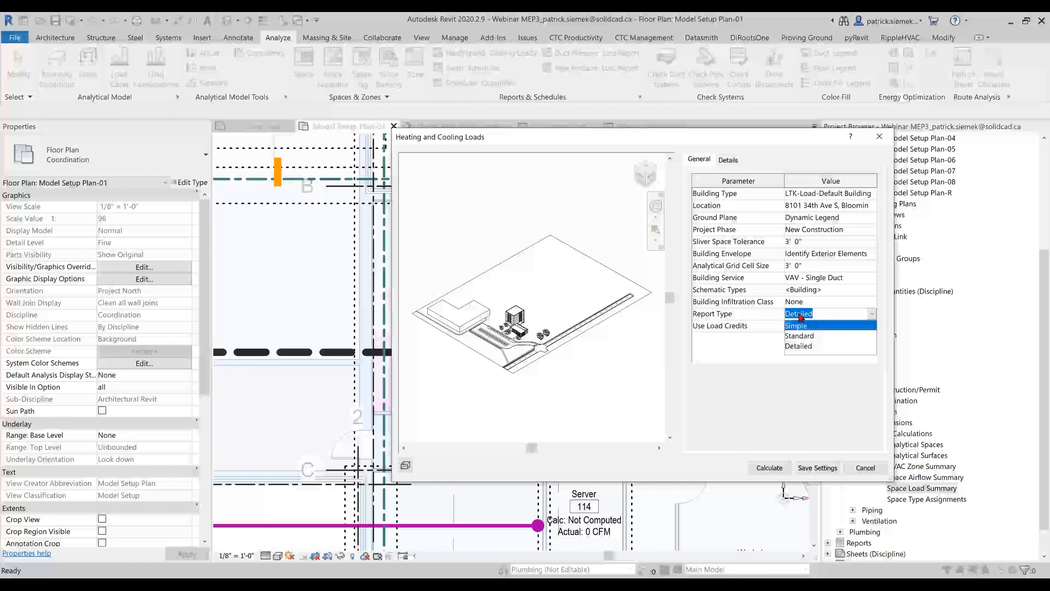
{"action": "left_click", "coordinate": [803, 324]}
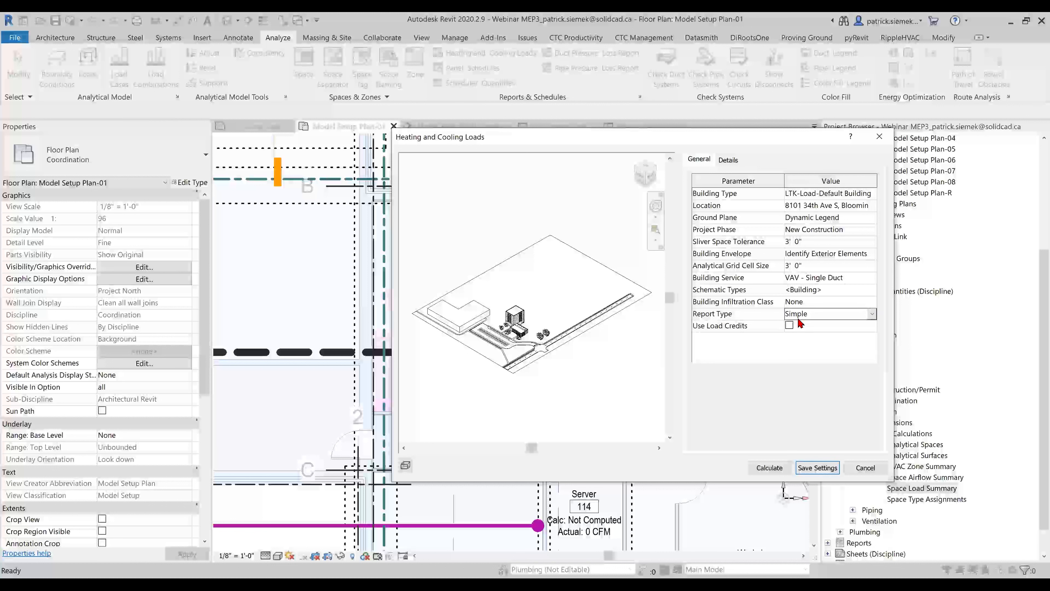
Review the building's schematic construction types and calculate the heating and cooling loads
{"action": "left_click", "coordinate": [867, 291]}
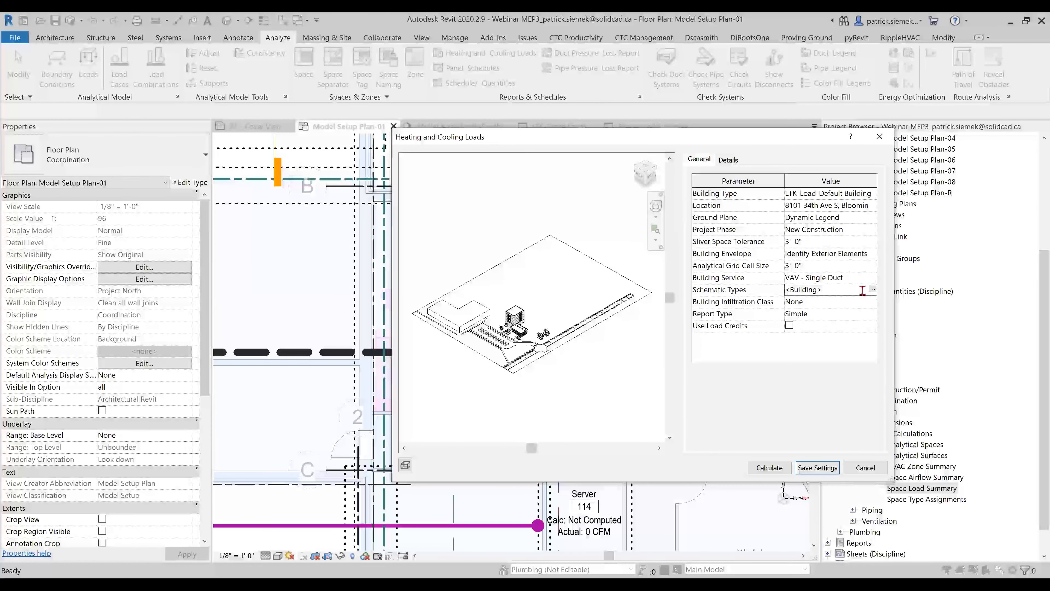
{"action": "left_click", "coordinate": [873, 289]}
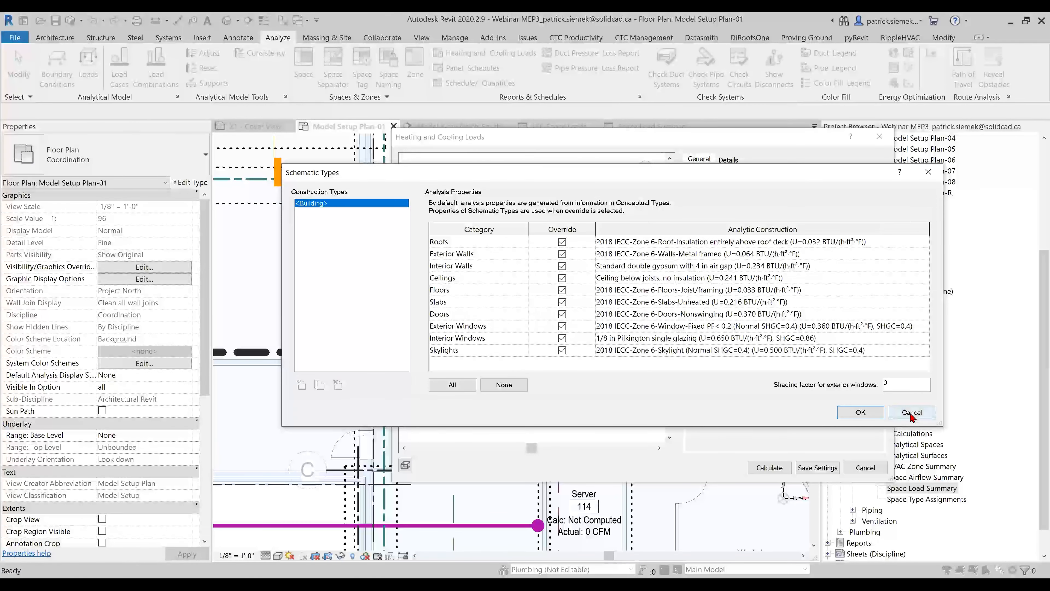
{"action": "left_click", "coordinate": [767, 468]}
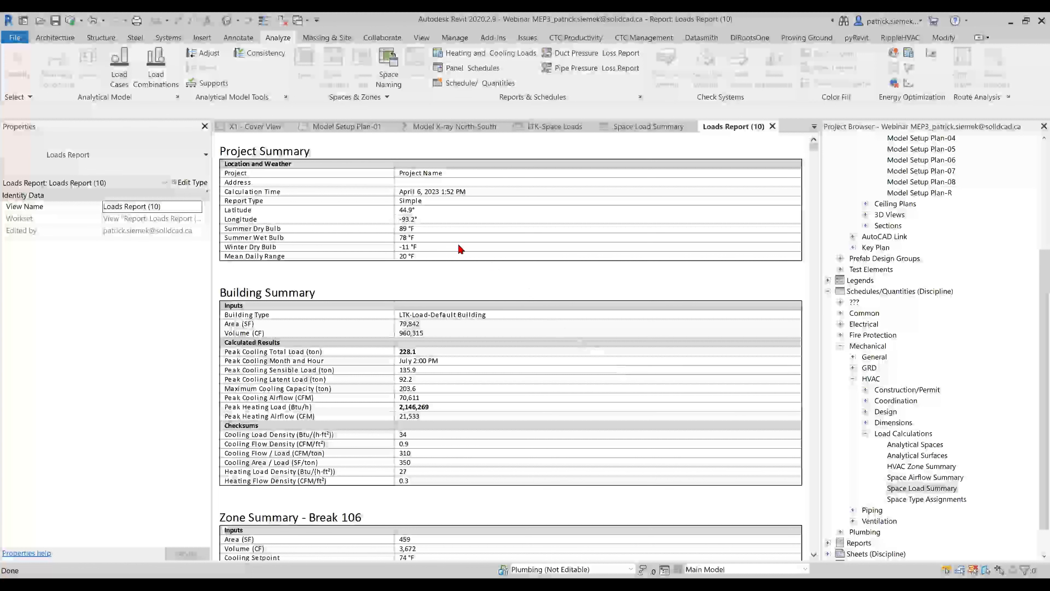
Return to the Model Setup Plan-01 view and check the calculated airflows in the space tags
{"action": "left_click", "coordinate": [348, 127]}
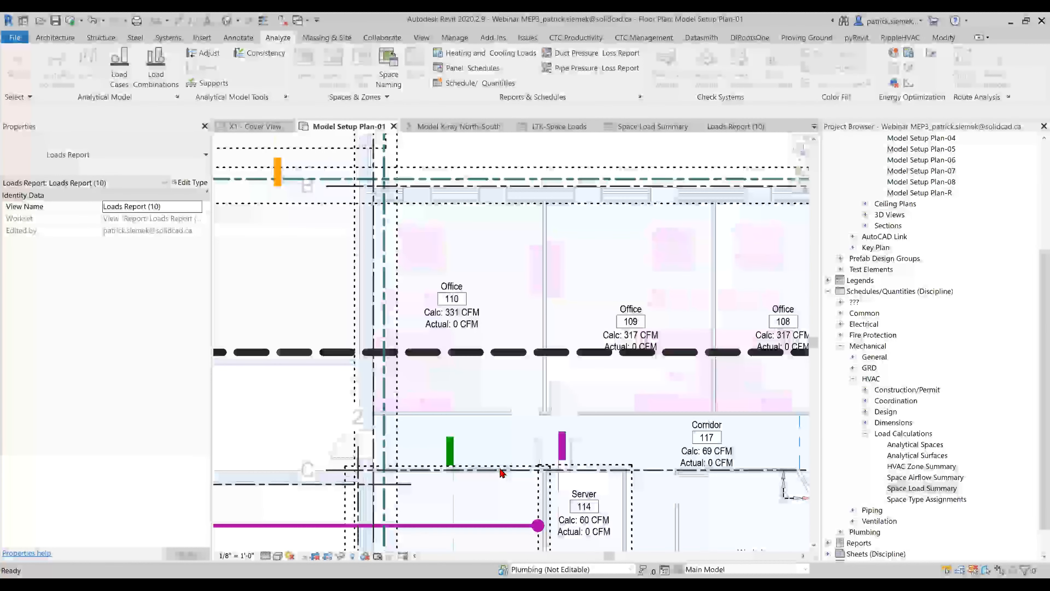
{"action": "scroll", "coordinate": [538, 414], "scroll_direction": "up", "scroll_amount": 3}
{"action": "middle_click_drag", "start_coordinate": [534, 408], "coordinate": [445, 453]}
{"action": "middle_click_drag", "start_coordinate": [661, 454], "coordinate": [422, 429]}
{"action": "middle_click_drag", "start_coordinate": [724, 446], "coordinate": [502, 418]}
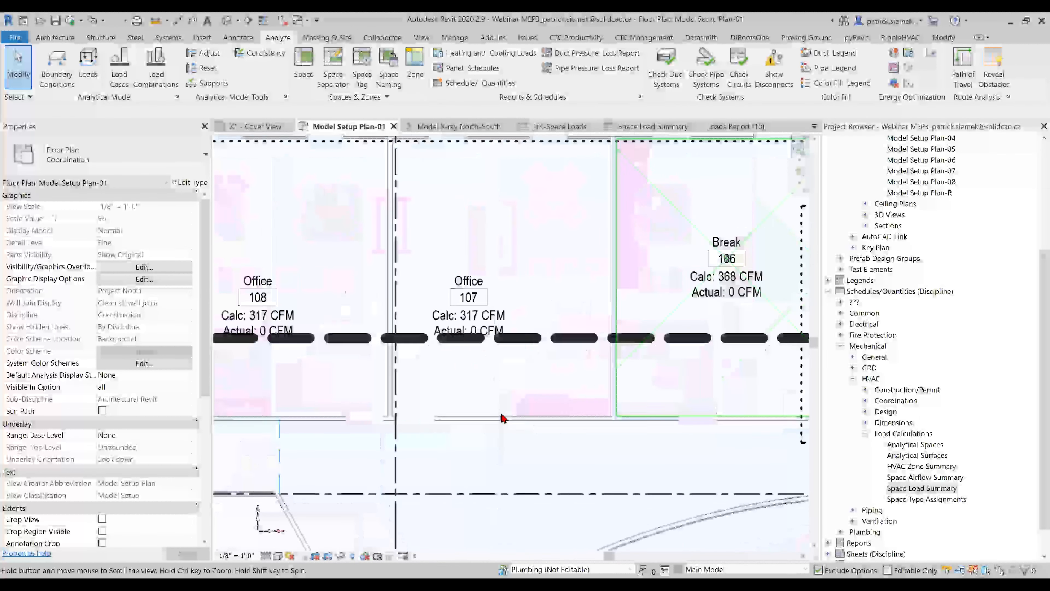
{"action": "scroll", "coordinate": [503, 418], "scroll_direction": "down", "scroll_amount": 3}
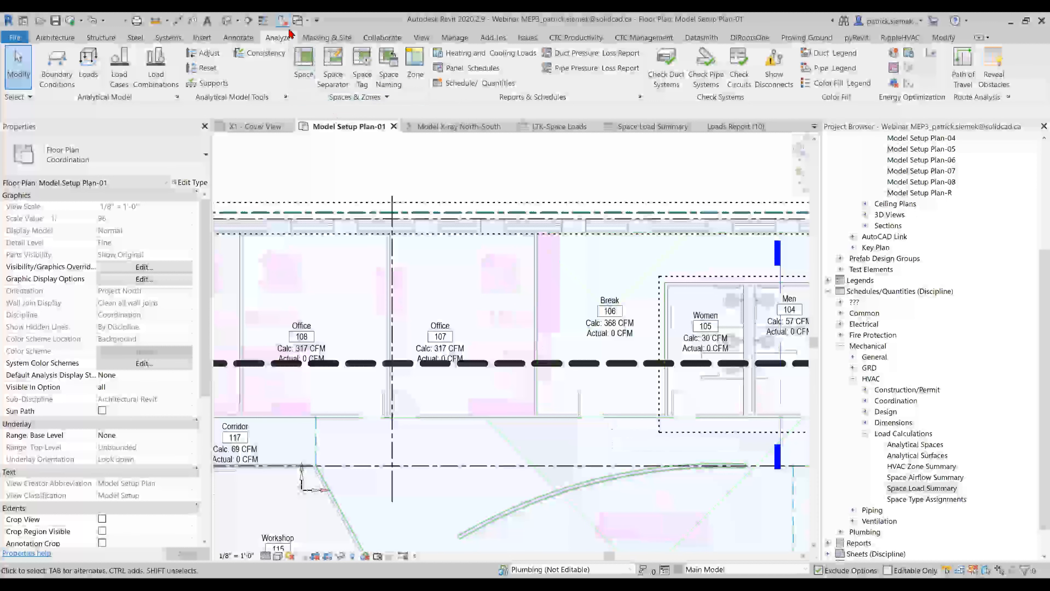
Close all inactive views, keeping only Model Setup Plan-01 open
{"action": "left_click", "coordinate": [282, 19]}
{"action": "scroll", "coordinate": [392, 188], "scroll_direction": "down", "scroll_amount": 2}
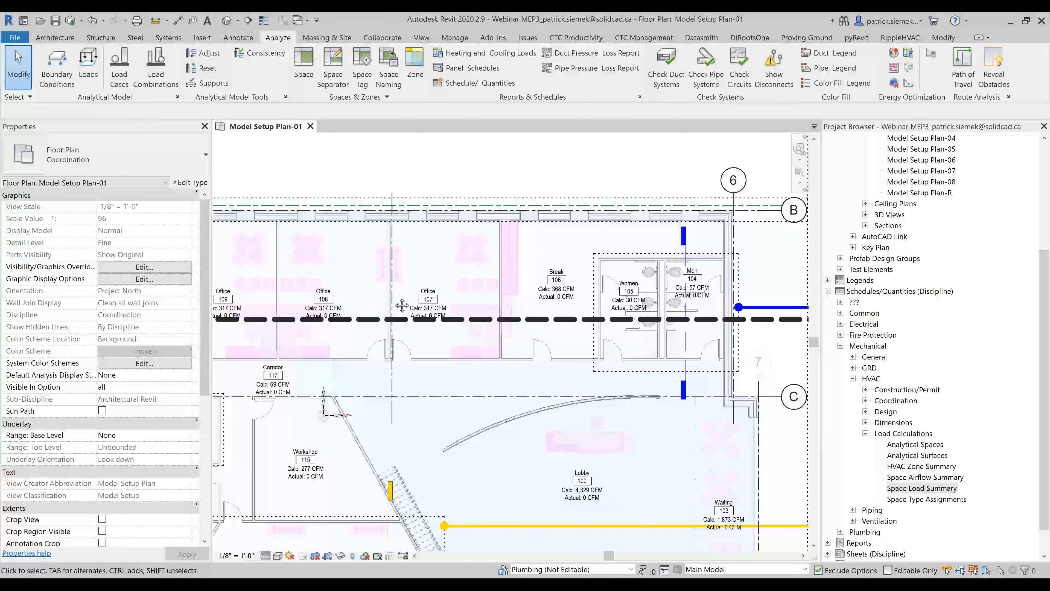
{"action": "middle_click_drag", "start_coordinate": [403, 307], "coordinate": [555, 306]}
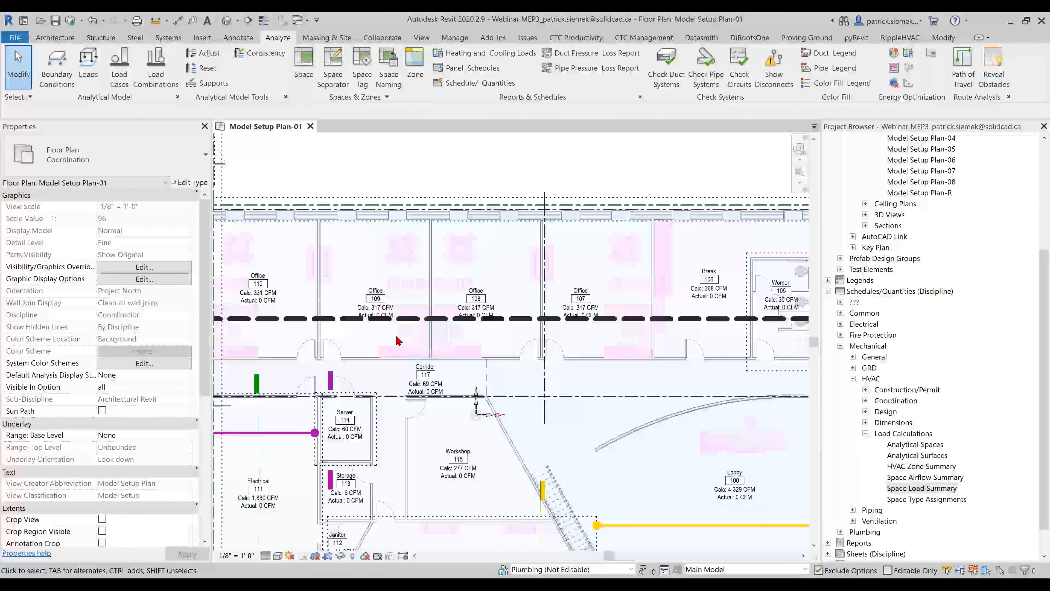
{"action": "scroll", "coordinate": [397, 340], "scroll_direction": "down", "scroll_amount": 1}
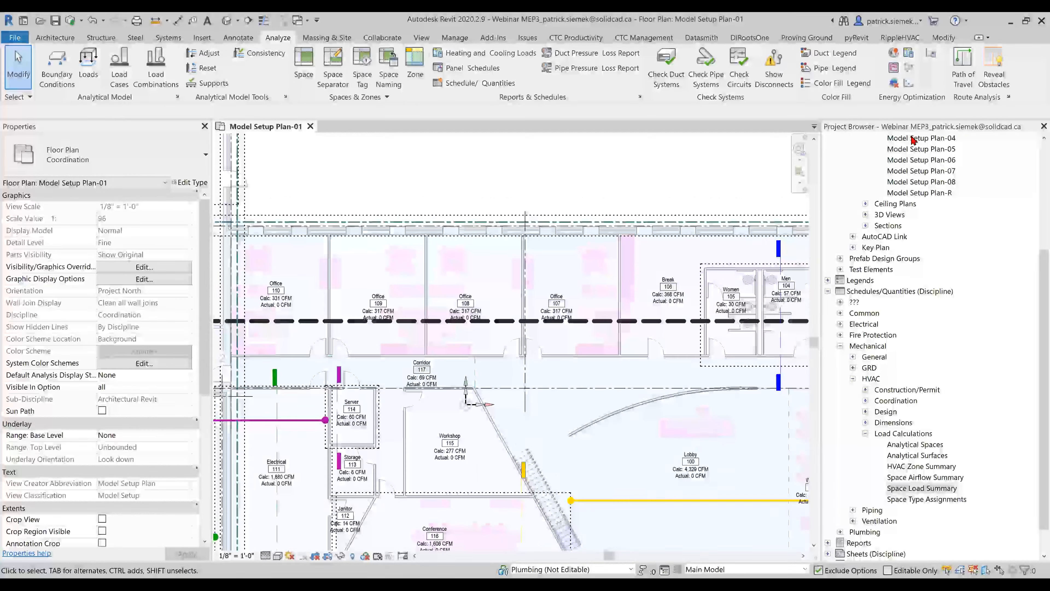
Collapse the Model Setup views and open the HVAC GRD Layout-01 ceiling plan under Design Model, HVAC
{"action": "scroll", "coordinate": [919, 265], "scroll_direction": "up", "scroll_amount": 5}
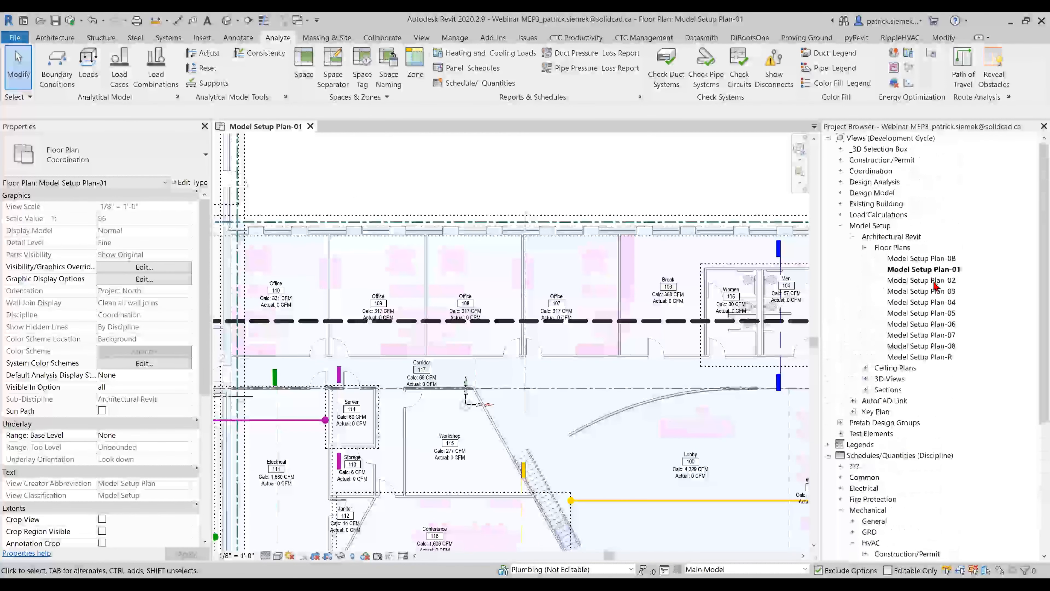
{"action": "left_click", "coordinate": [872, 226]}
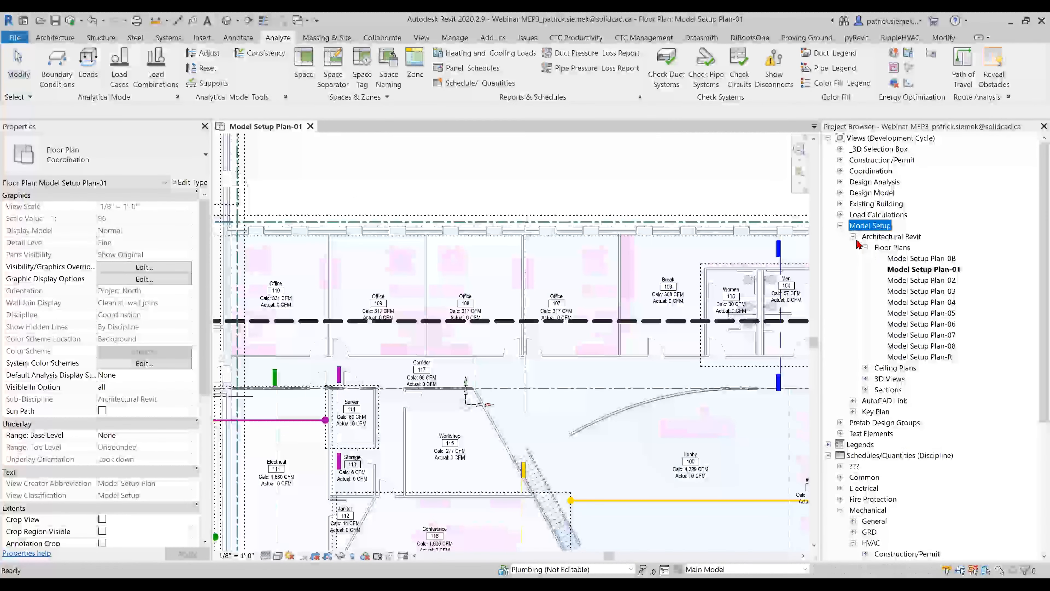
{"action": "left_click", "coordinate": [840, 226]}
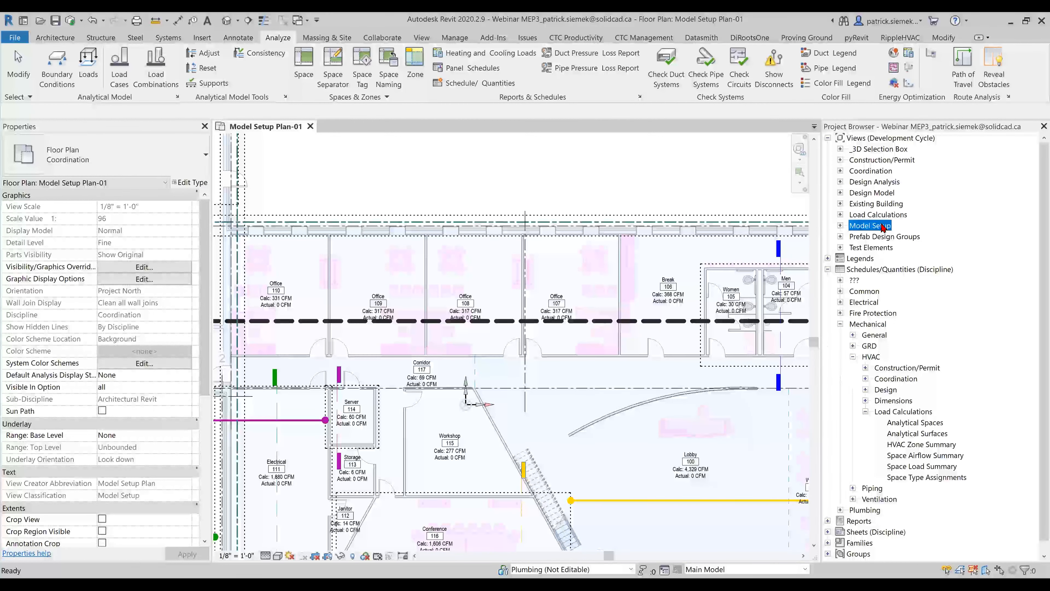
{"action": "left_click", "coordinate": [885, 194]}
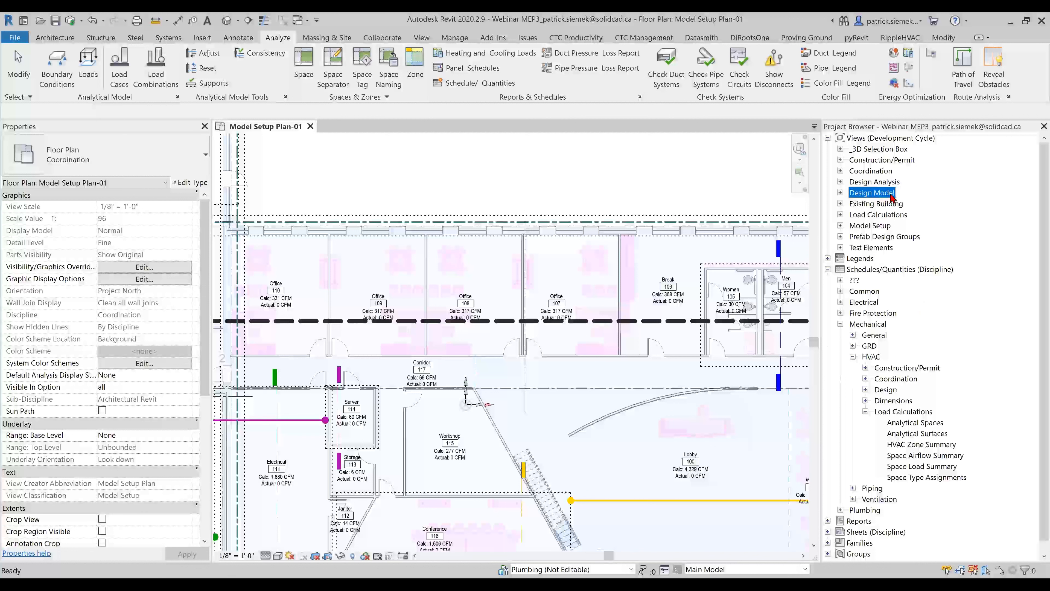
{"action": "left_click", "coordinate": [841, 193]}
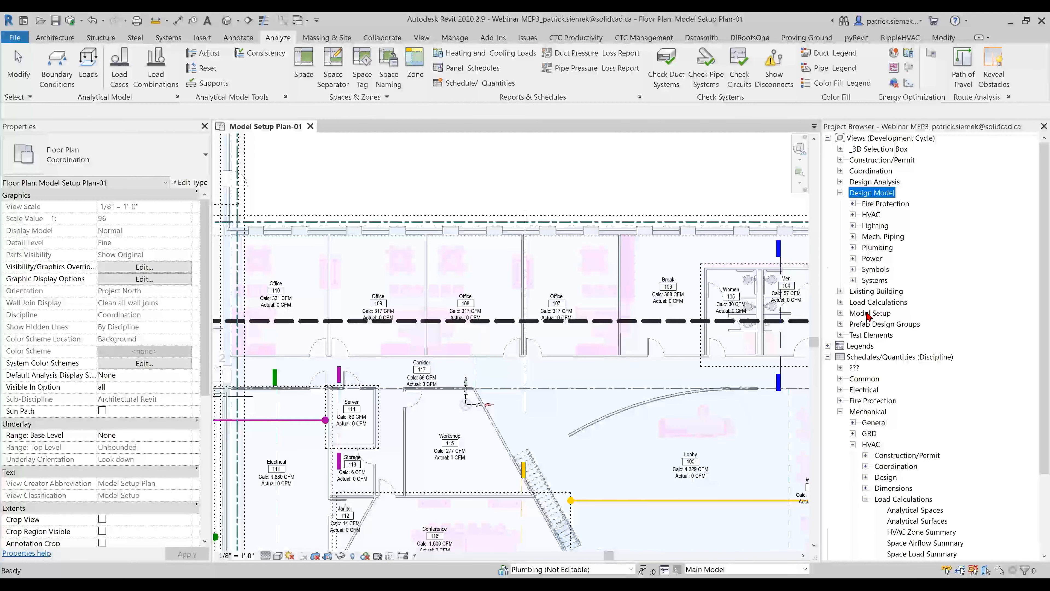
{"action": "left_click", "coordinate": [854, 215]}
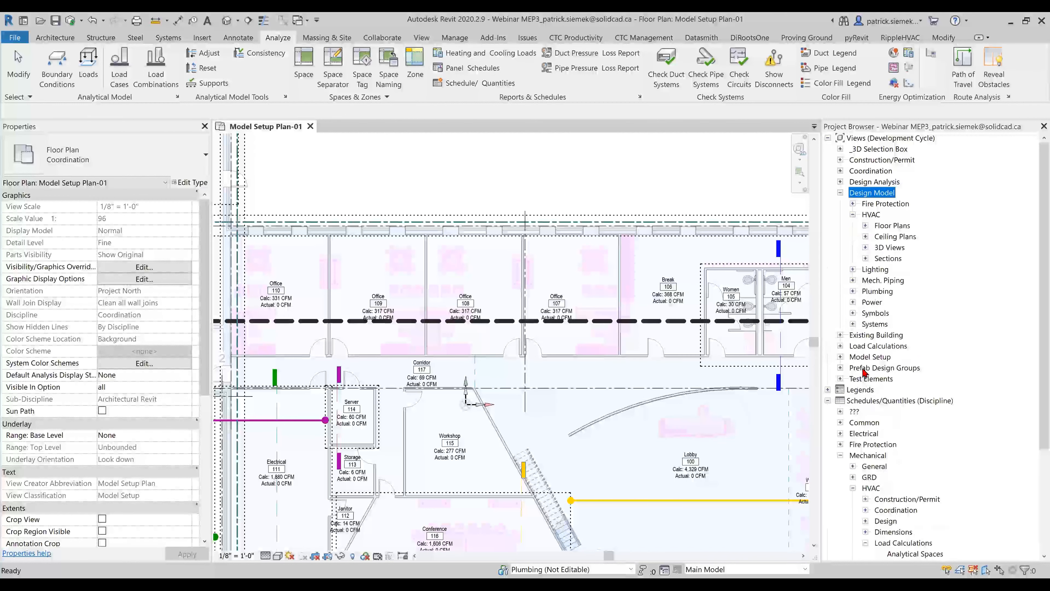
{"action": "left_click", "coordinate": [866, 237]}
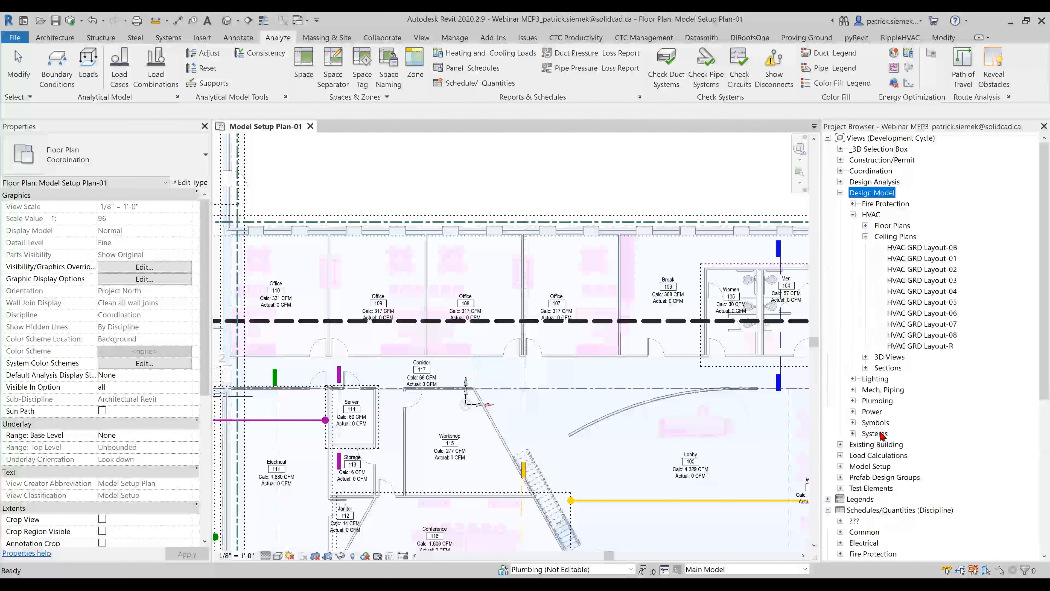
{"action": "double_click", "coordinate": [913, 259]}
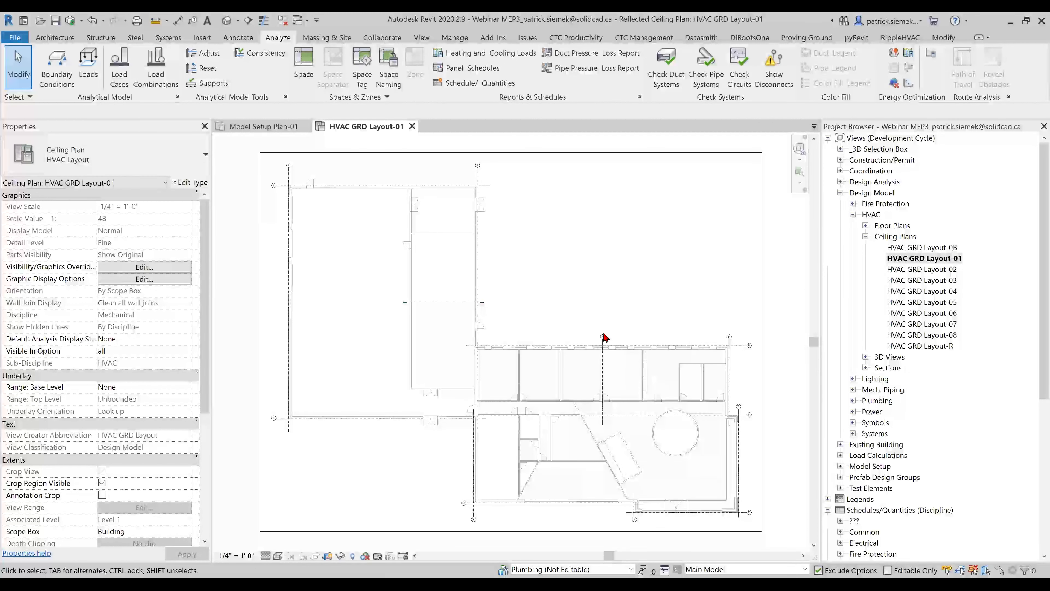
Start placing an air terminal using the Square Ceiling Diffuser type Alum. Plaque Face OMNI-AA
{"action": "scroll", "coordinate": [507, 393], "scroll_direction": "up", "scroll_amount": 2}
{"action": "scroll", "coordinate": [508, 396], "scroll_direction": "up", "scroll_amount": 3}
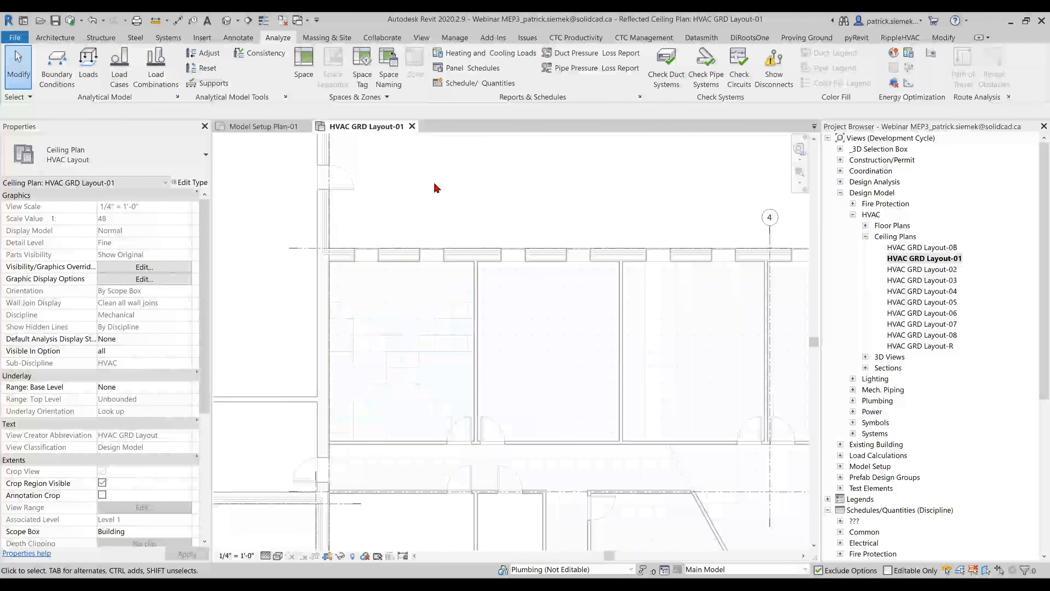
{"action": "left_click", "coordinate": [169, 38]}
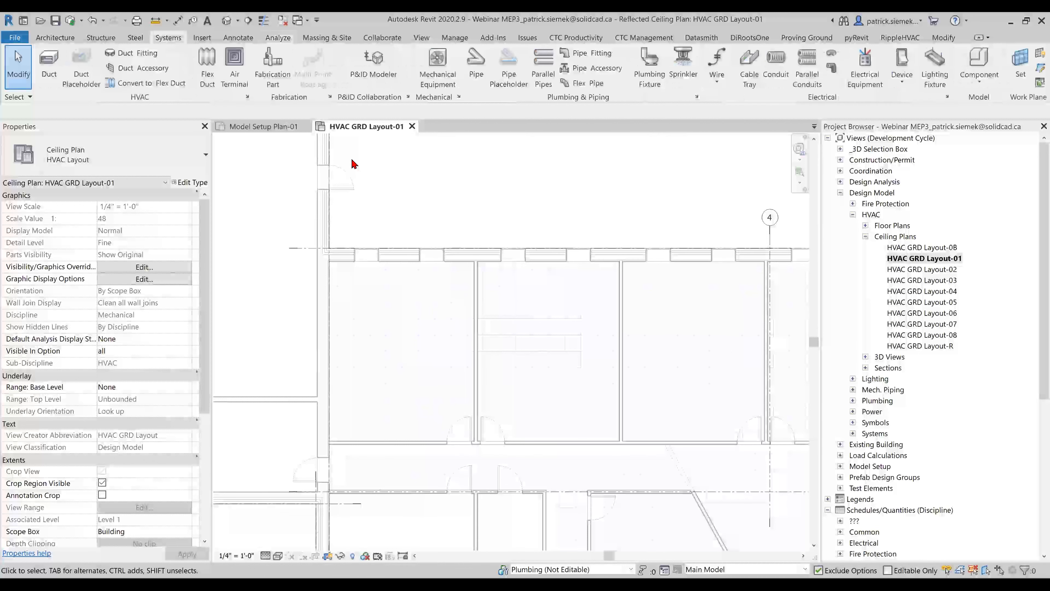
{"action": "left_click", "coordinate": [235, 83]}
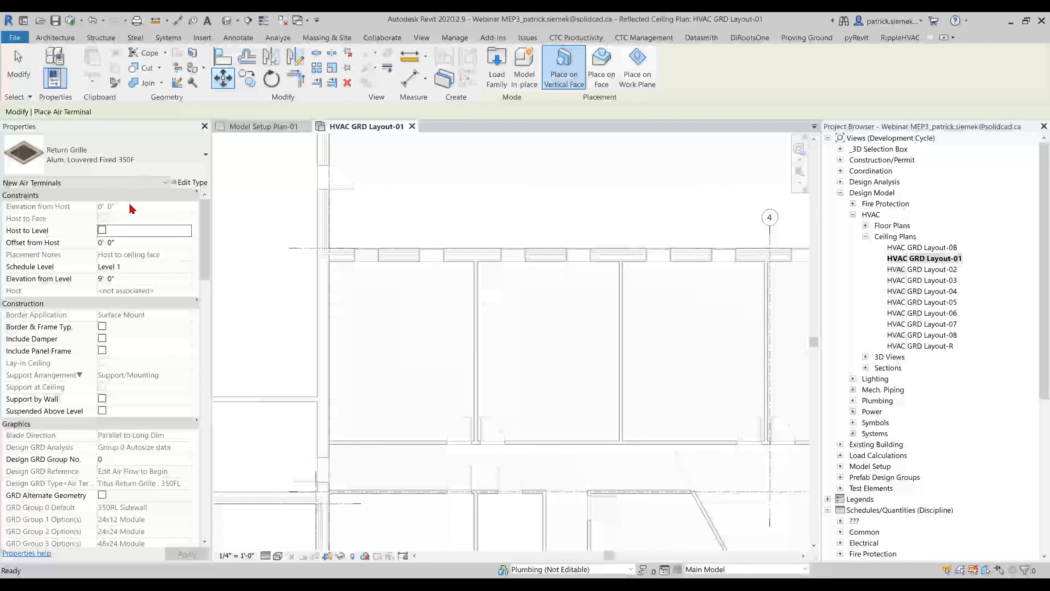
{"action": "left_click", "coordinate": [129, 160]}
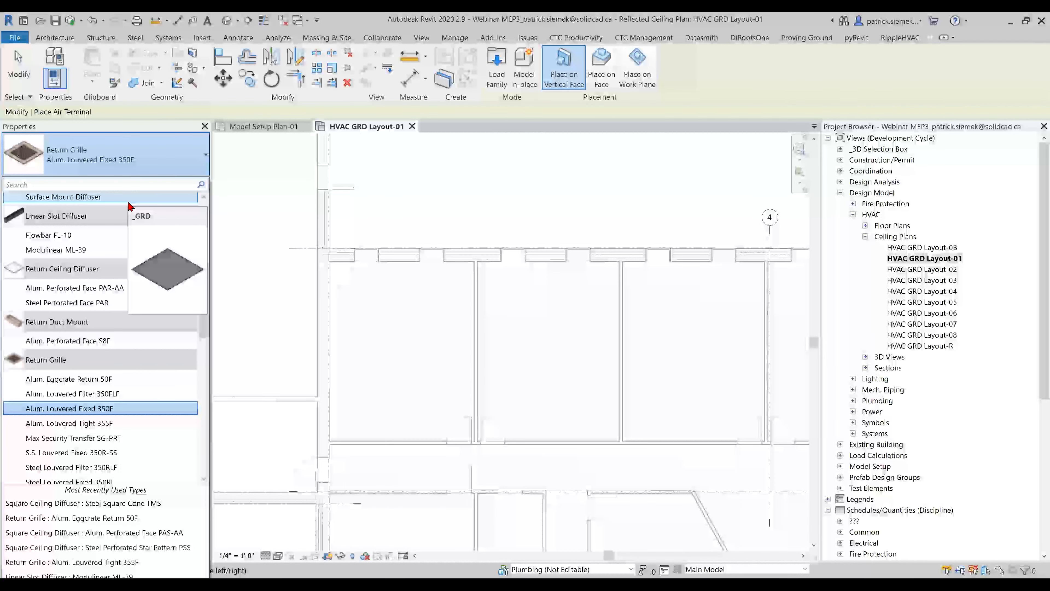
{"action": "type", "text": "sq"}
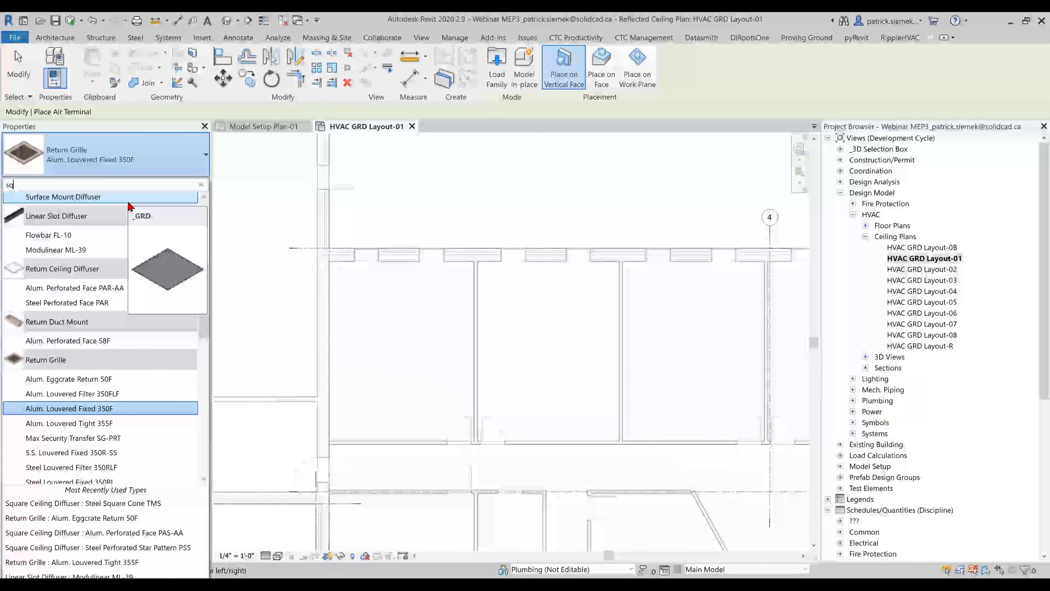
{"action": "type", "text": "uare"}
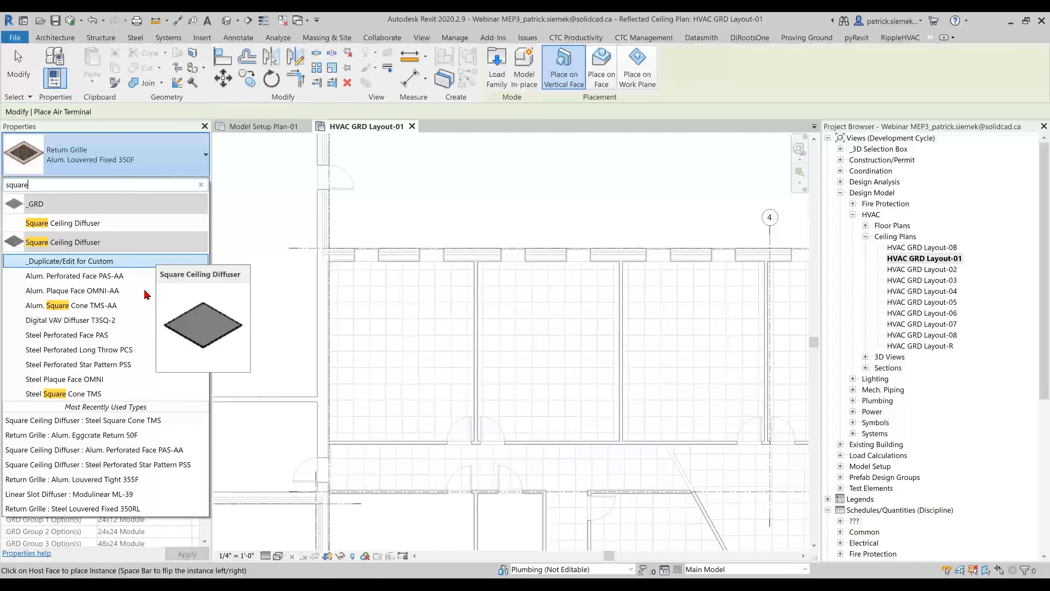
{"action": "left_click", "coordinate": [73, 291]}
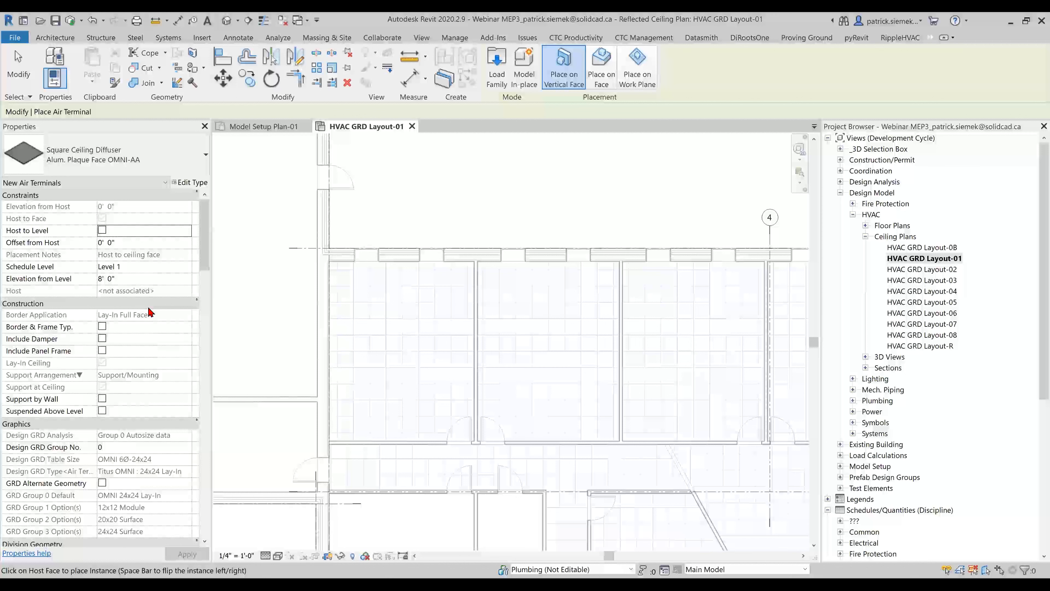
Try placing the square diffusers on the ceiling face of the first office
{"action": "left_click", "coordinate": [602, 69]}
{"action": "scroll", "coordinate": [352, 326], "scroll_direction": "up", "scroll_amount": 4}
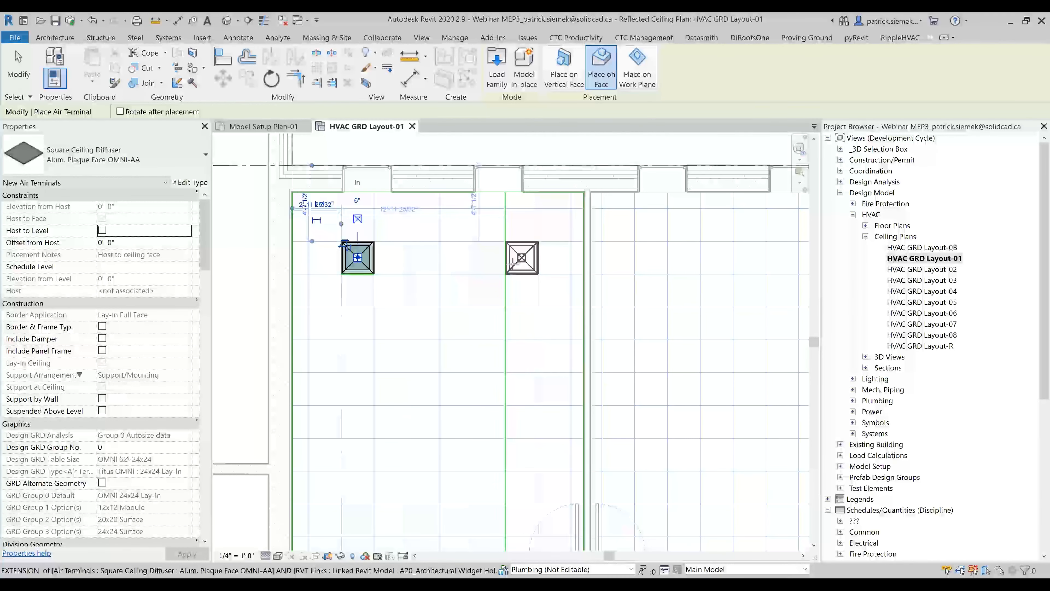
{"action": "key", "text": "ctrl+z"}
{"action": "key", "text": "Escape"}
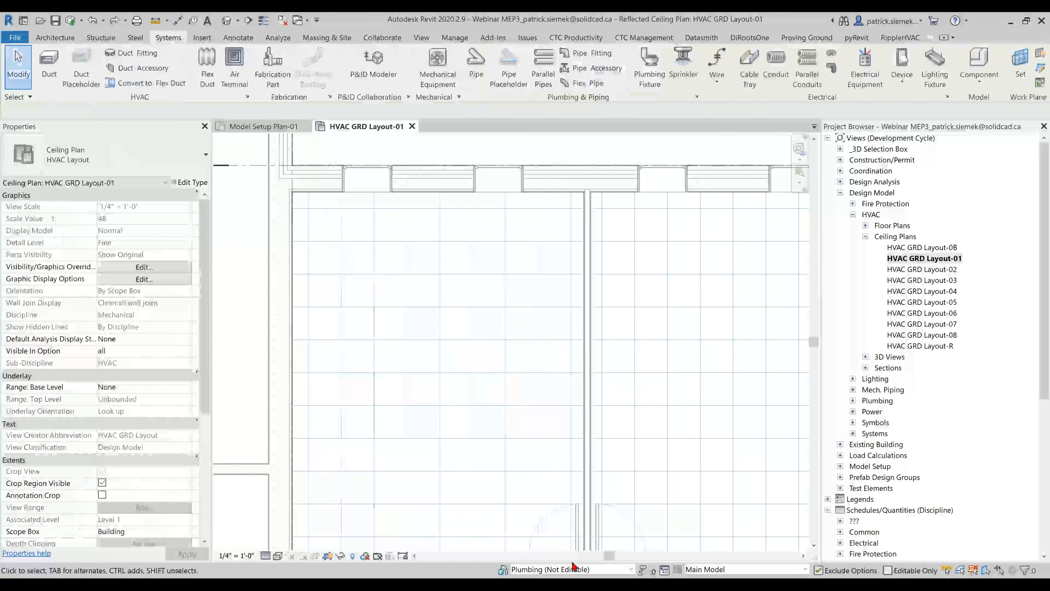
Make Mechanical HVAC the active workset and place two square diffusers on the first office's ceiling face, near the window wall
{"action": "left_click", "coordinate": [563, 570]}
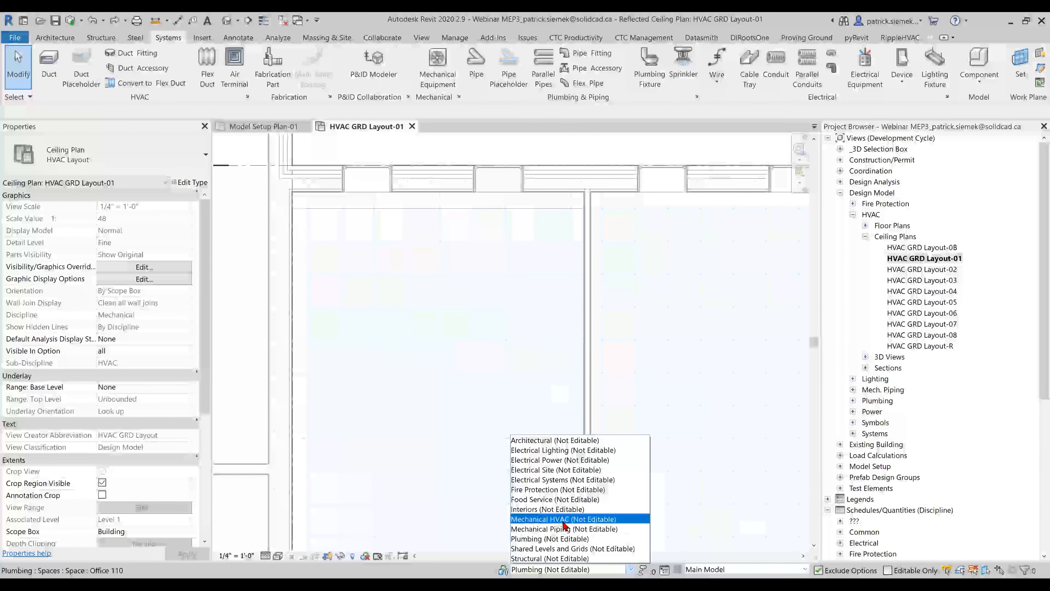
{"action": "left_click", "coordinate": [563, 519]}
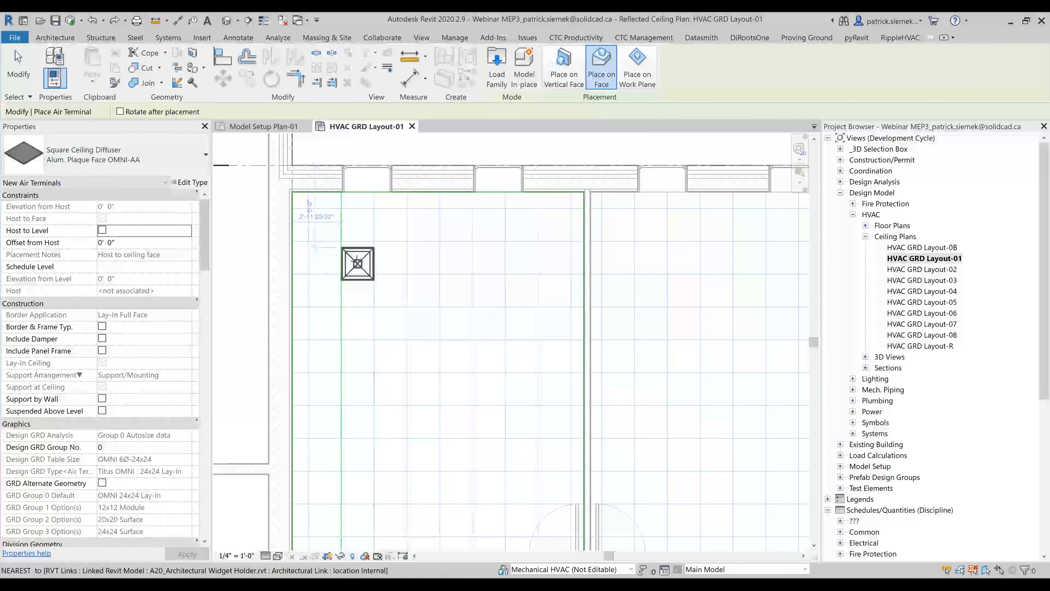
{"action": "left_click", "coordinate": [358, 257]}
{"action": "left_click", "coordinate": [528, 260]}
Place two more OMNI-AA diffusers near the window wall in each of the next two offices
{"action": "middle_click_drag", "start_coordinate": [688, 292], "coordinate": [483, 301]}
{"action": "left_click", "coordinate": [450, 265]}
{"action": "left_click", "coordinate": [614, 264]}
{"action": "middle_click_drag", "start_coordinate": [658, 282], "coordinate": [372, 288]}
{"action": "left_click", "coordinate": [458, 272]}
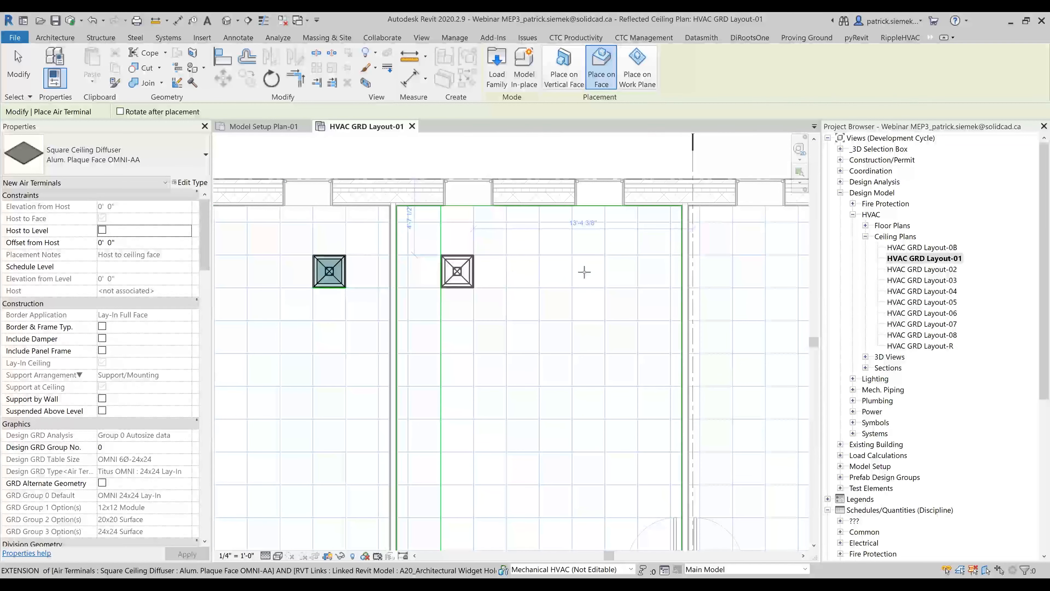
{"action": "left_click", "coordinate": [621, 272]}
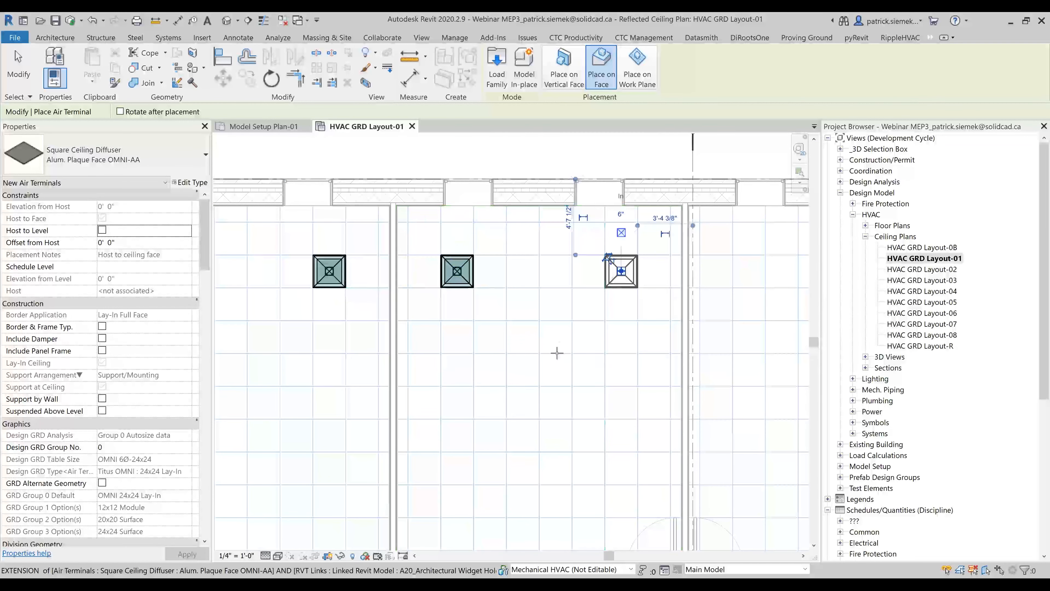
{"action": "key", "text": "Escape"}
{"action": "key", "text": "Escape"}
{"action": "scroll", "coordinate": [520, 366], "scroll_direction": "down", "scroll_amount": 3}
{"action": "scroll", "coordinate": [514, 356], "scroll_direction": "down", "scroll_amount": 1}
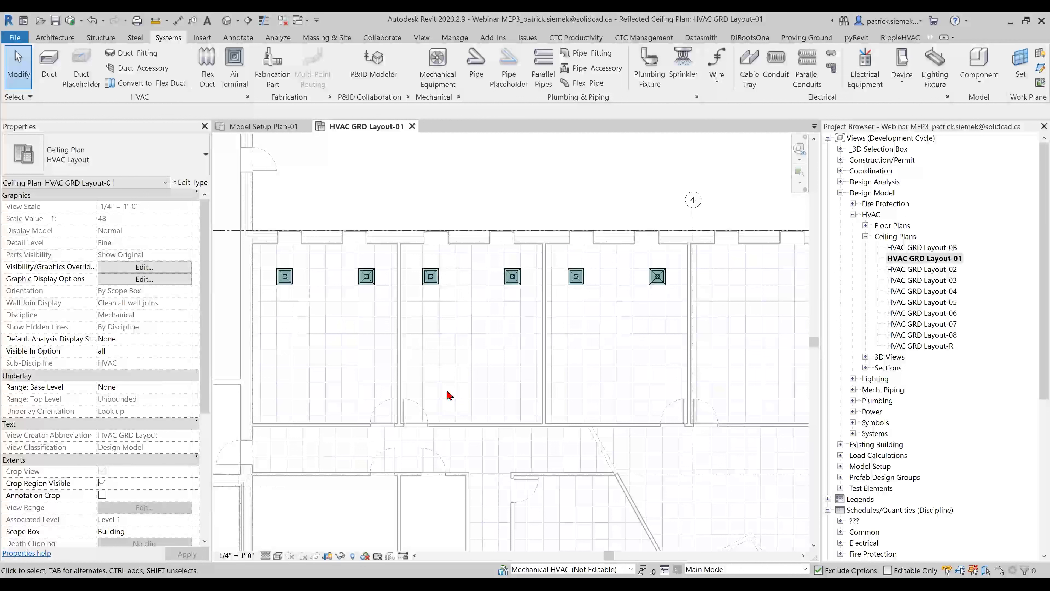
Open the HVAC Duct Design-01 floor plan under Design Model, HVAC, and focus on the offices with diffusers
{"action": "left_click", "coordinate": [866, 237]}
{"action": "left_click", "coordinate": [865, 225]}
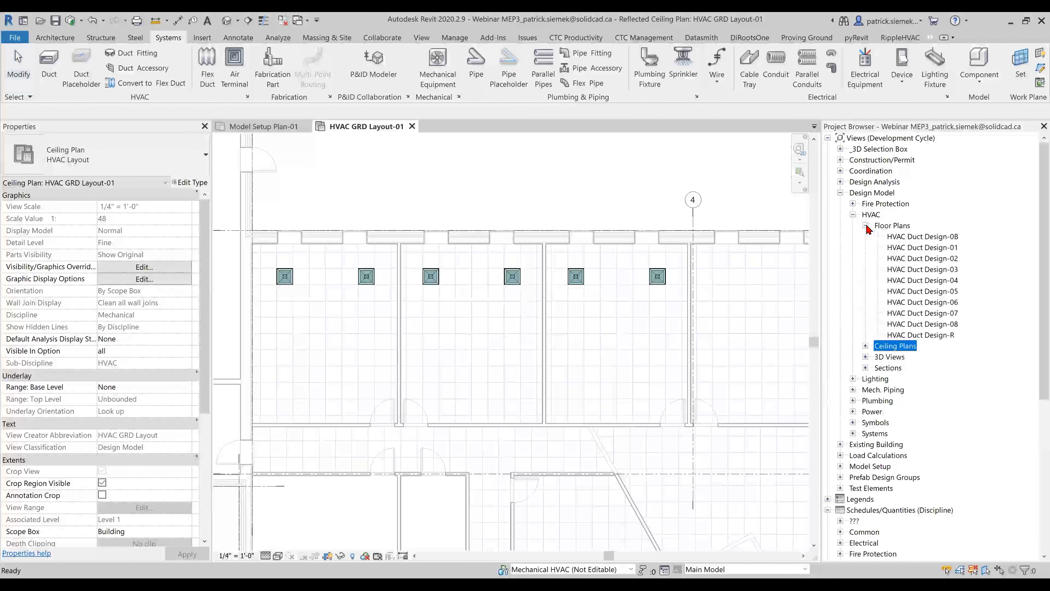
{"action": "double_click", "coordinate": [916, 249]}
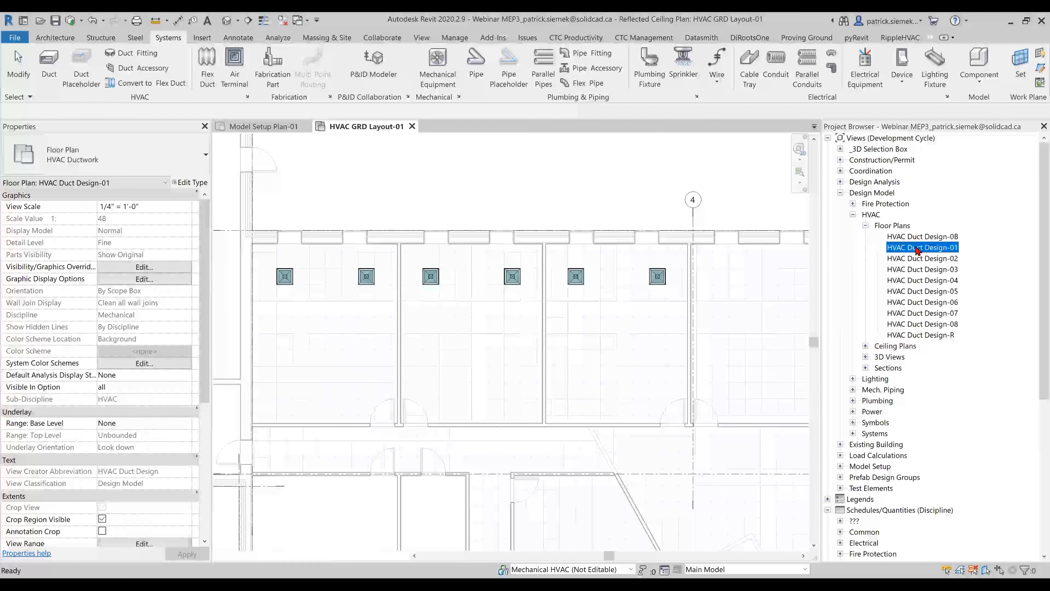
{"action": "middle_click_drag", "start_coordinate": [529, 343], "coordinate": [637, 326]}
{"action": "scroll", "coordinate": [437, 352], "scroll_direction": "up", "scroll_amount": 1}
{"action": "middle_click_drag", "start_coordinate": [460, 362], "coordinate": [420, 377]}
{"action": "middle_click_drag", "start_coordinate": [478, 357], "coordinate": [467, 343]}
{"action": "scroll", "coordinate": [381, 372], "scroll_direction": "up", "scroll_amount": 1}
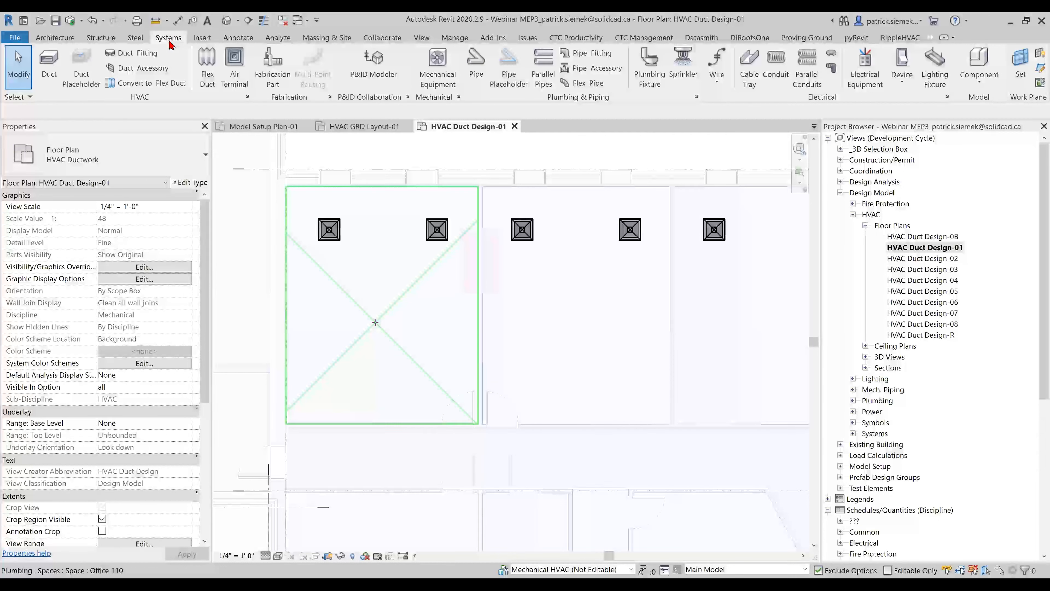
Start placing mechanical equipment using the Single Duct VAV (Hot-Water Reheat) type Titus DESV (2-Row)
{"action": "left_click", "coordinate": [438, 74]}
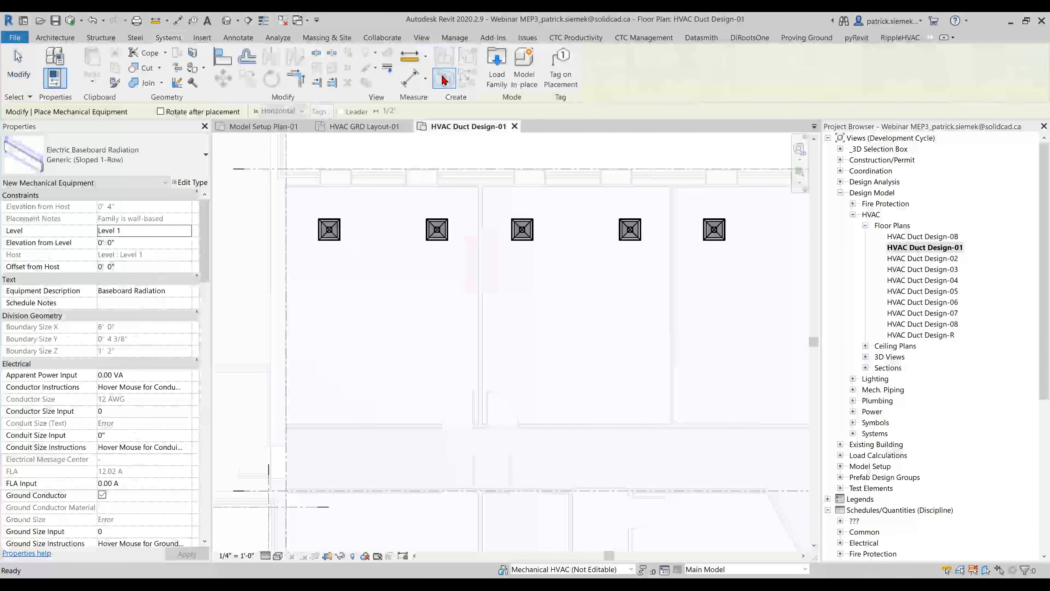
{"action": "left_click", "coordinate": [48, 163]}
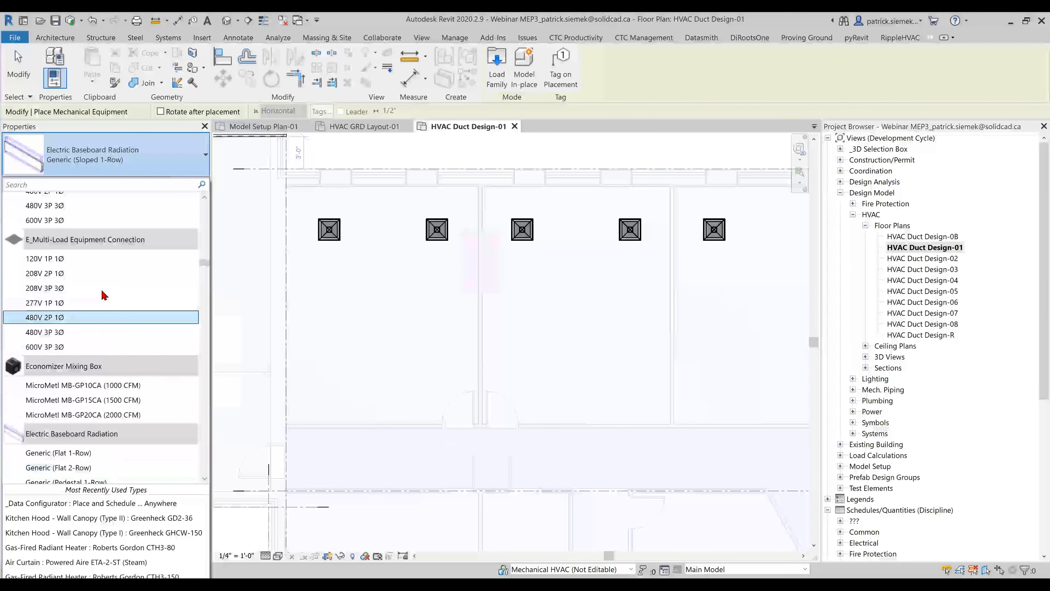
{"action": "scroll", "coordinate": [104, 295], "scroll_direction": "up", "scroll_amount": 5}
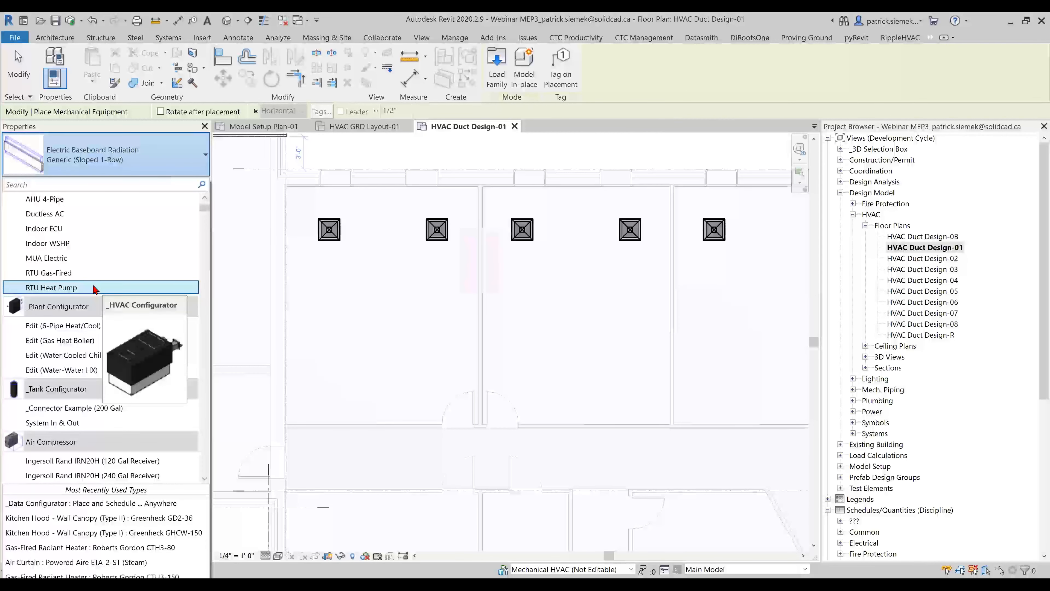
{"action": "left_click", "coordinate": [62, 185]}
{"action": "type", "text": "v"}
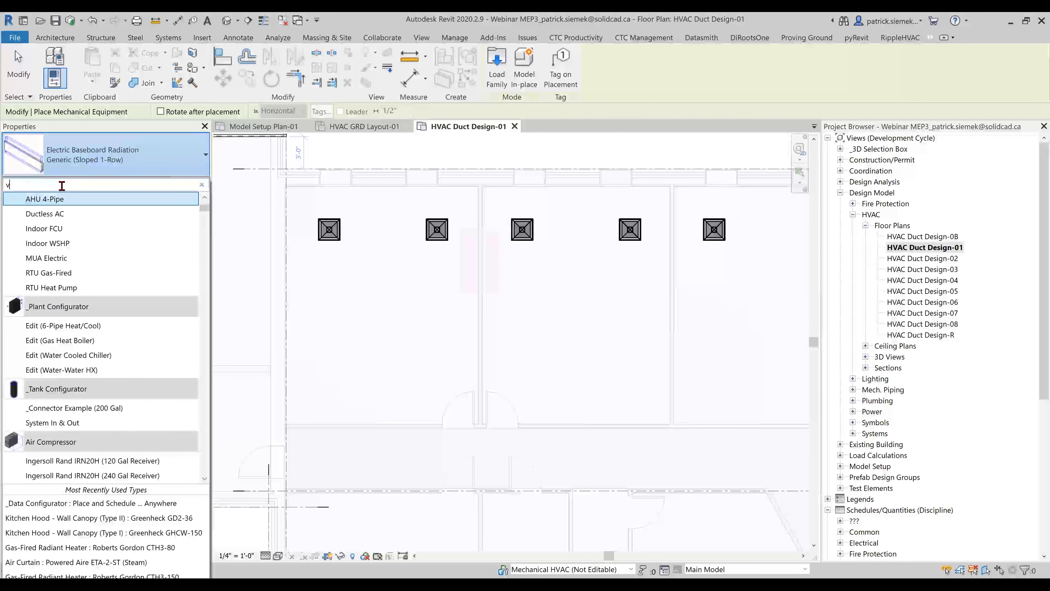
{"action": "type", "text": "av"}
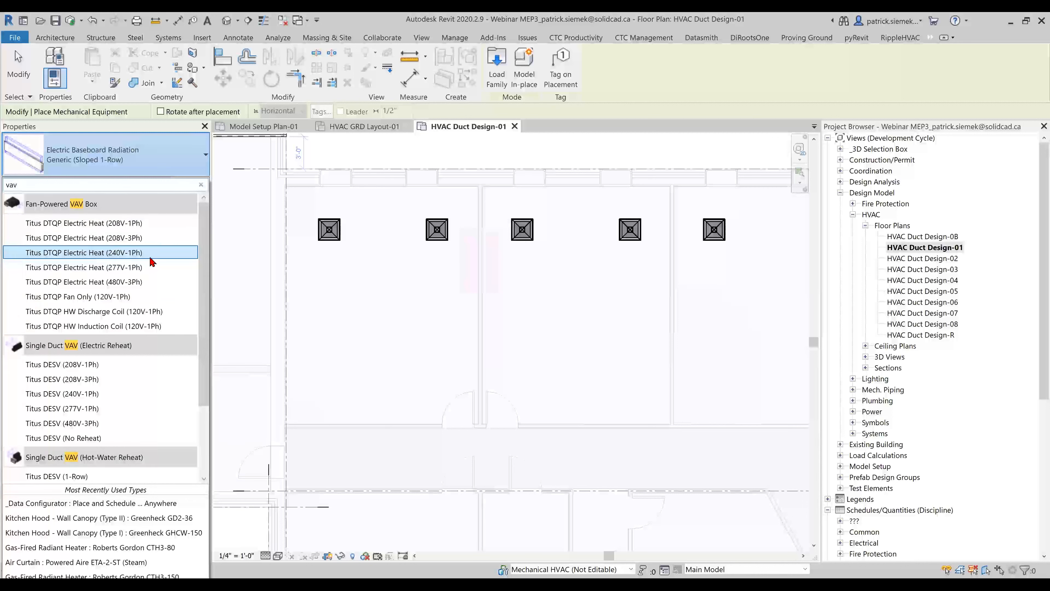
{"action": "scroll", "coordinate": [152, 264], "scroll_direction": "down", "scroll_amount": 2}
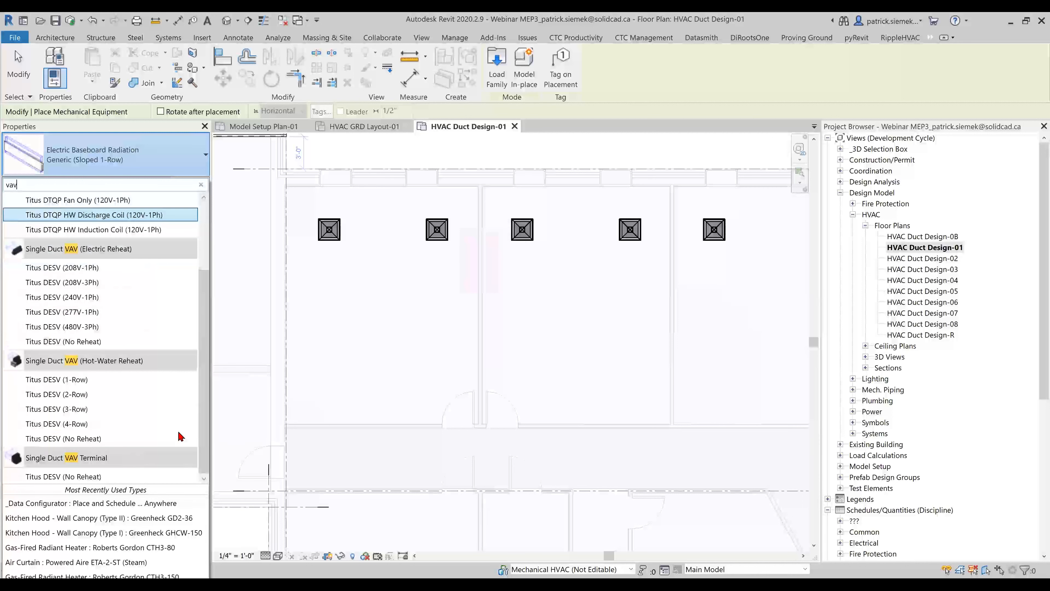
{"action": "left_click", "coordinate": [125, 393]}
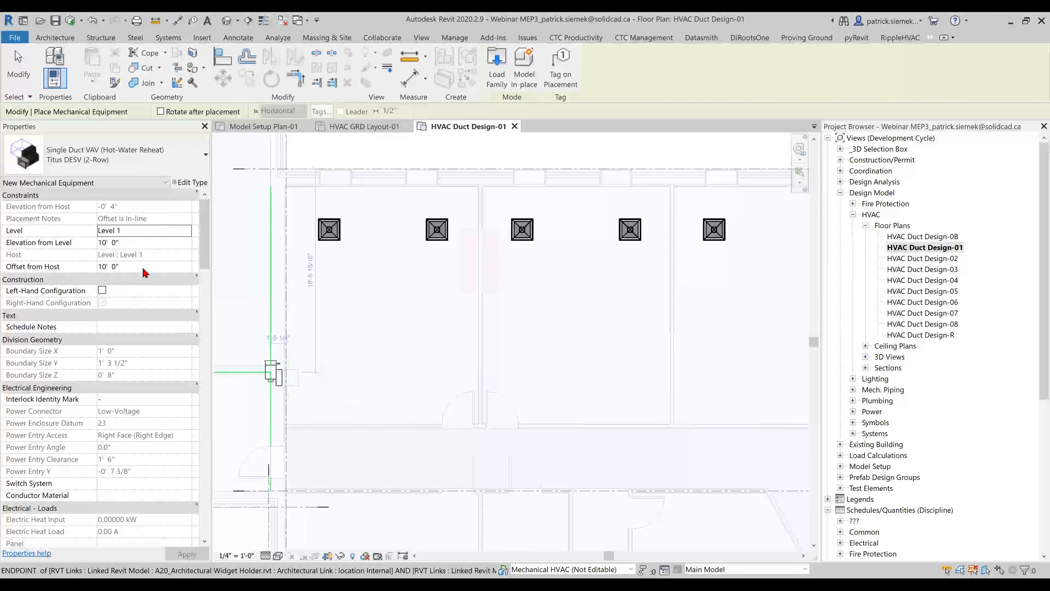
Set the VAV box's elevation from level to 11' 0" and place it in the first office near the corridor wall
{"action": "left_click", "coordinate": [144, 242]}
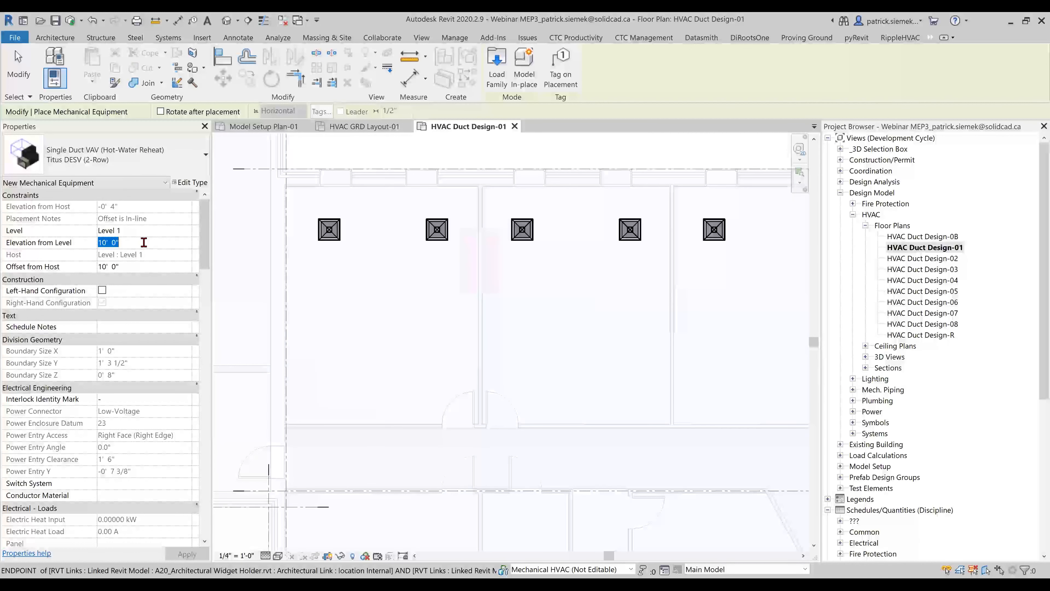
{"action": "type", "text": "11"}
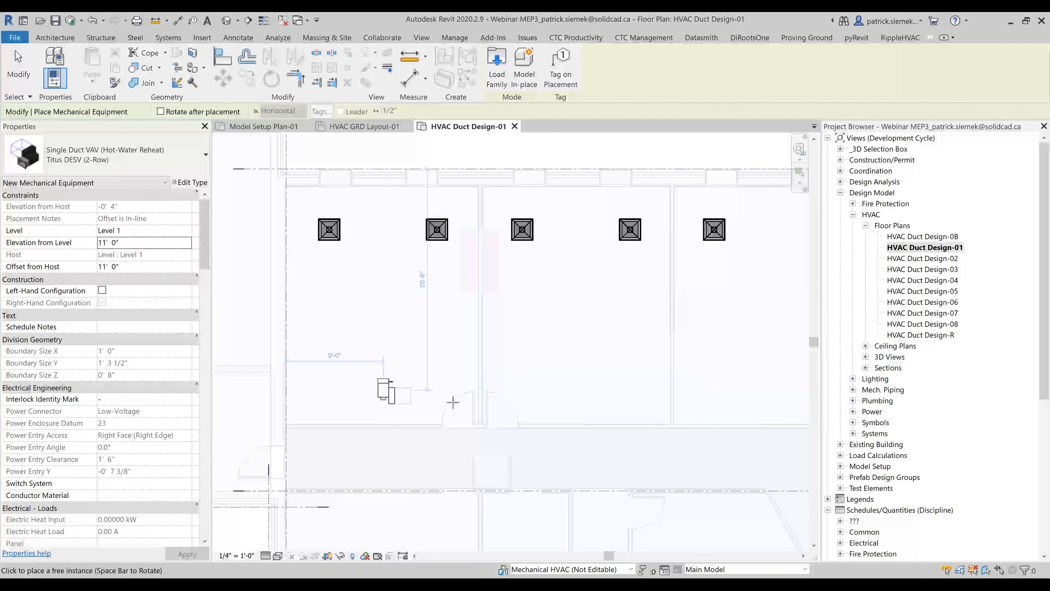
{"action": "left_click", "coordinate": [447, 400]}
{"action": "key", "text": "Escape"}
{"action": "key", "text": "Escape"}
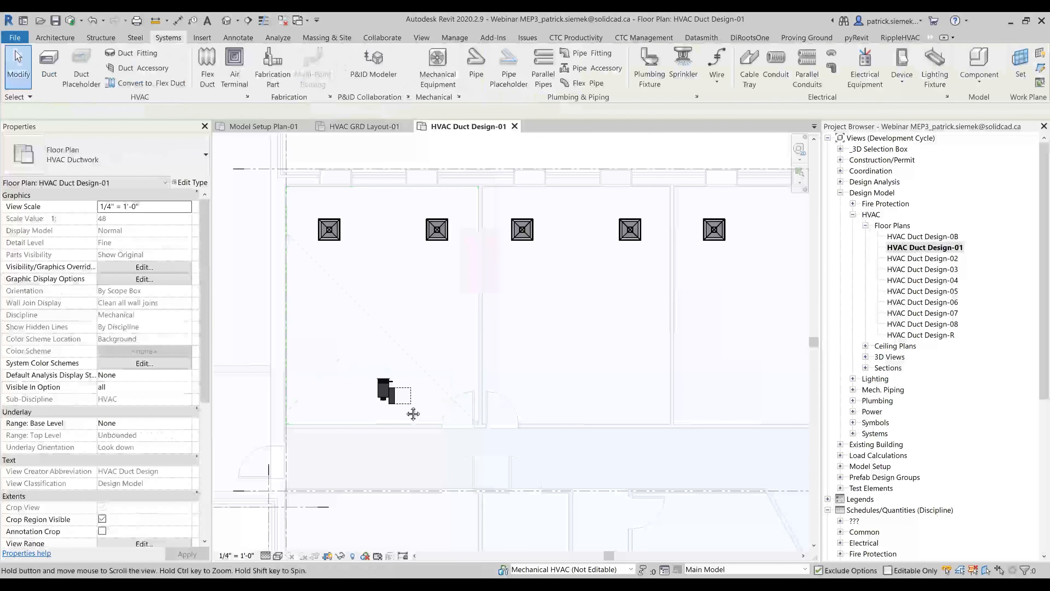
Examine the placed VAV box's connectors and its dimension, hot-water coil and airflow properties
{"action": "middle_click_drag", "start_coordinate": [413, 414], "coordinate": [400, 415]}
{"action": "scroll", "coordinate": [400, 415], "scroll_direction": "up", "scroll_amount": 1}
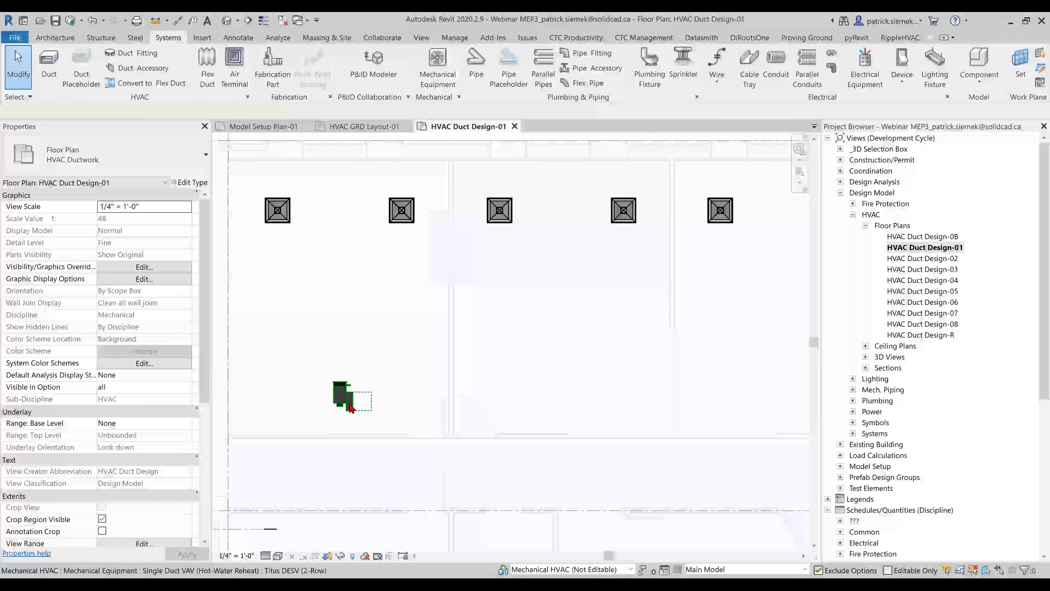
{"action": "left_click", "coordinate": [341, 397]}
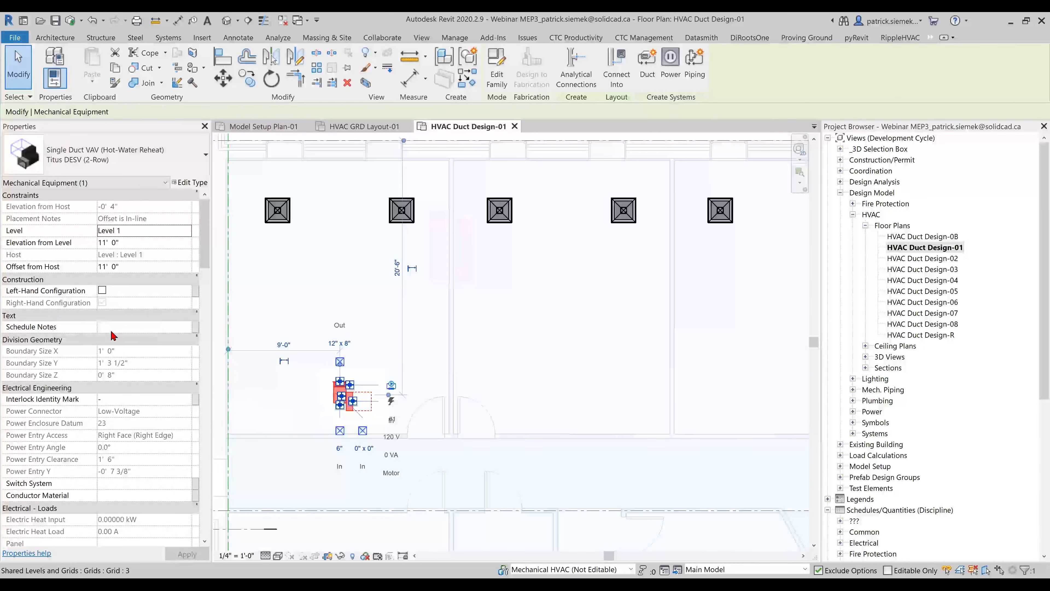
{"action": "scroll", "coordinate": [113, 335], "scroll_direction": "down", "scroll_amount": 10}
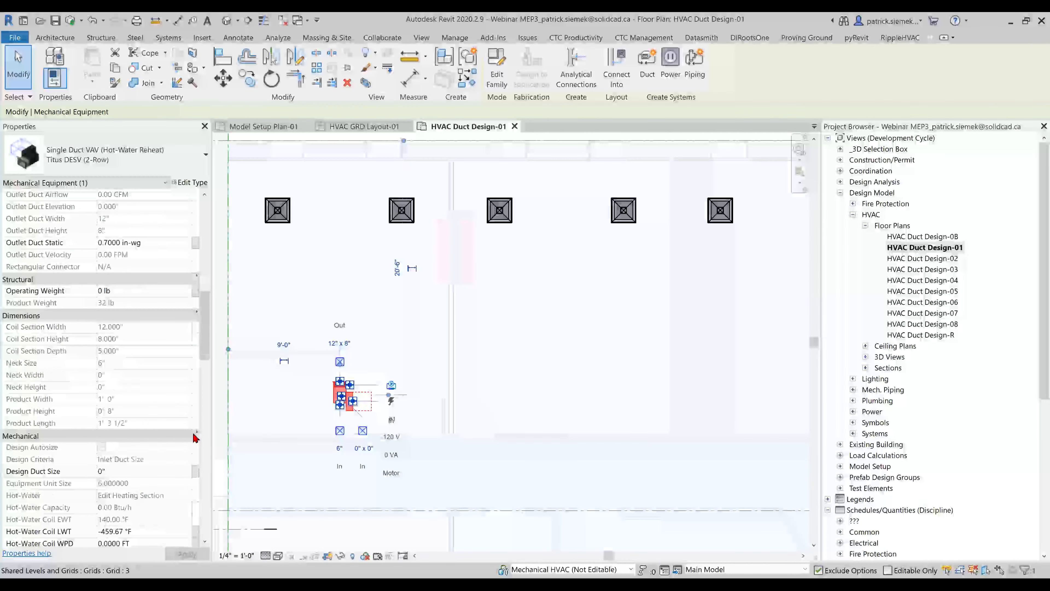
{"action": "scroll", "coordinate": [144, 371], "scroll_direction": "down", "scroll_amount": 8}
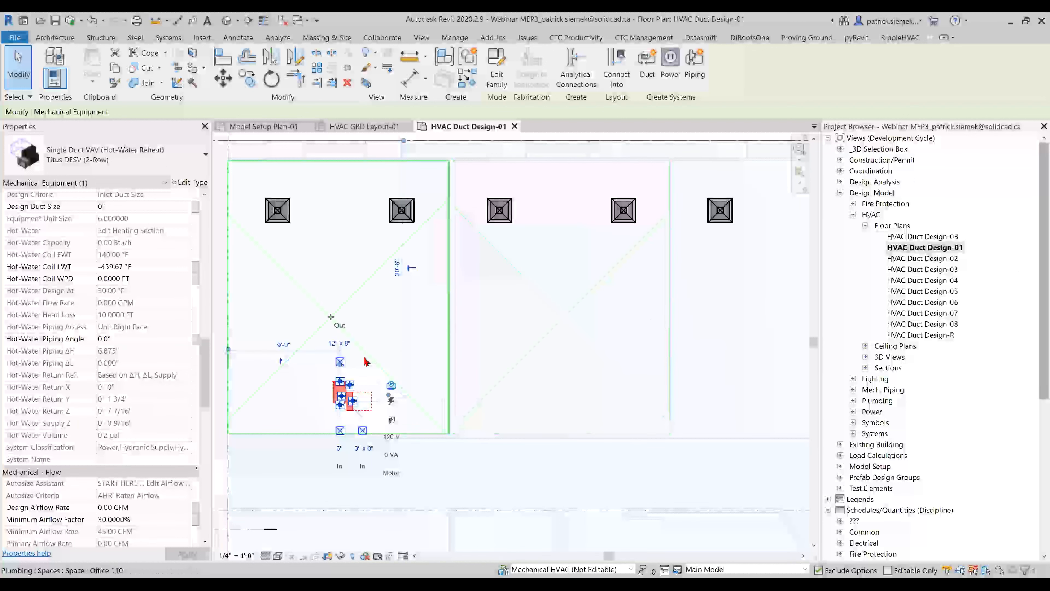
{"action": "left_click", "coordinate": [289, 325]}
Tag the VAV box in the first office with a mechanical equipment tag on a horizontal leader
{"action": "scroll", "coordinate": [355, 347], "scroll_direction": "up", "scroll_amount": 1}
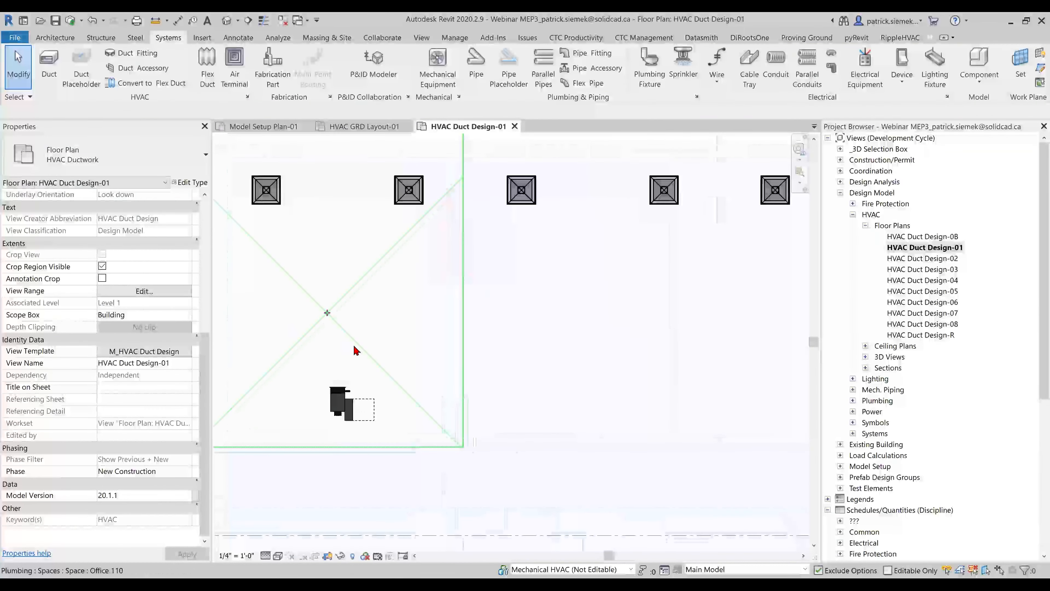
{"action": "key", "text": "t"}
{"action": "key", "text": "g"}
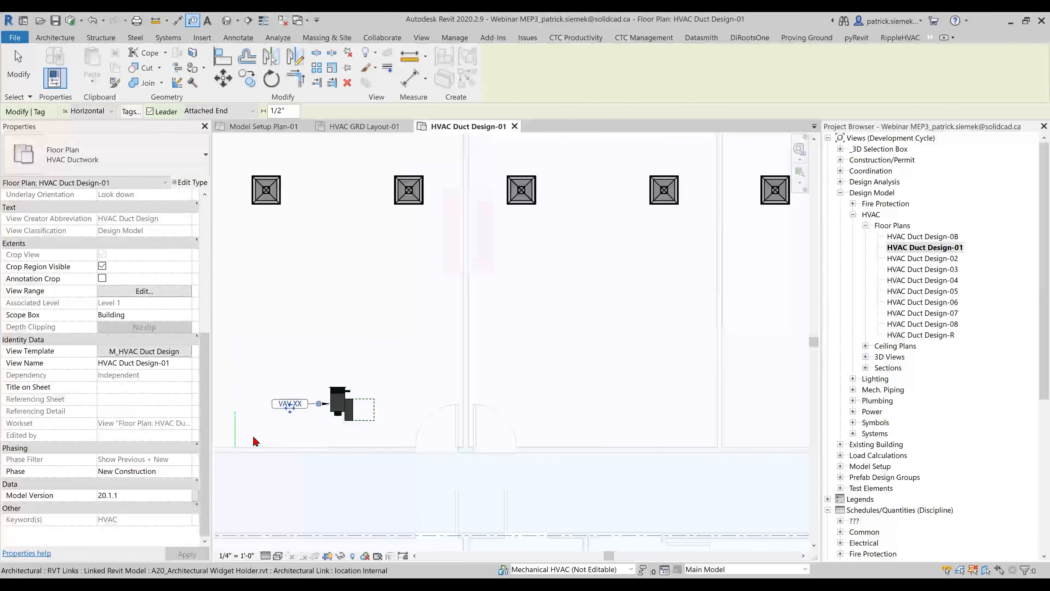
{"action": "scroll", "coordinate": [255, 438], "scroll_direction": "up", "scroll_amount": 2}
{"action": "key", "text": "Escape"}
Set the Identity Mark in the first office's VAV tag to VAV-1
{"action": "left_click", "coordinate": [323, 387]}
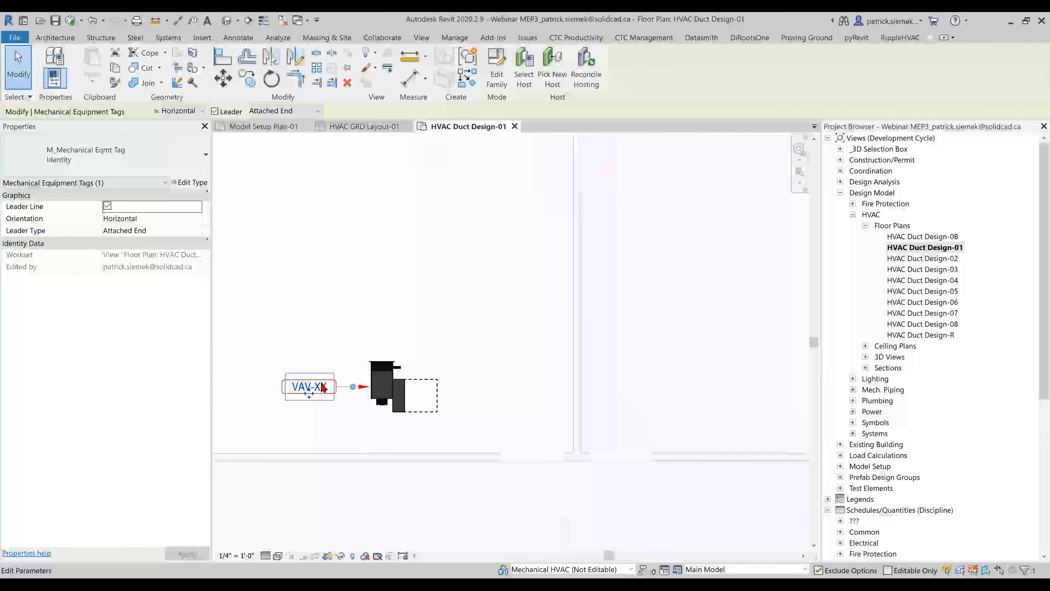
{"action": "left_click", "coordinate": [322, 387]}
{"action": "left_click", "coordinate": [592, 275]}
{"action": "key", "text": "BackSpace"}
{"action": "key", "text": "BackSpace"}
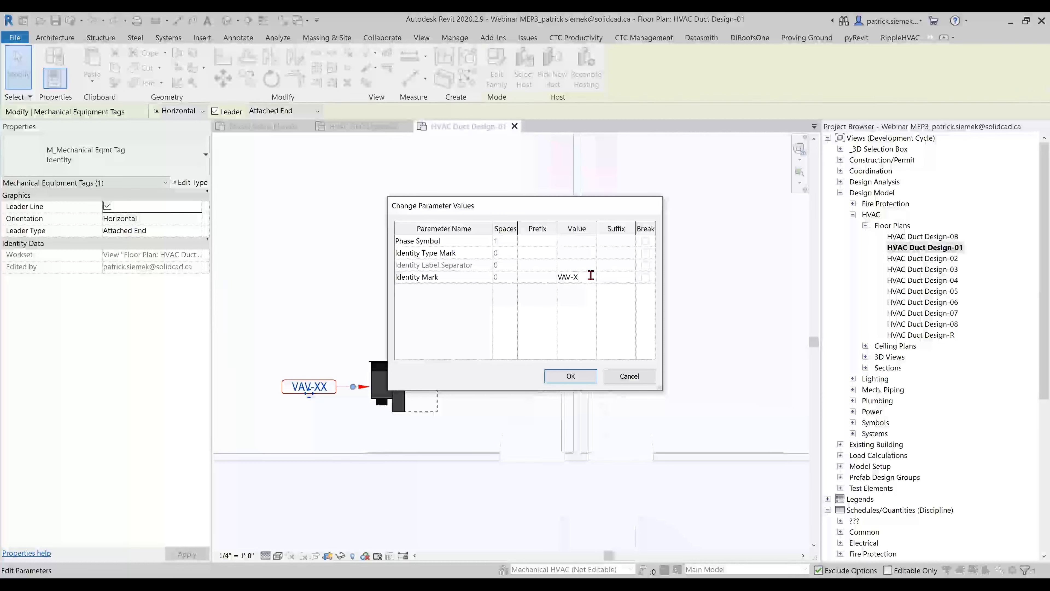
{"action": "type", "text": "1"}
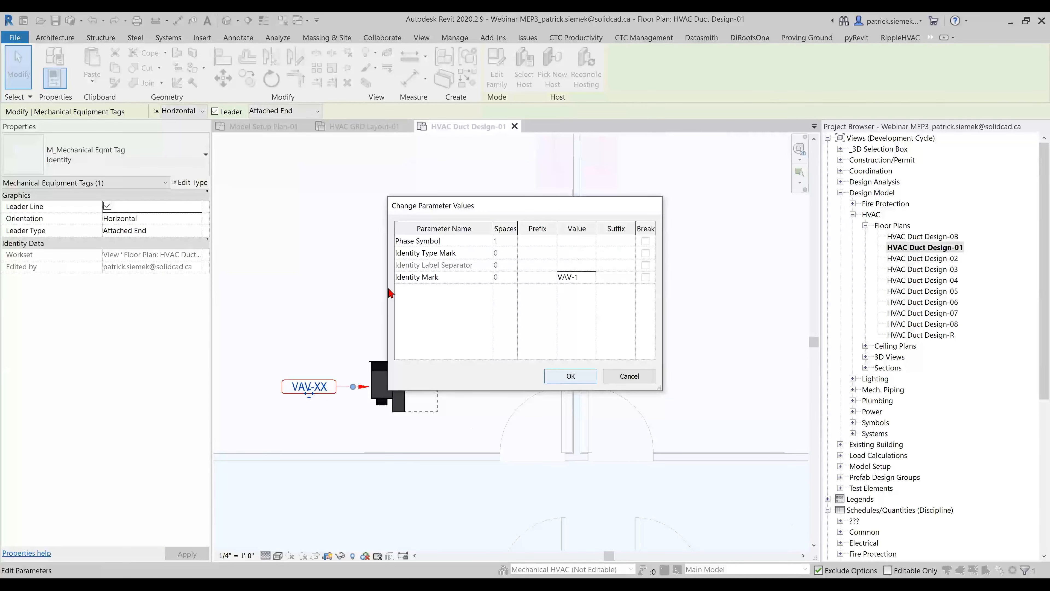
{"action": "scroll", "coordinate": [388, 289], "scroll_direction": "down", "scroll_amount": 2}
{"action": "key", "text": "Escape"}
{"action": "middle_click_drag", "start_coordinate": [422, 261], "coordinate": [403, 303]}
Copy the first office's VAV box together with its tag to matching positions in the two neighbouring offices
{"action": "left_click", "coordinate": [361, 388]}
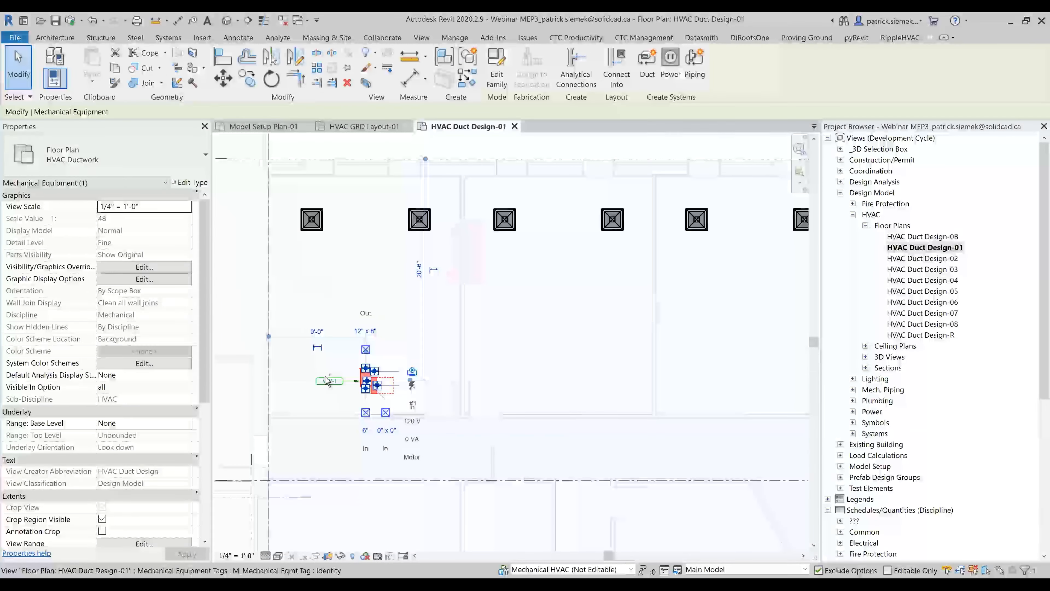
{"action": "left_click", "coordinate": [327, 381], "text": "ctrl"}
{"action": "key", "text": "c"}
{"action": "key", "text": "o"}
{"action": "left_click", "coordinate": [325, 377]}
{"action": "left_click", "coordinate": [557, 376]}
{"action": "left_click", "coordinate": [762, 377]}
{"action": "key", "text": "Escape"}
{"action": "middle_click_drag", "start_coordinate": [582, 386], "coordinate": [527, 397]}
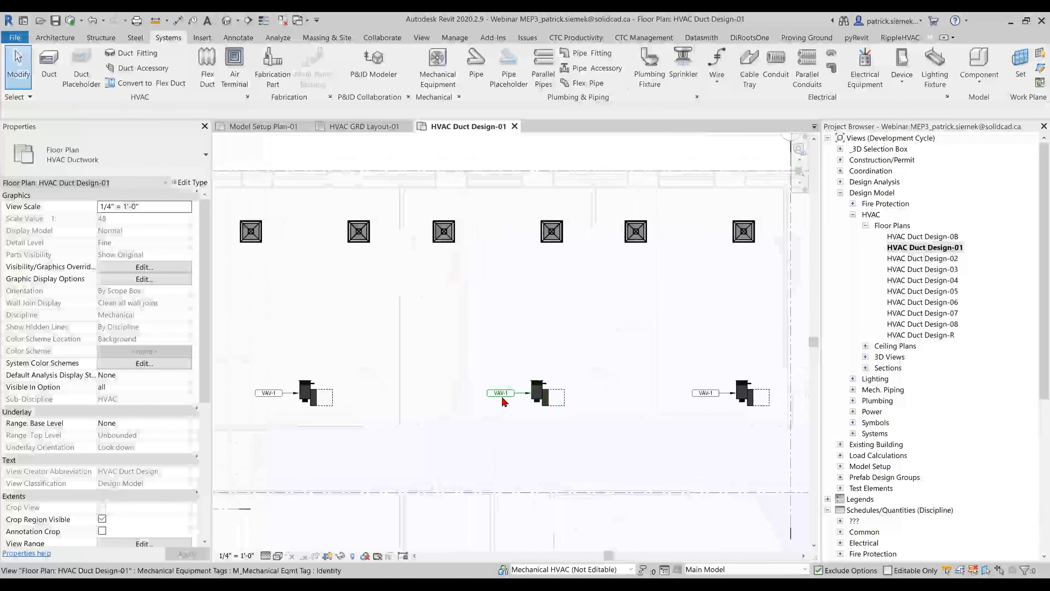
Set the second office's VAV tag mark to VAV-2 and select the third office's VAV tag for editing
{"action": "scroll", "coordinate": [517, 393], "scroll_direction": "up", "scroll_amount": 3}
{"action": "left_click", "coordinate": [512, 387]}
{"action": "left_click", "coordinate": [514, 389]}
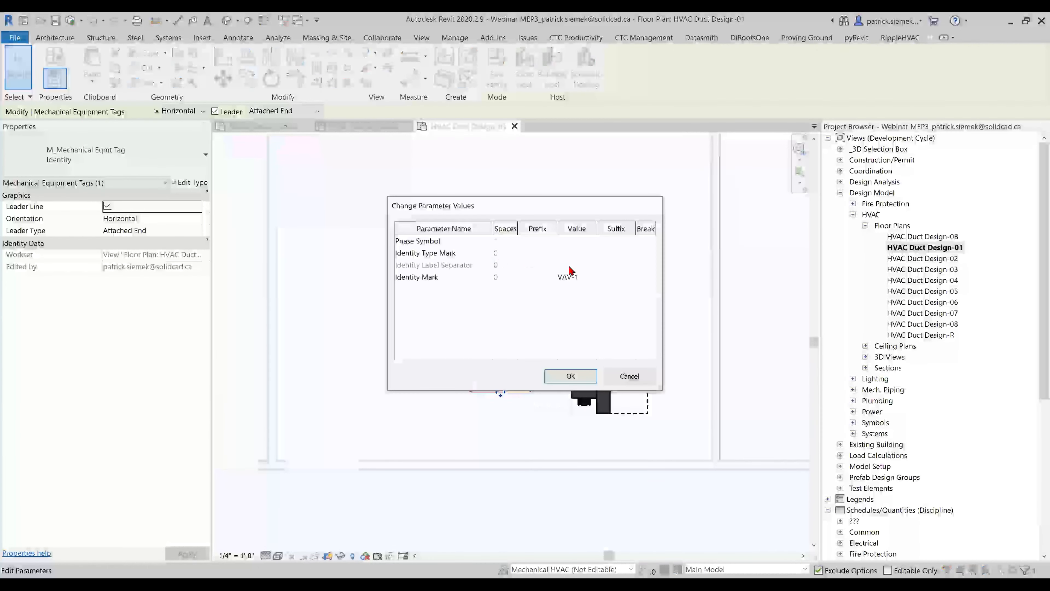
{"action": "left_click", "coordinate": [589, 281]}
{"action": "key", "text": "BackSpace"}
{"action": "type", "text": "2"}
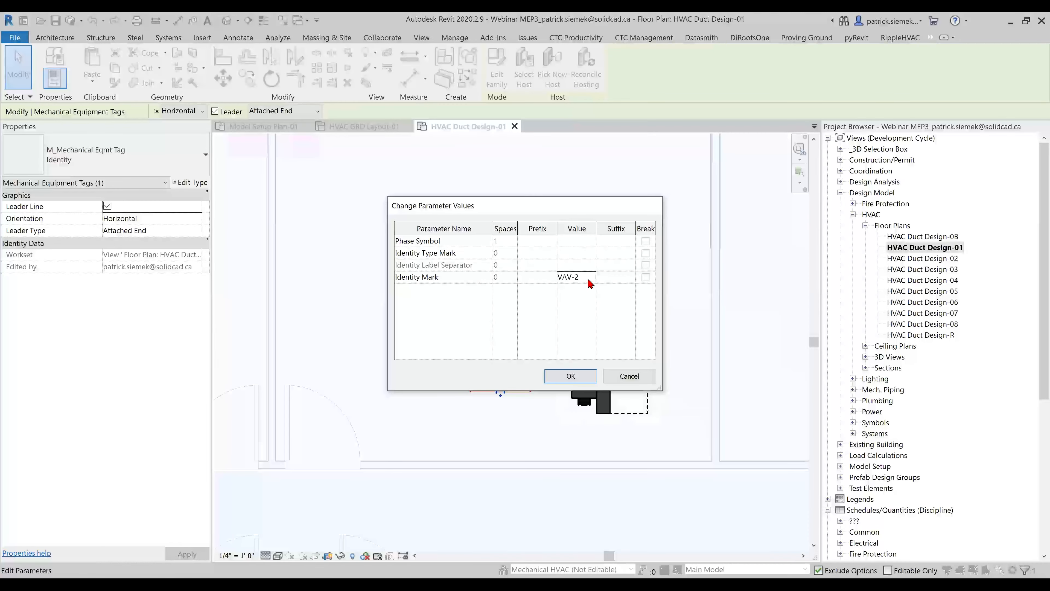
{"action": "left_click", "coordinate": [571, 376]}
{"action": "scroll", "coordinate": [579, 335], "scroll_direction": "down", "scroll_amount": 2}
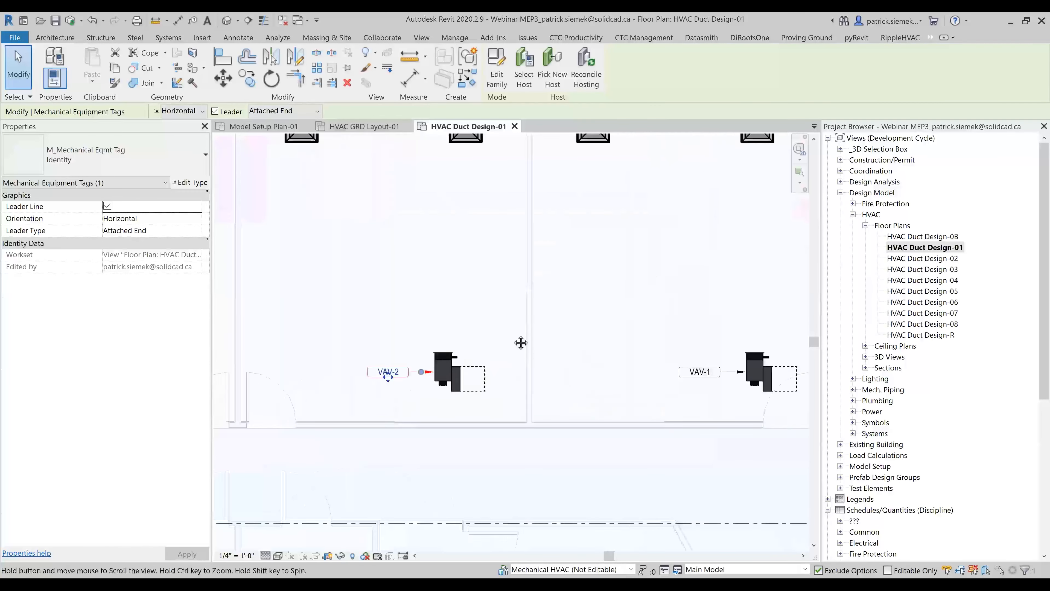
{"action": "scroll", "coordinate": [625, 376], "scroll_direction": "up", "scroll_amount": 2}
{"action": "left_click", "coordinate": [633, 365]}
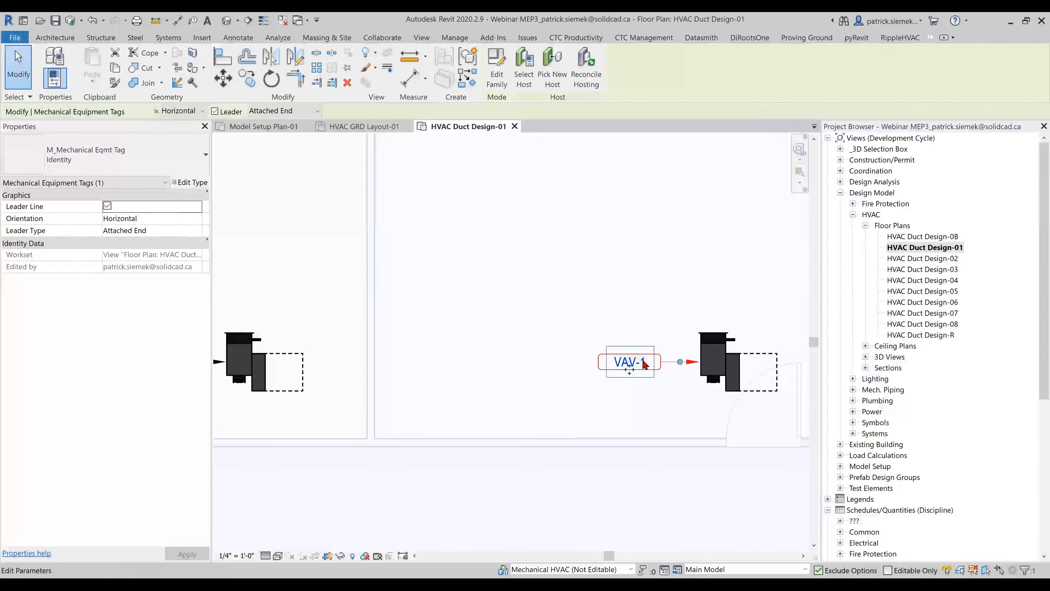
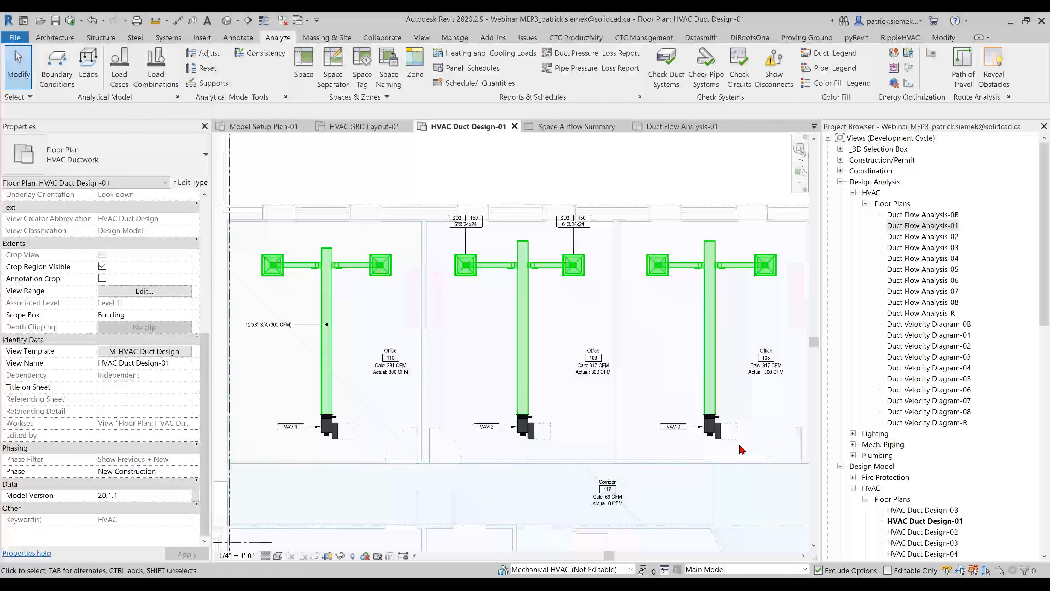
Collapse the Design Analysis and Design Model view groups and review the template's view categories in the Project Browser
{"action": "scroll", "coordinate": [500, 435], "scroll_direction": "down", "scroll_amount": 2}
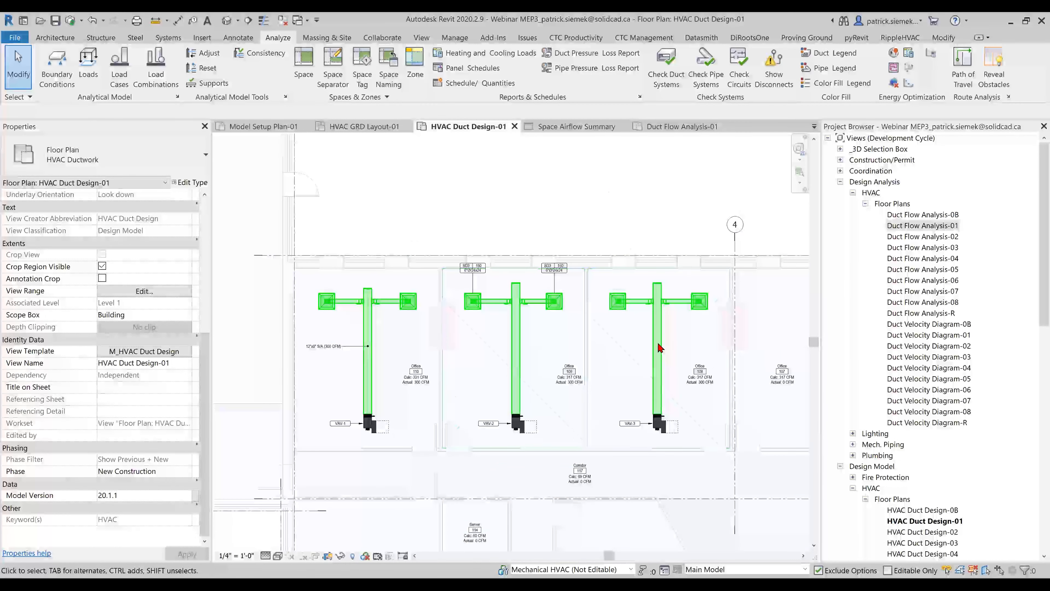
{"action": "scroll", "coordinate": [501, 370], "scroll_direction": "up", "scroll_amount": 1}
{"action": "left_click", "coordinate": [841, 181]}
{"action": "left_click", "coordinate": [872, 193]}
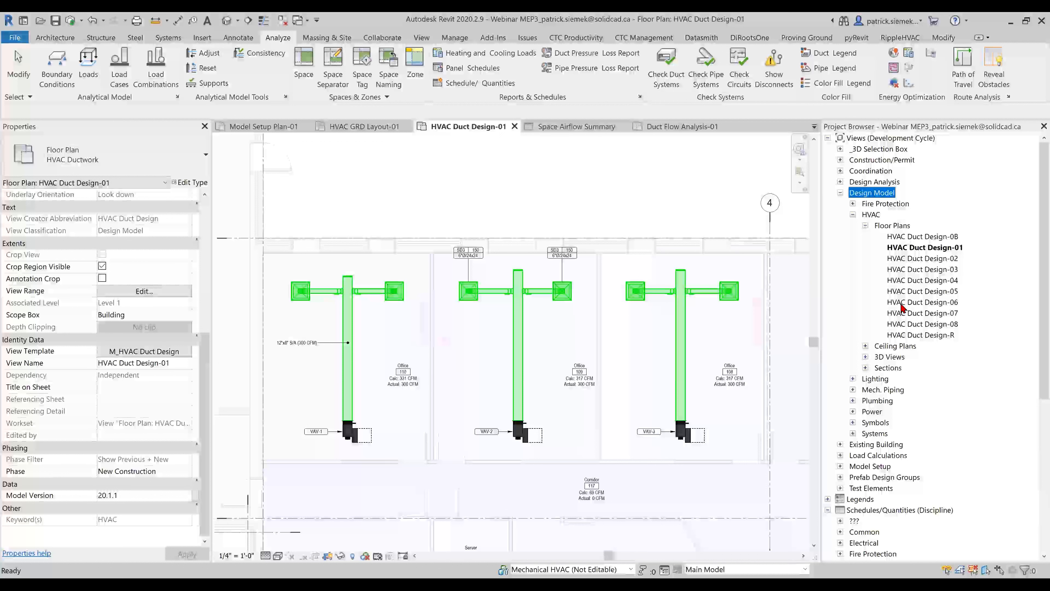
{"action": "left_click", "coordinate": [840, 193]}
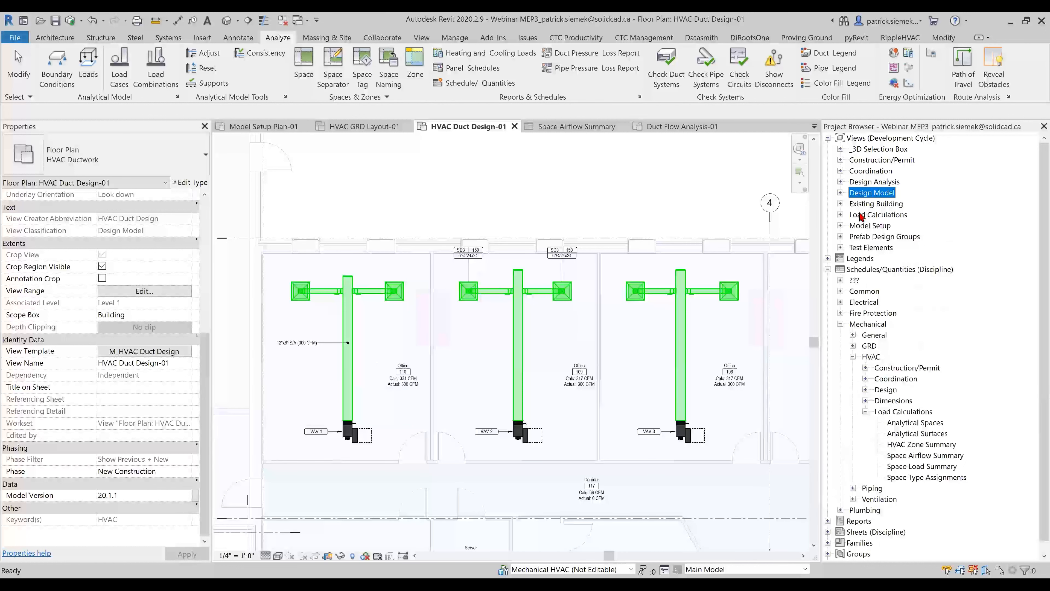
{"action": "left_click", "coordinate": [870, 219]}
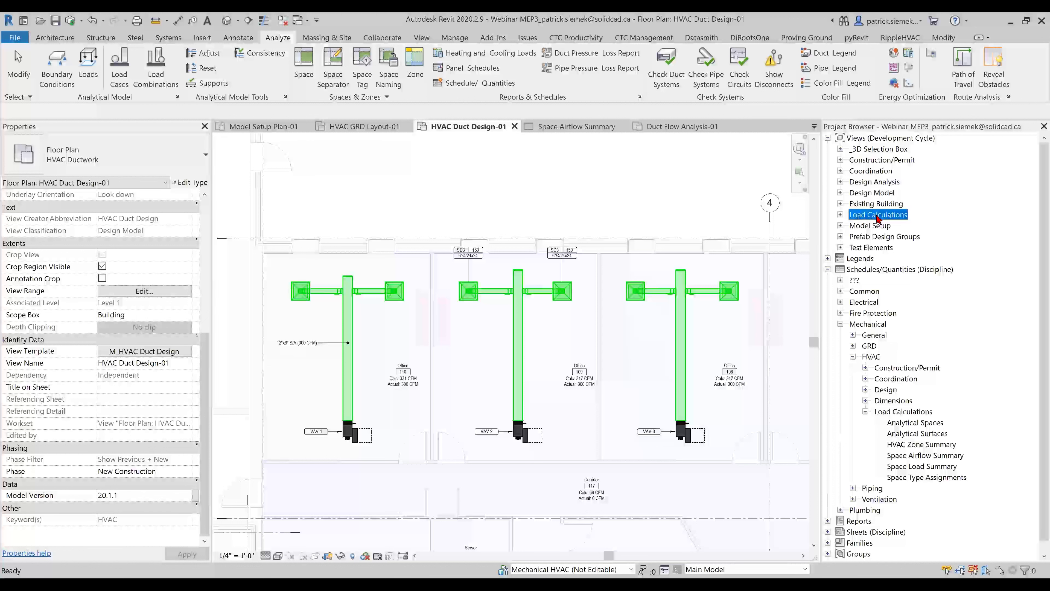
{"action": "left_click", "coordinate": [883, 186]}
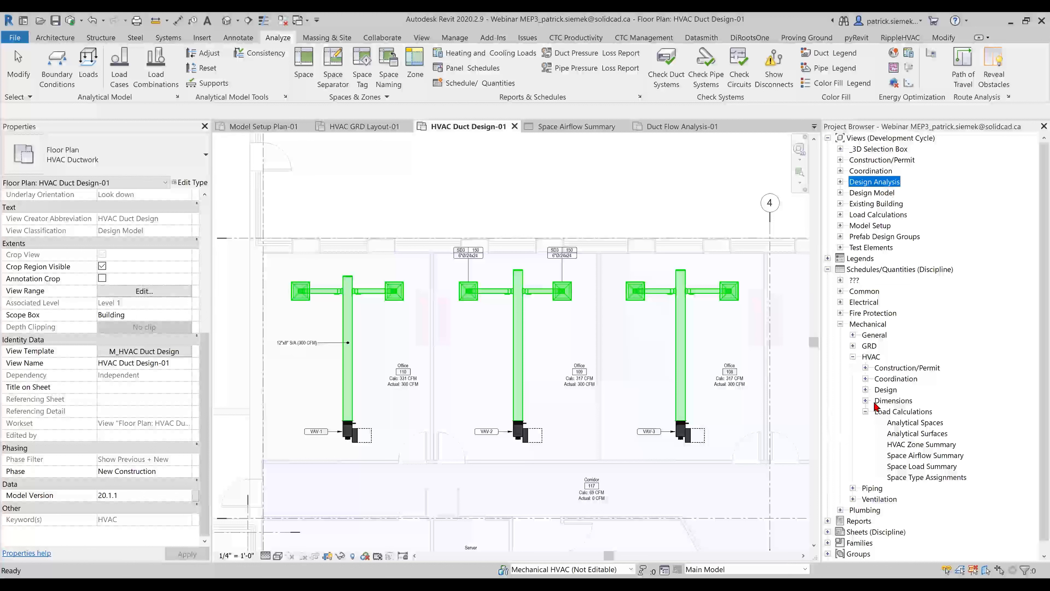
Open the Heating Airflow Design schedule from the mechanical HVAC design schedules and examine the VAV units' airflow columns
{"action": "scroll", "coordinate": [885, 403], "scroll_direction": "down", "scroll_amount": 1}
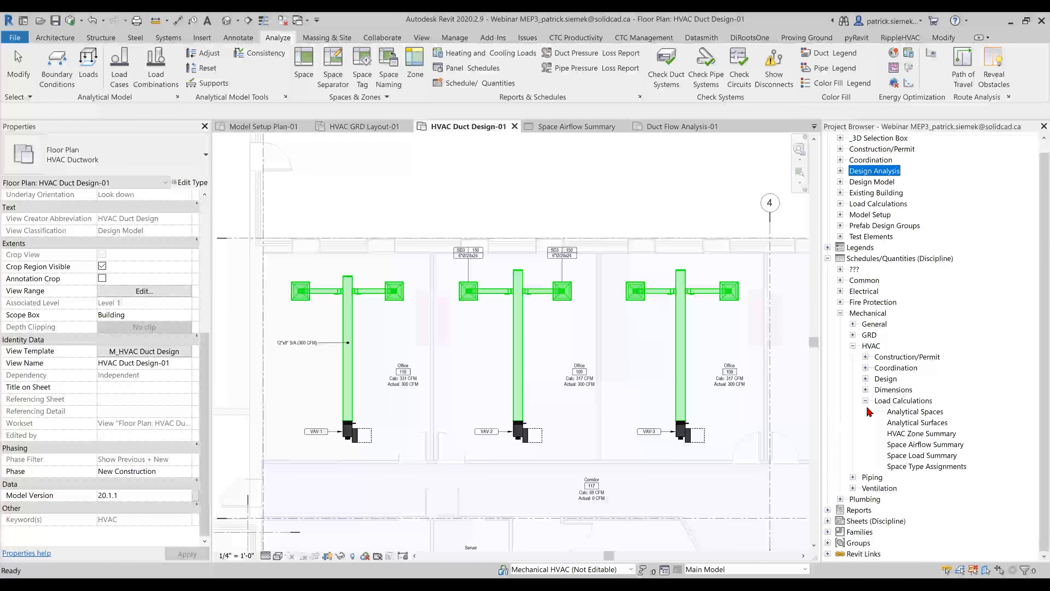
{"action": "left_click", "coordinate": [865, 401]}
{"action": "left_click", "coordinate": [866, 389]}
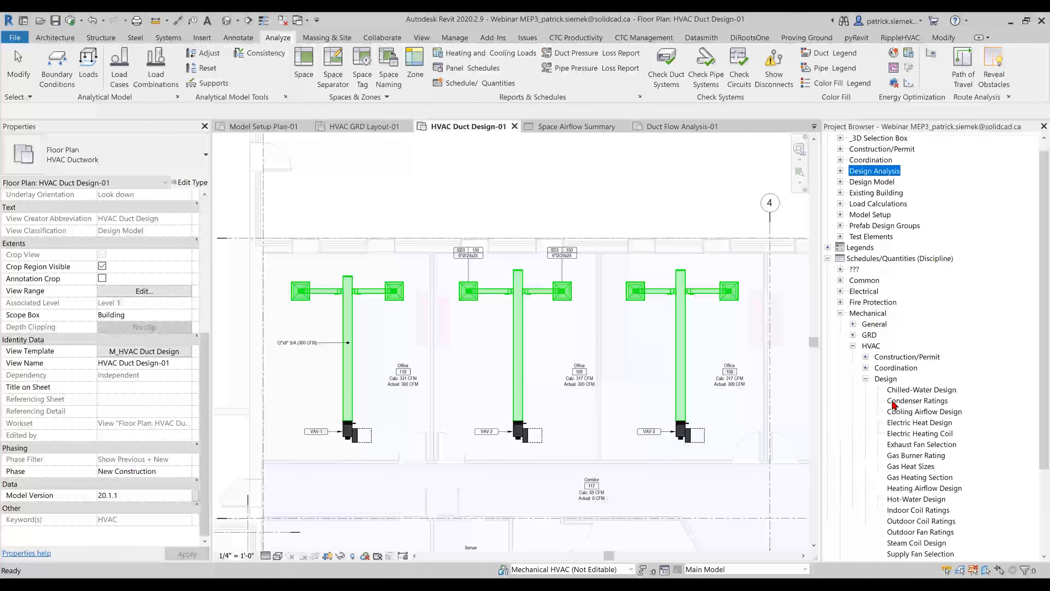
{"action": "scroll", "coordinate": [910, 404], "scroll_direction": "down", "scroll_amount": 2}
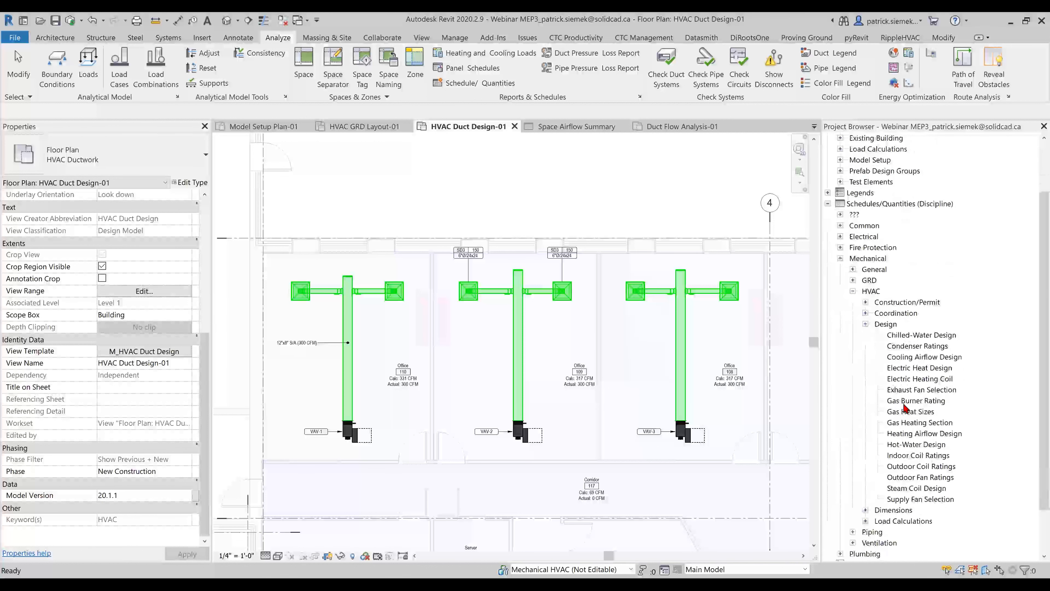
{"action": "left_click", "coordinate": [919, 435]}
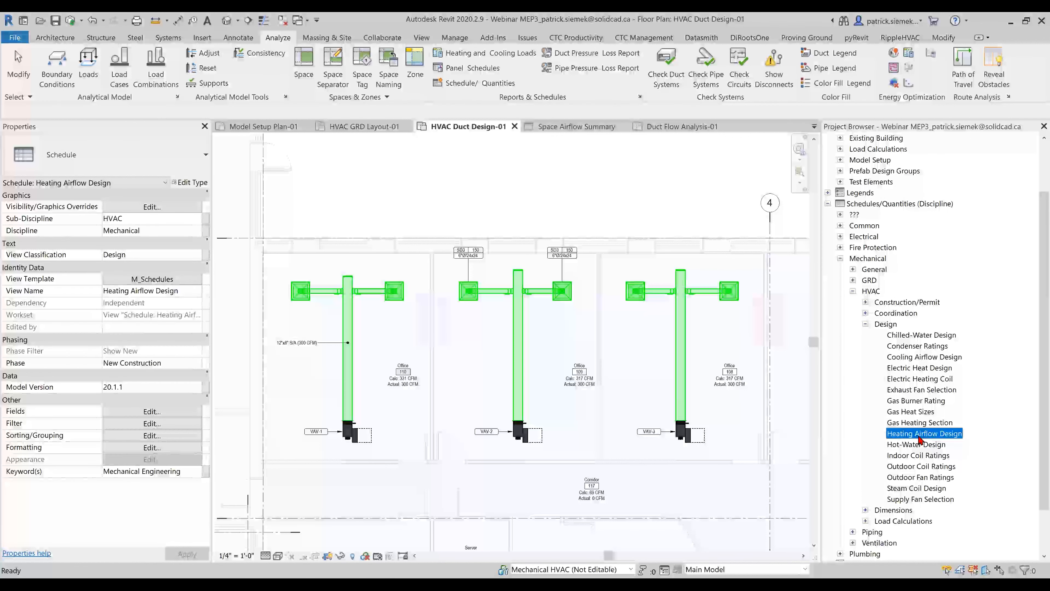
{"action": "double_click", "coordinate": [918, 435]}
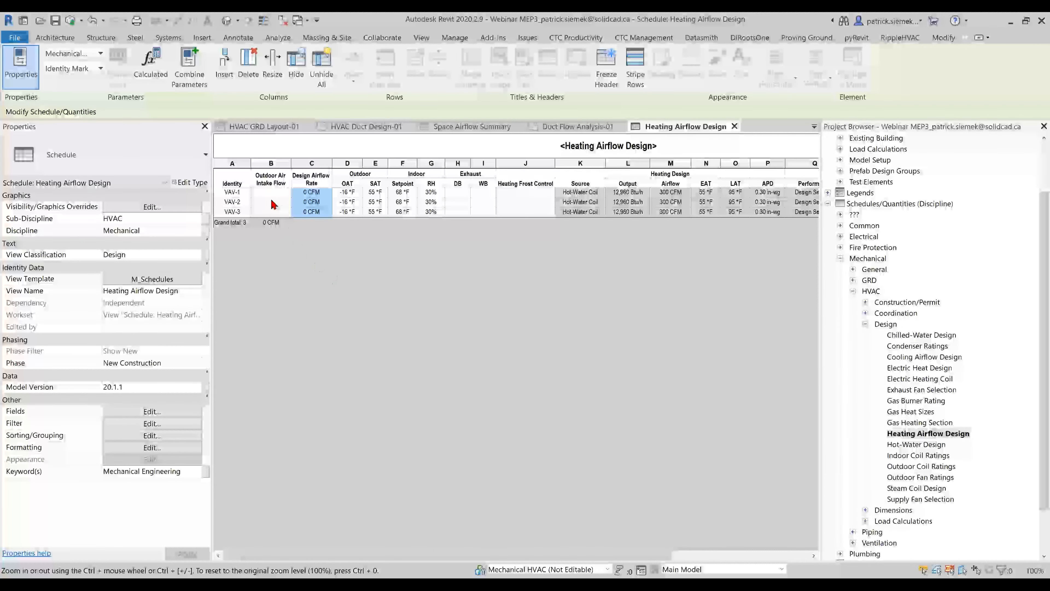
{"action": "scroll", "coordinate": [273, 207], "scroll_direction": "up", "scroll_amount": 2, "text": "ctrl"}
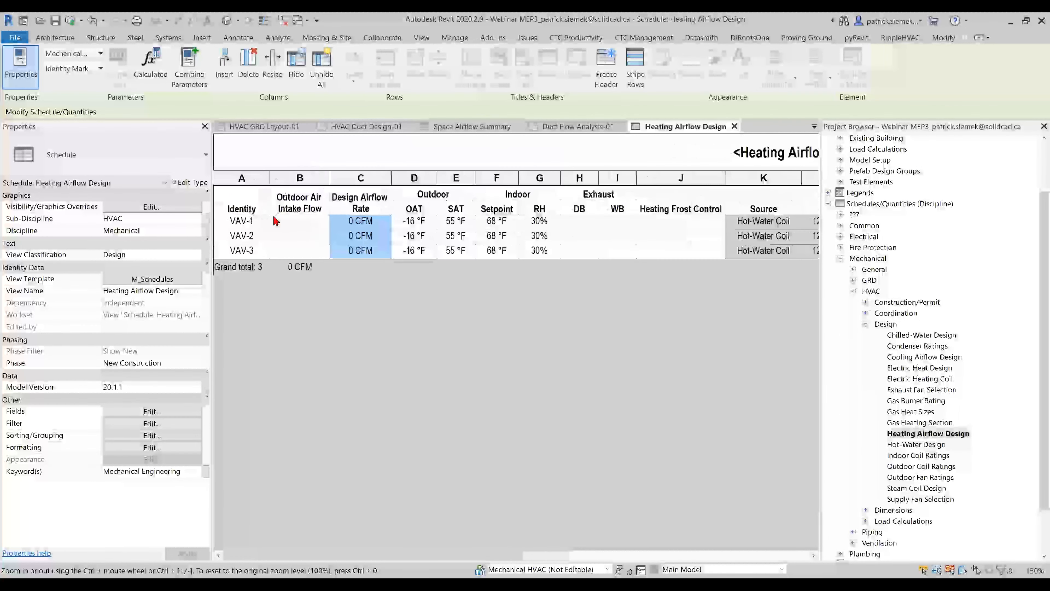
{"action": "scroll", "coordinate": [275, 221], "scroll_direction": "down", "scroll_amount": 1, "text": "ctrl"}
{"action": "left_click_drag", "start_coordinate": [418, 555], "coordinate": [364, 545]}
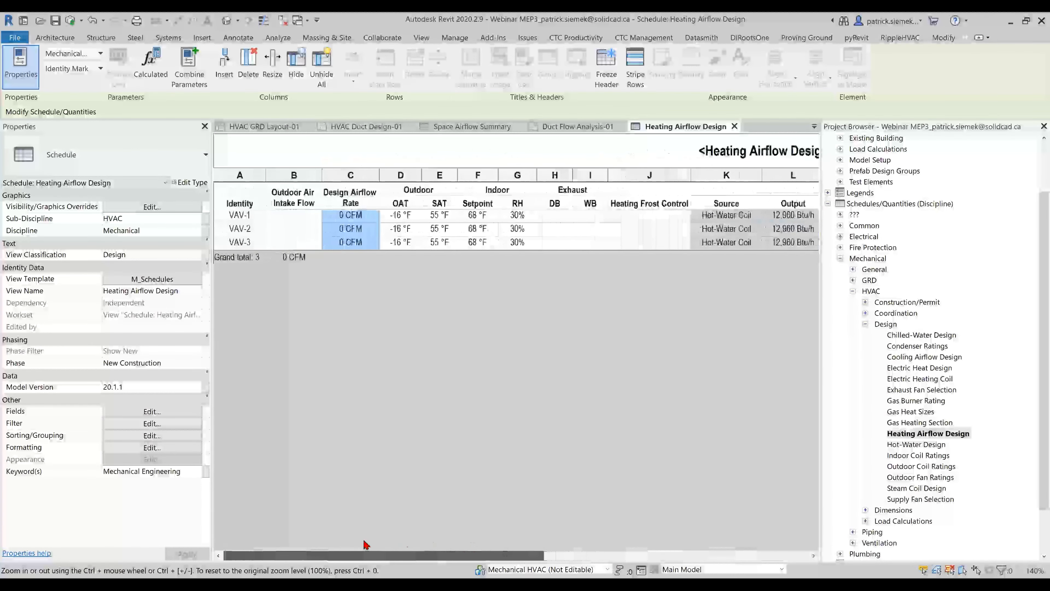
{"action": "left_click", "coordinate": [355, 225]}
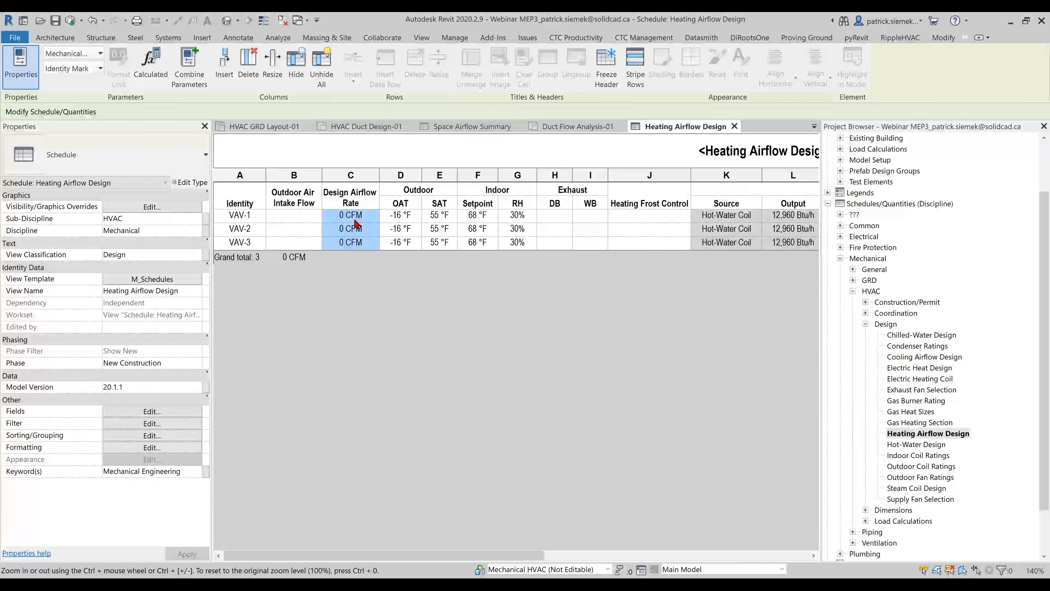
Examine the Variable Air Volume Terminal Unit Schedule among the HVAC Construction/Permit schedules, then close both open VAV schedules
{"action": "left_click", "coordinate": [886, 325]}
{"action": "left_click", "coordinate": [865, 324]}
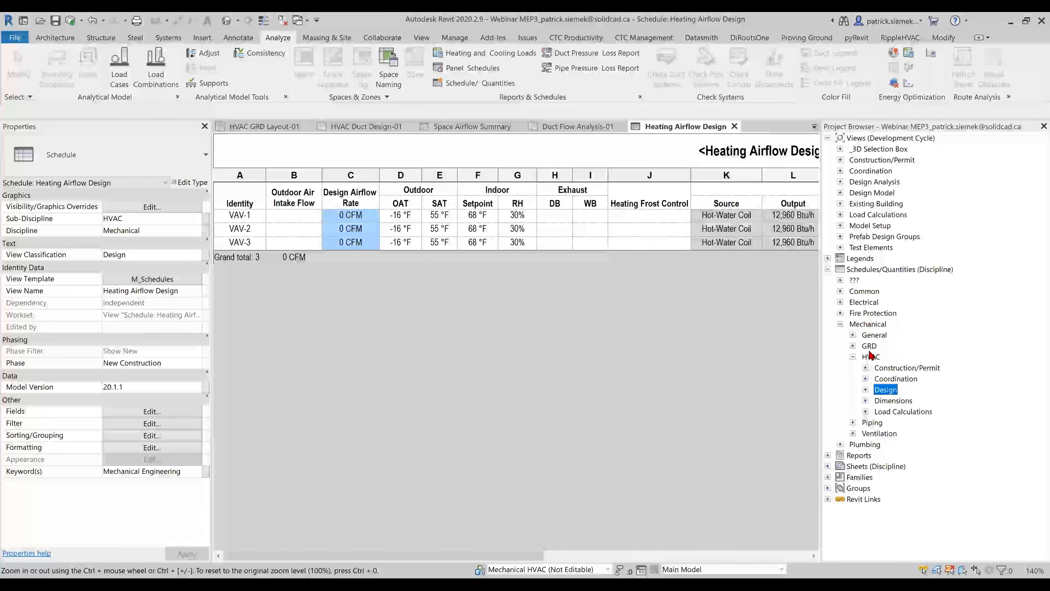
{"action": "left_click", "coordinate": [865, 372]}
{"action": "scroll", "coordinate": [927, 410], "scroll_direction": "down", "scroll_amount": 2}
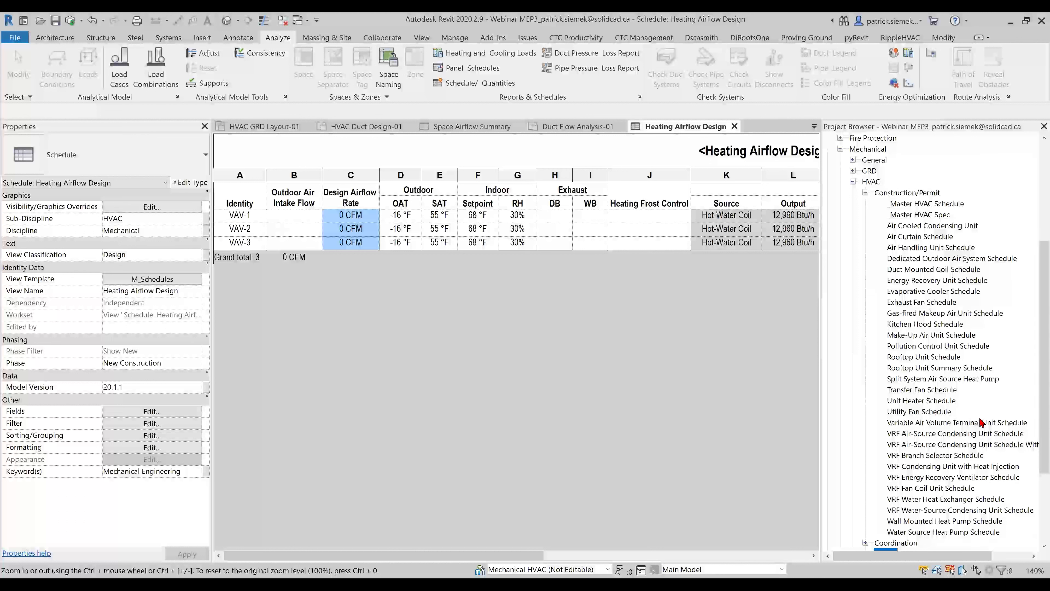
{"action": "left_click", "coordinate": [944, 423]}
{"action": "double_click", "coordinate": [944, 423]}
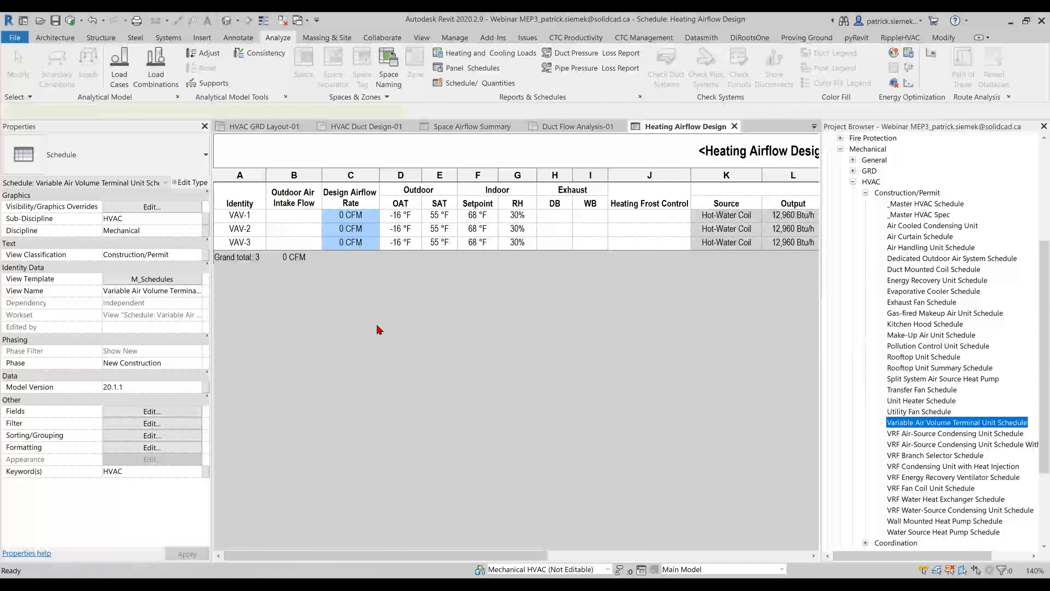
{"action": "scroll", "coordinate": [304, 232], "scroll_direction": "up", "scroll_amount": 4, "text": "ctrl"}
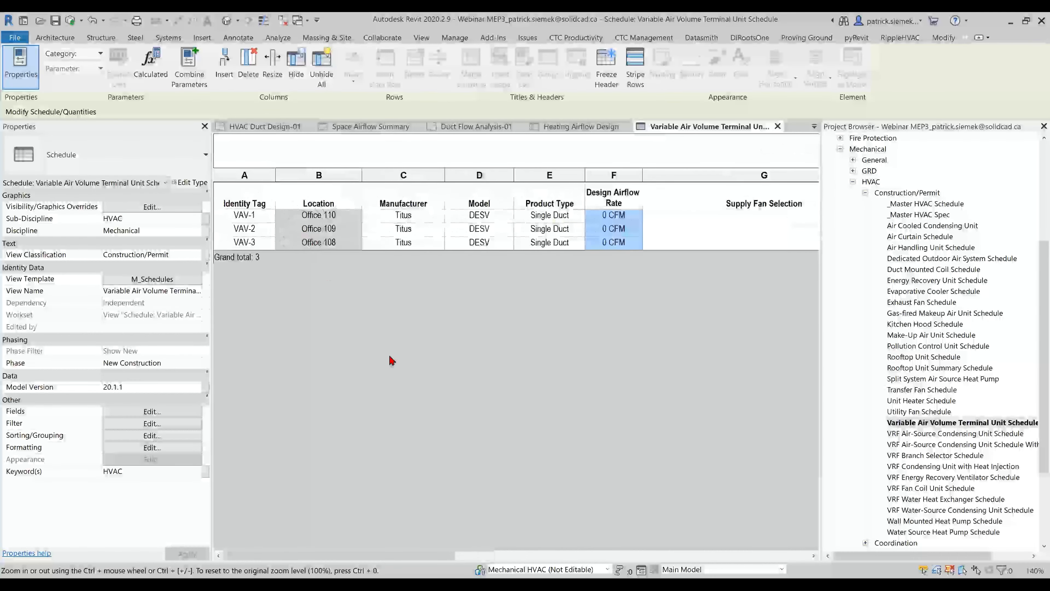
{"action": "left_click_drag", "start_coordinate": [373, 555], "coordinate": [396, 559]}
{"action": "left_click", "coordinate": [778, 126]}
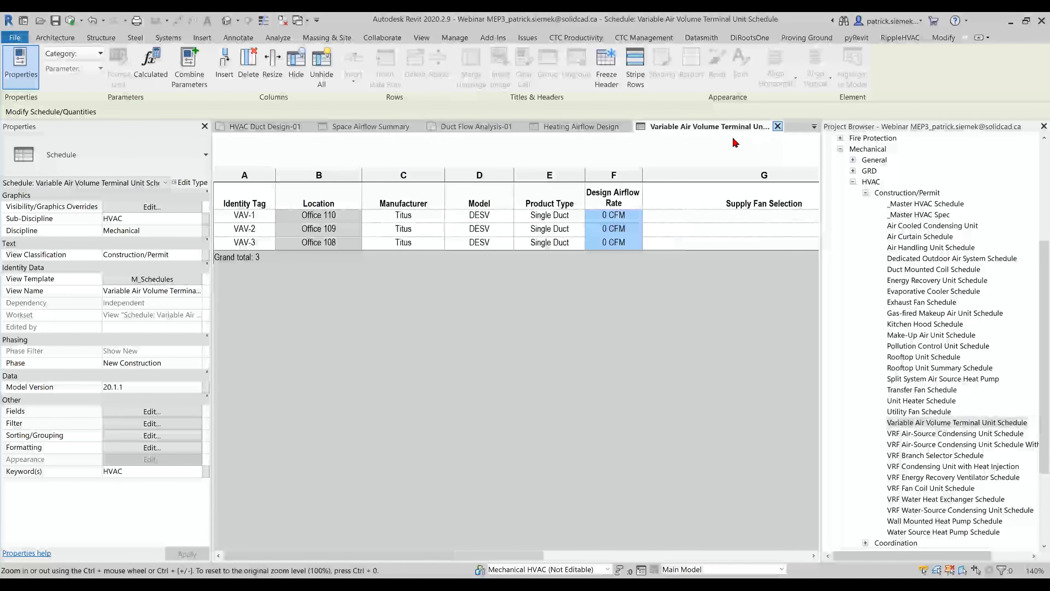
{"action": "left_click", "coordinate": [735, 126]}
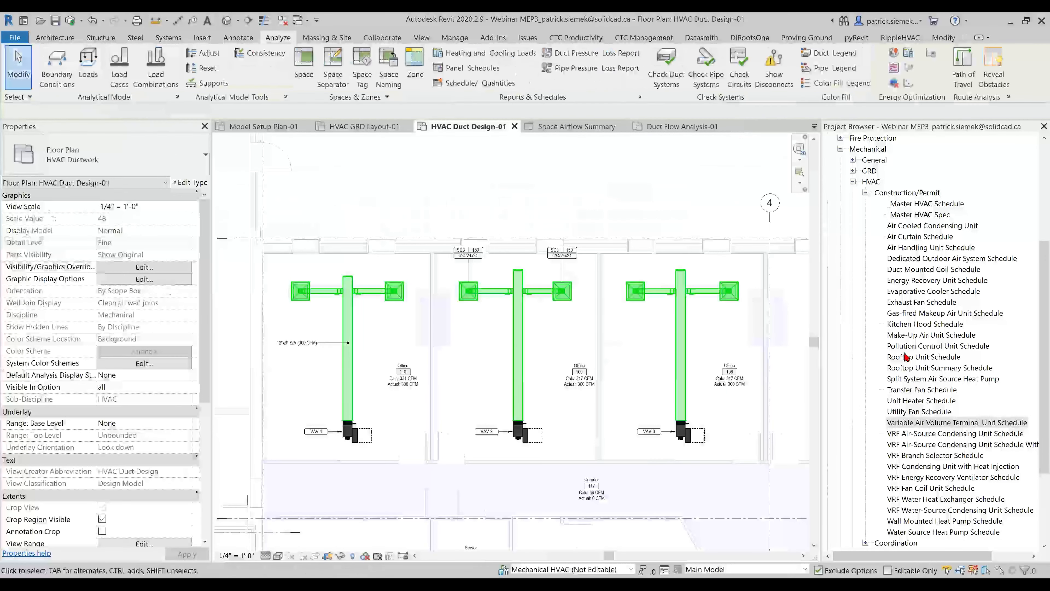
Open the Grilles, Registers, Diffusers schedule from the GRD Construction/Permit schedules and examine its diffuser data
{"action": "left_click", "coordinate": [865, 193]}
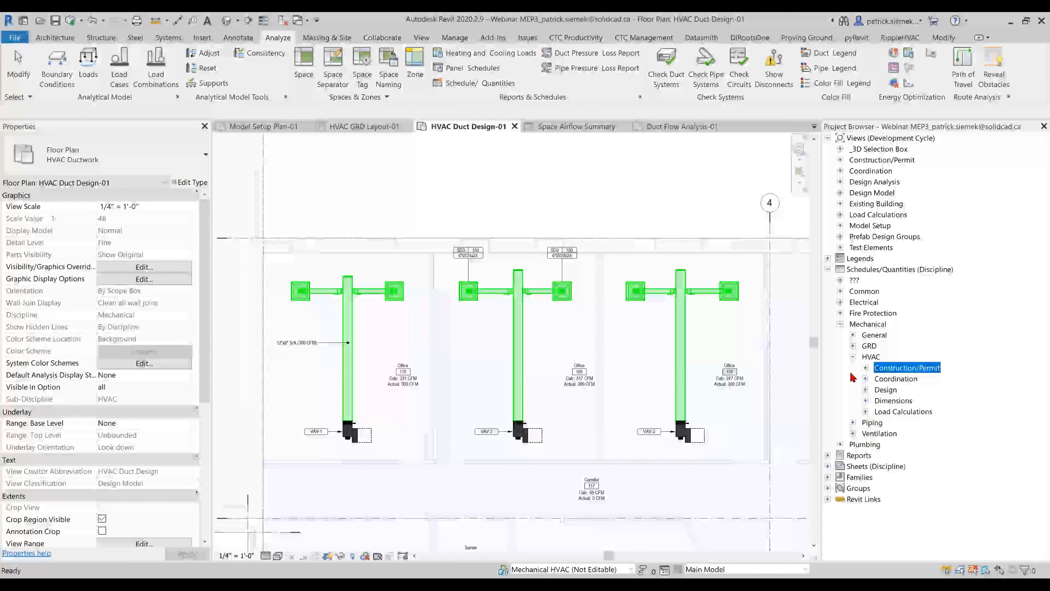
{"action": "left_click", "coordinate": [853, 357]}
{"action": "left_click", "coordinate": [853, 346]}
{"action": "left_click", "coordinate": [865, 357]}
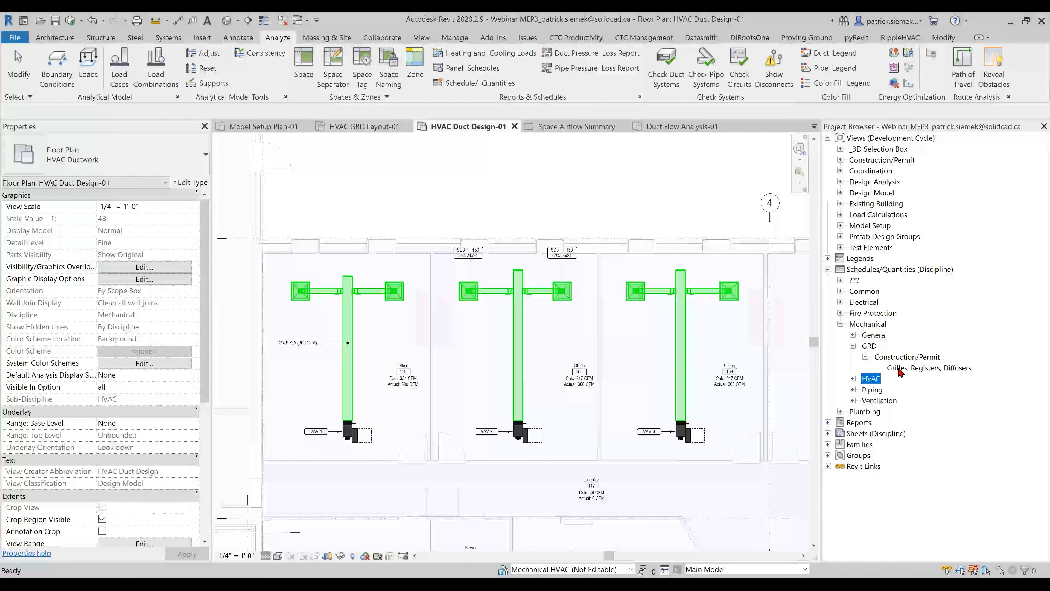
{"action": "left_click", "coordinate": [901, 367]}
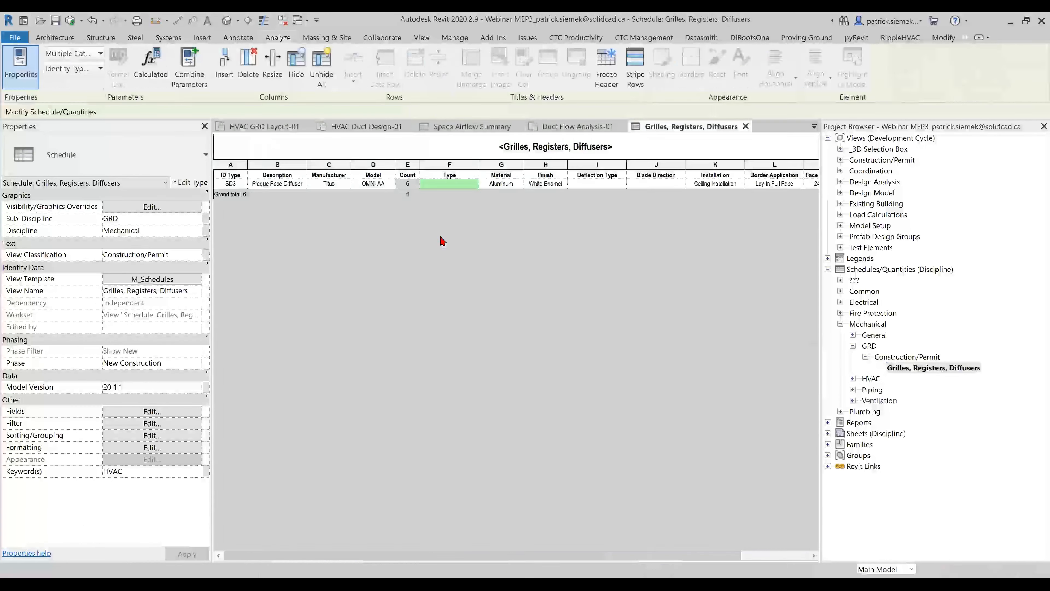
{"action": "scroll", "coordinate": [348, 344], "scroll_direction": "up", "scroll_amount": 3, "text": "ctrl"}
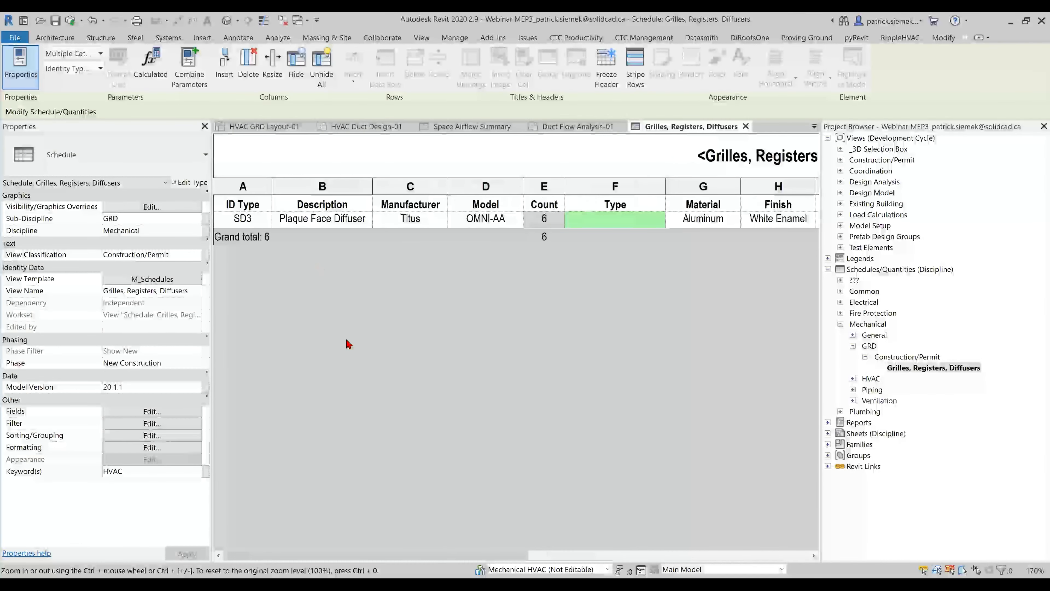
In the HVAC Duct Design-01 plan, copy Office 110's right-hand ceiling diffuser twice in a column below the original
{"action": "left_click", "coordinate": [391, 127]}
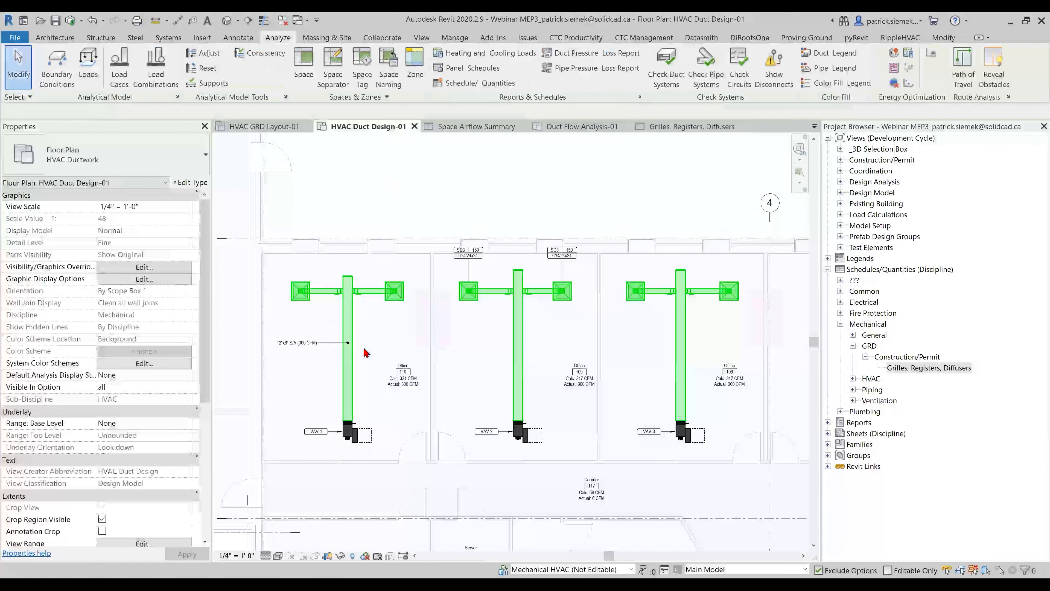
{"action": "scroll", "coordinate": [365, 352], "scroll_direction": "up", "scroll_amount": 3}
{"action": "left_click", "coordinate": [443, 276]}
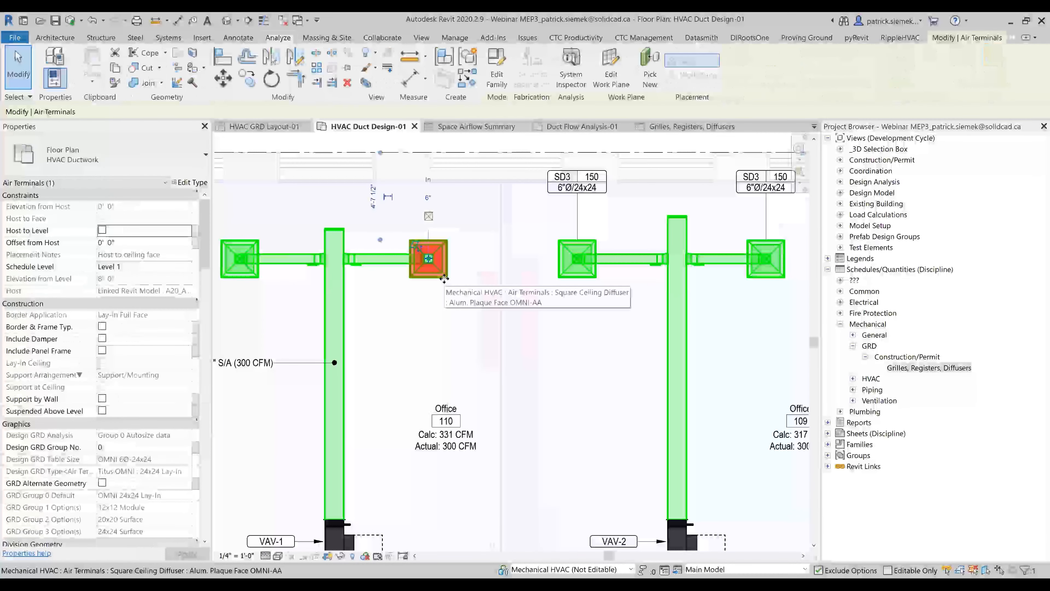
{"action": "left_click_drag", "start_coordinate": [441, 348], "coordinate": [444, 413], "text": "ctrl"}
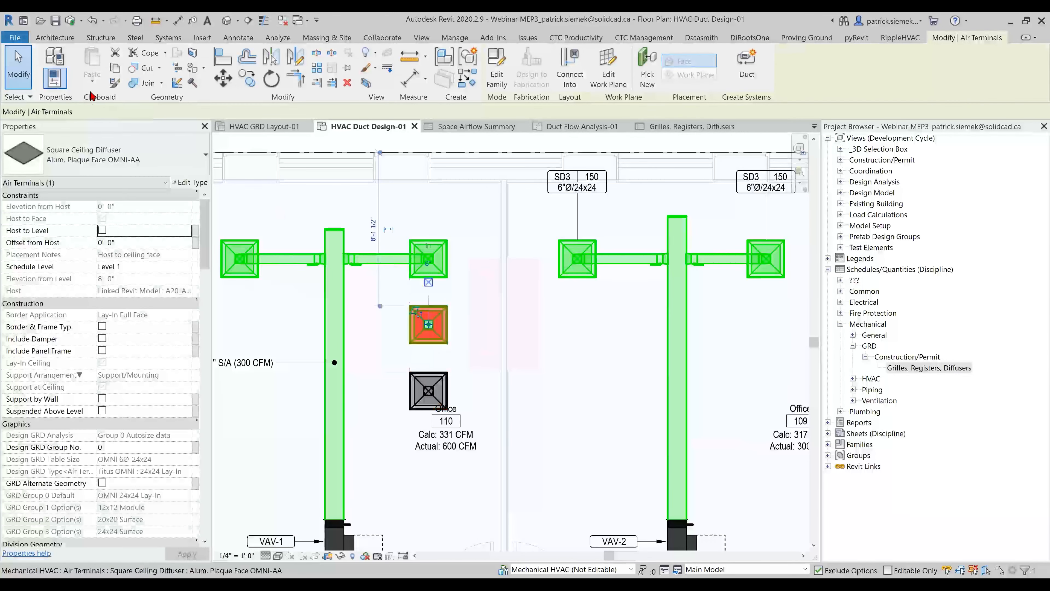
Change the upper copied diffuser in Office 110 to the Linear Slot Diffuser type Flowbar FL-10
{"action": "left_click", "coordinate": [142, 159]}
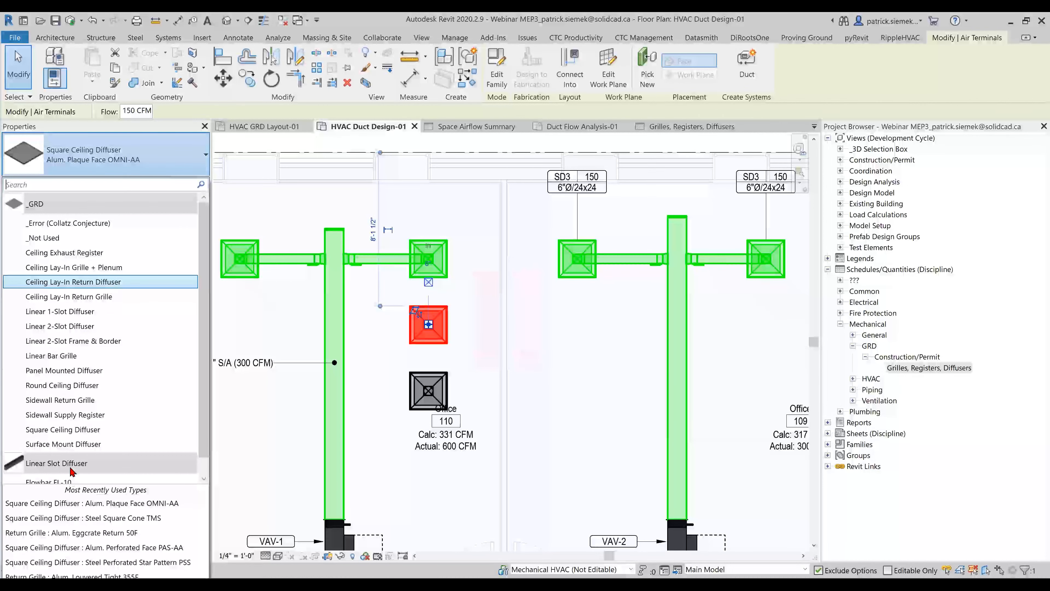
{"action": "left_click", "coordinate": [448, 391]}
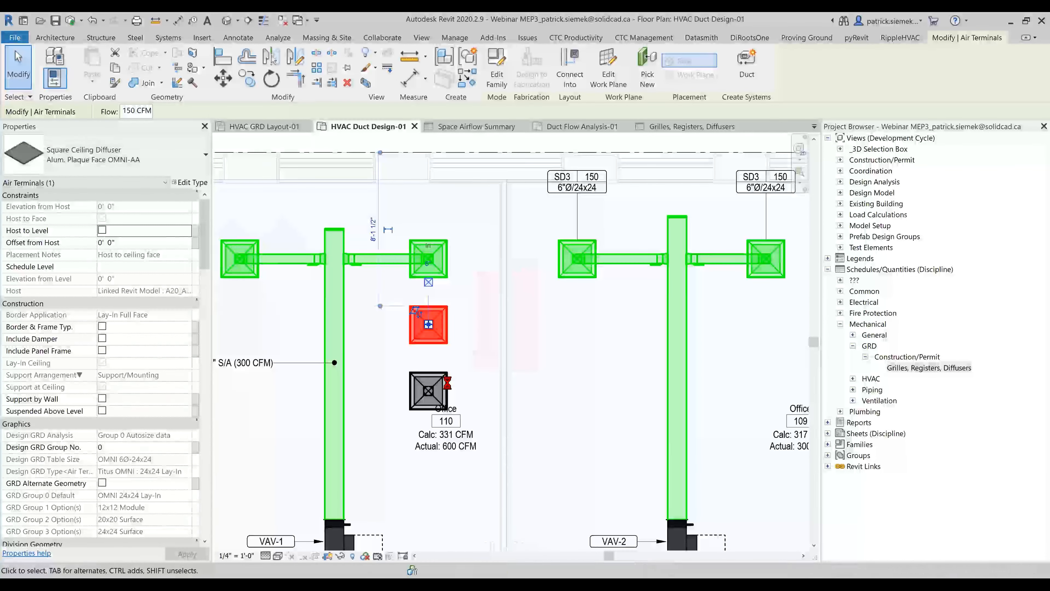
{"action": "left_click", "coordinate": [450, 389]}
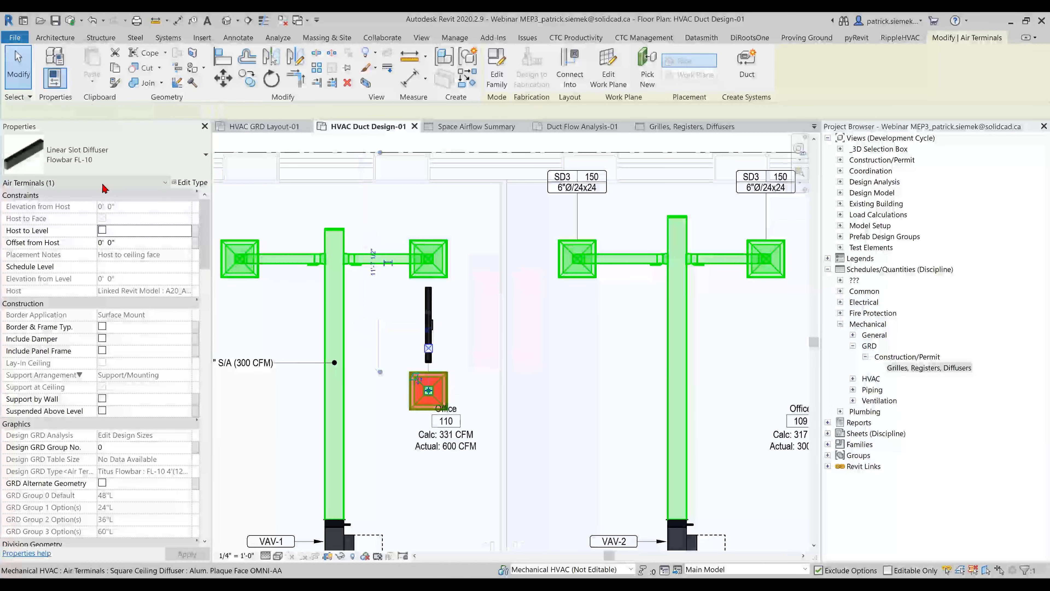
Change the lower copied diffuser in Office 110 to the Round Ceiling Diffuser type Adjustable 3-Cone TMR
{"action": "left_click", "coordinate": [99, 157]}
{"action": "type", "text": "round"}
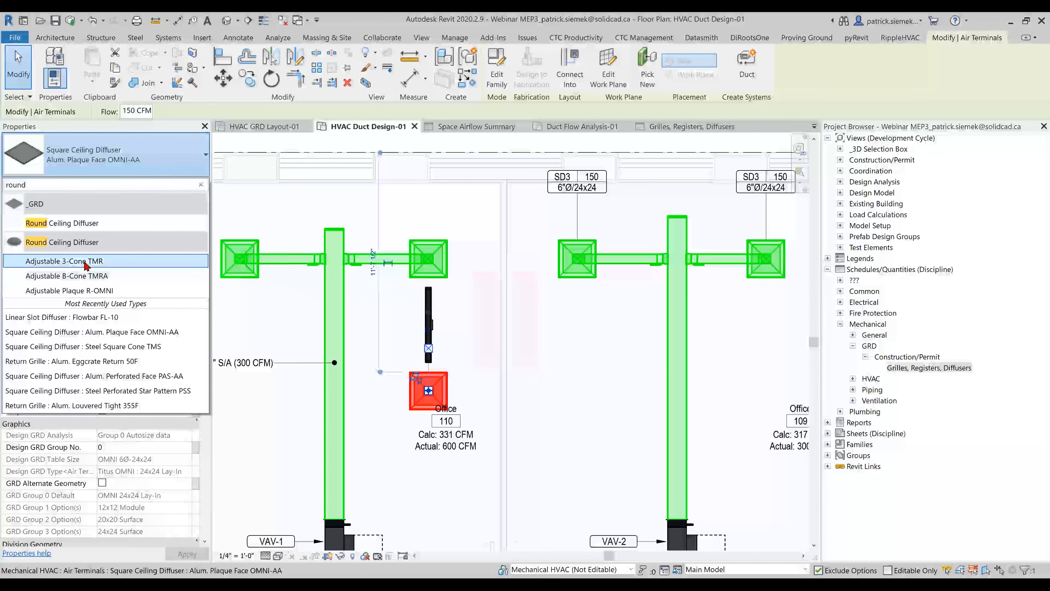
{"action": "left_click", "coordinate": [85, 262]}
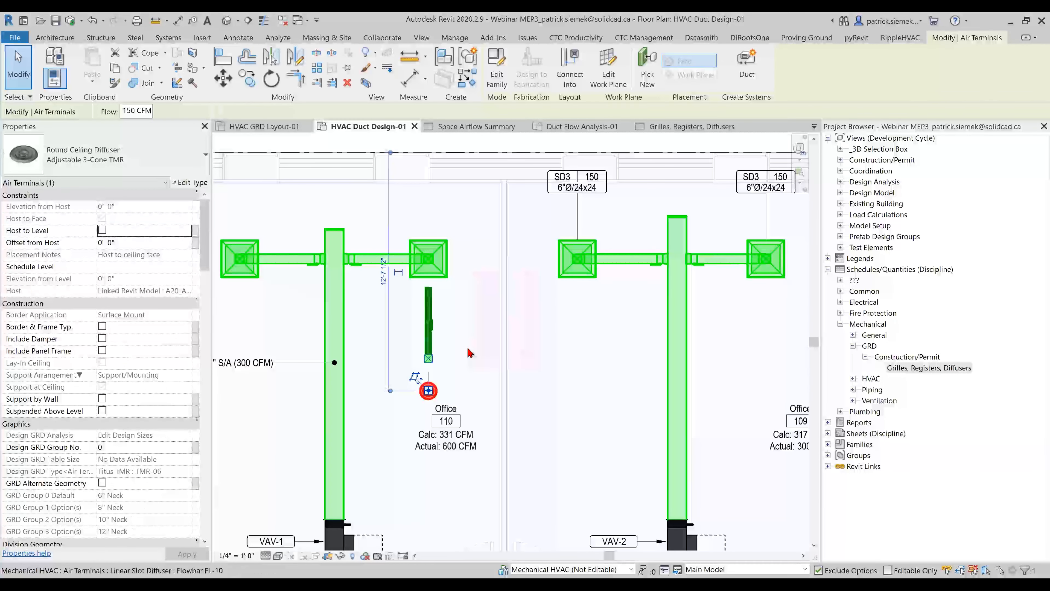
{"action": "key", "text": "Escape"}
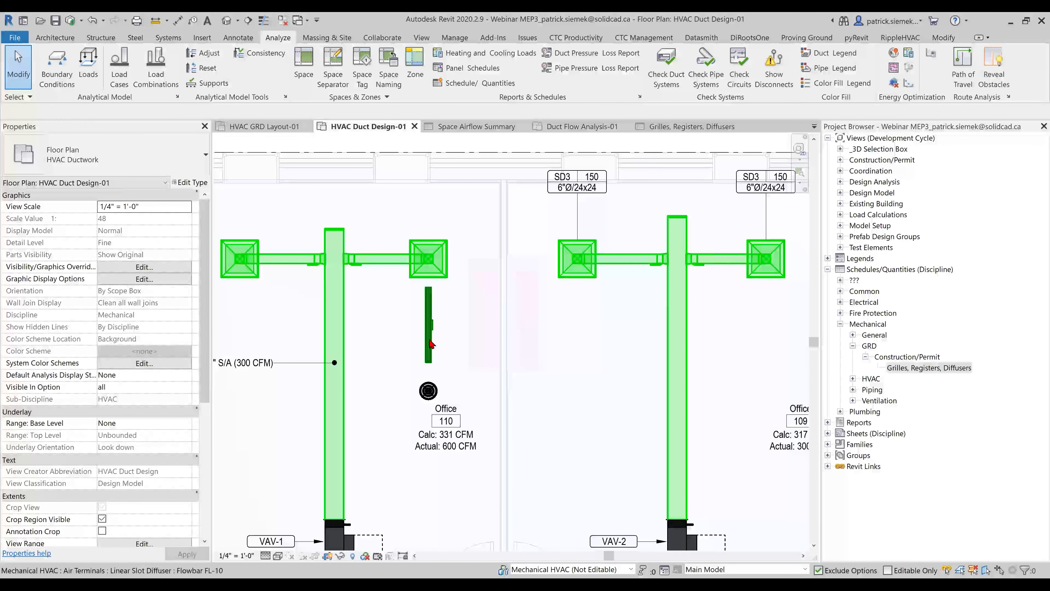
Examine the added linear and round diffusers in the Grilles, Registers, Diffusers schedule, then return to the HVAC Duct Design-01 plan
{"action": "left_click", "coordinate": [693, 128]}
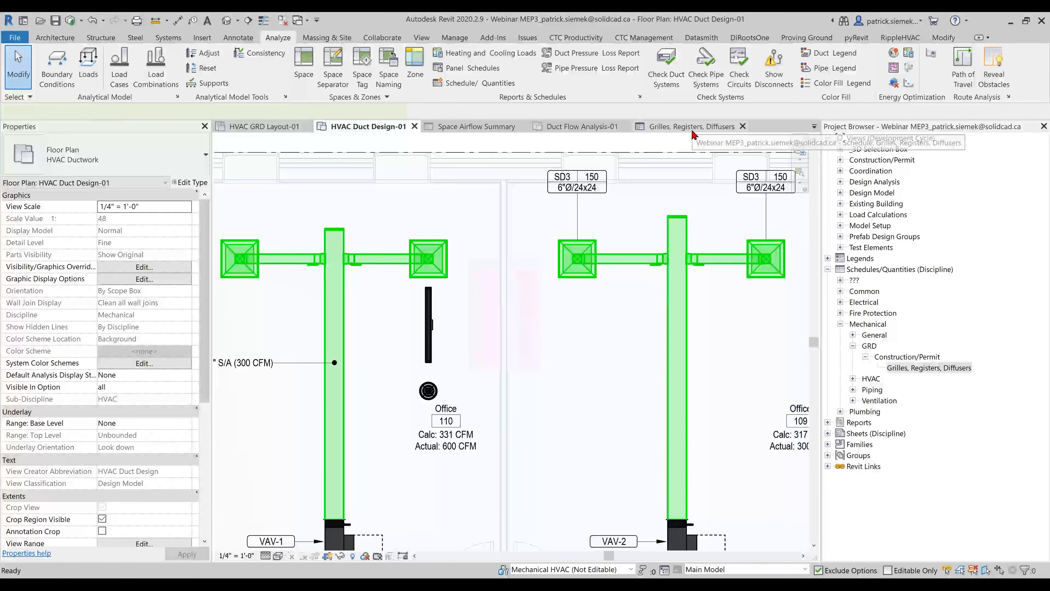
{"action": "scroll", "coordinate": [393, 339], "scroll_direction": "down", "scroll_amount": 2, "text": "ctrl"}
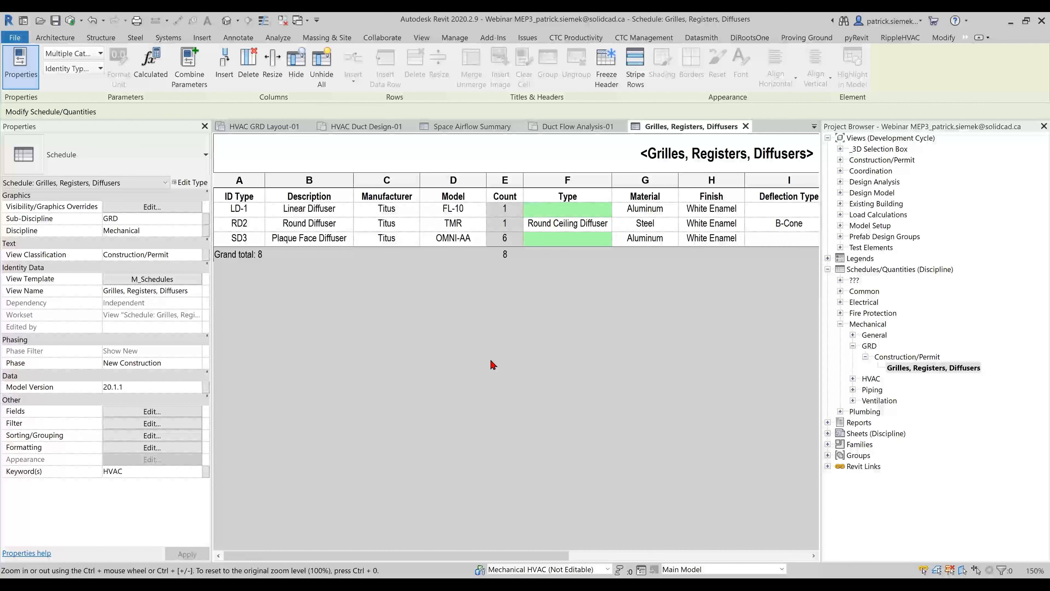
{"action": "left_click", "coordinate": [399, 209]}
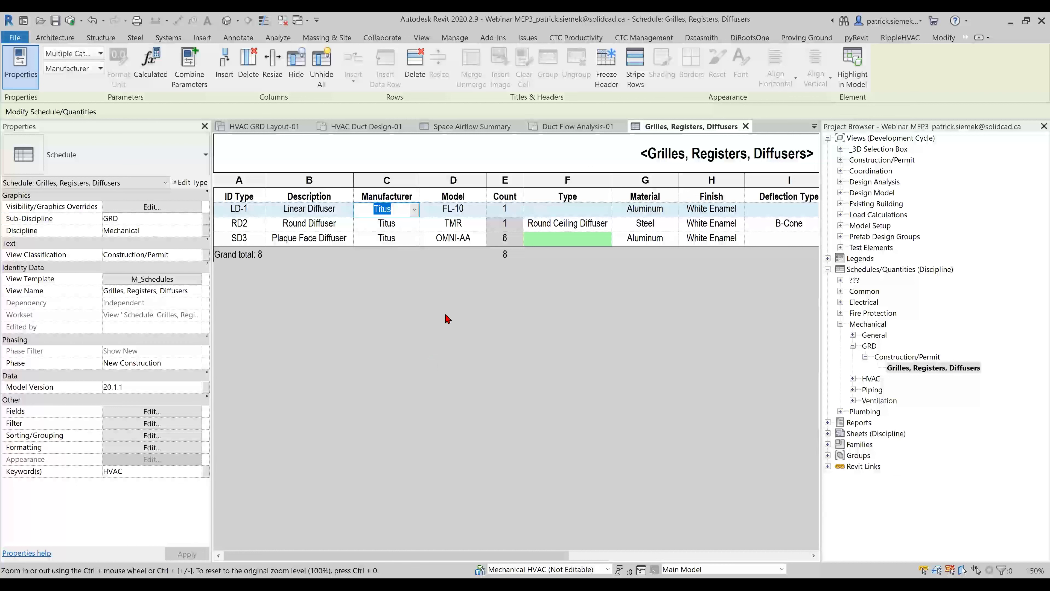
{"action": "left_click", "coordinate": [384, 126]}
{"action": "scroll", "coordinate": [410, 370], "scroll_direction": "down", "scroll_amount": 3}
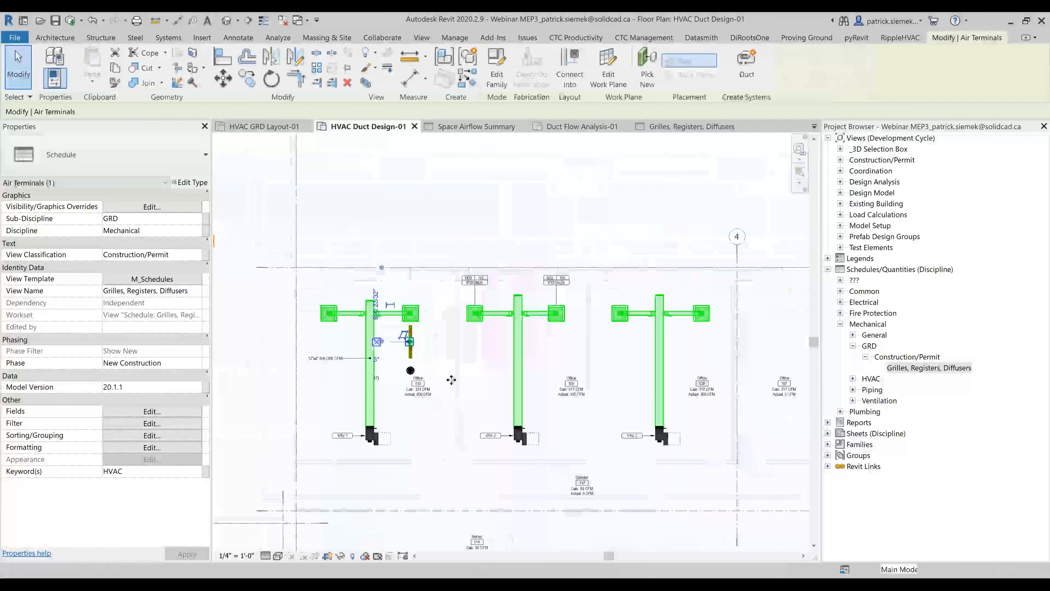
{"action": "scroll", "coordinate": [450, 382], "scroll_direction": "up", "scroll_amount": 2}
{"action": "left_click", "coordinate": [449, 382]}
{"action": "scroll", "coordinate": [442, 374], "scroll_direction": "down", "scroll_amount": 2}
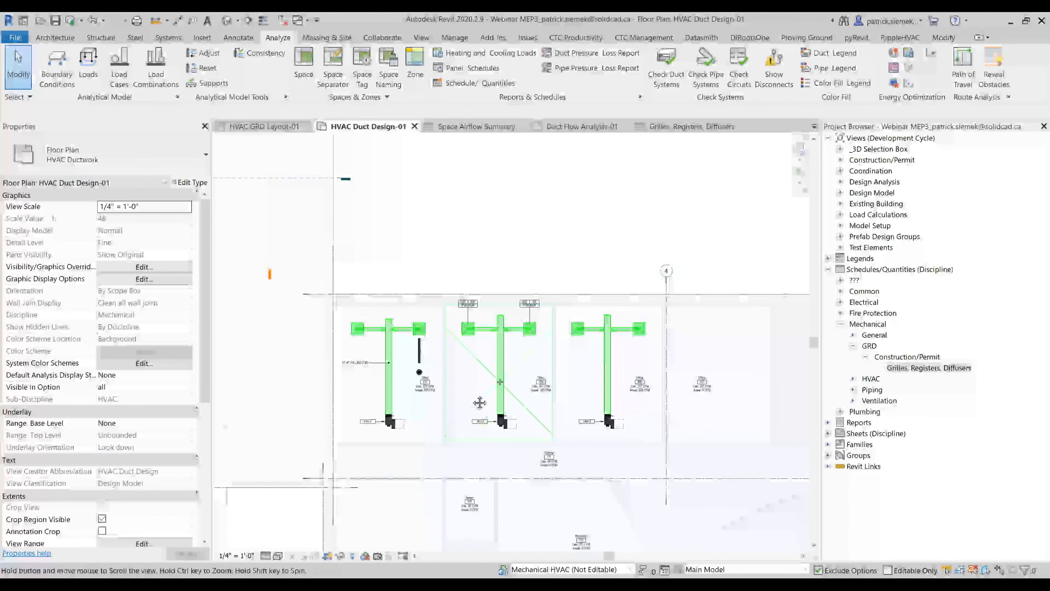
{"action": "scroll", "coordinate": [438, 365], "scroll_direction": "up", "scroll_amount": 1}
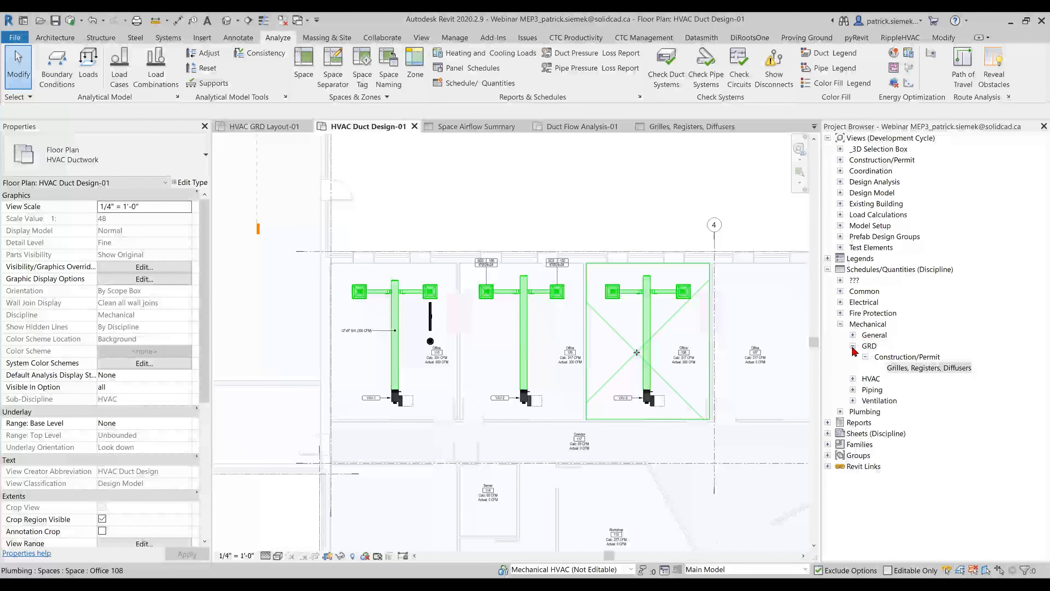
Open HVAC Floor Plan-01 from the Construction/Permit HVAC floor plans and close all other open views
{"action": "left_click", "coordinate": [841, 325]}
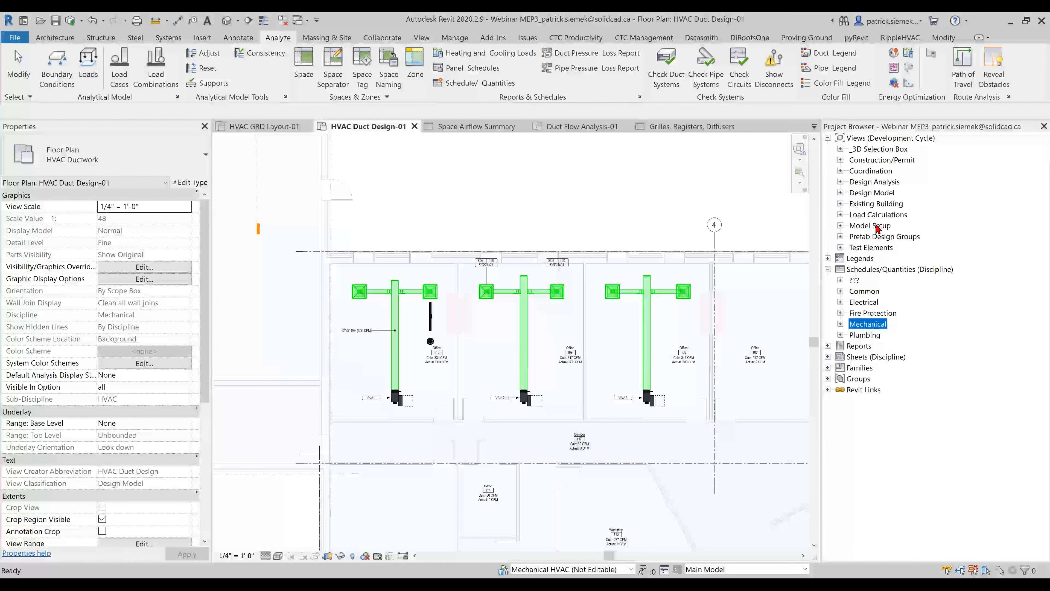
{"action": "left_click", "coordinate": [875, 215]}
{"action": "left_click", "coordinate": [875, 194]}
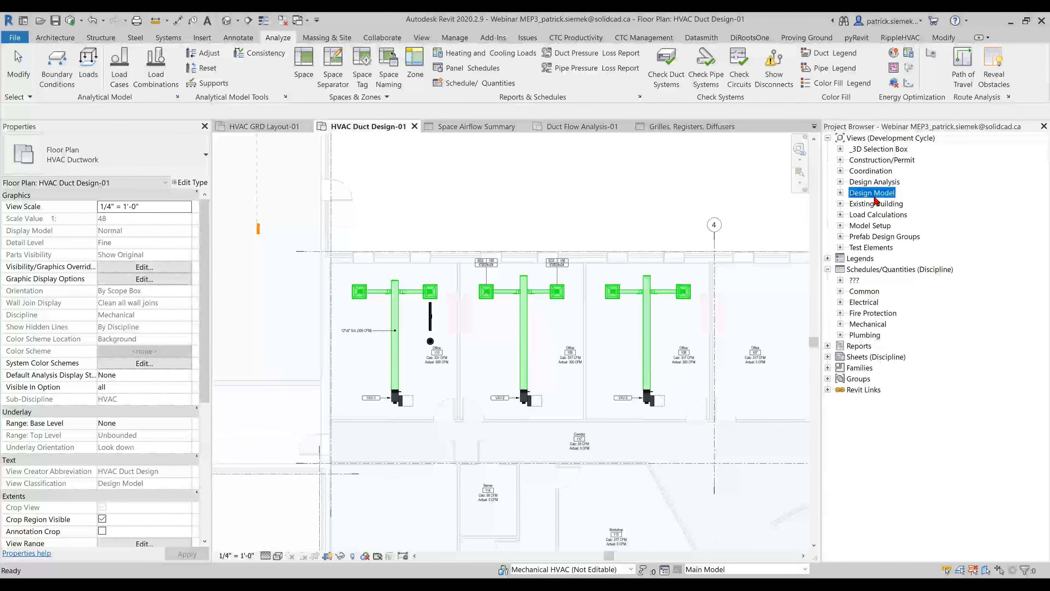
{"action": "left_click", "coordinate": [872, 160]}
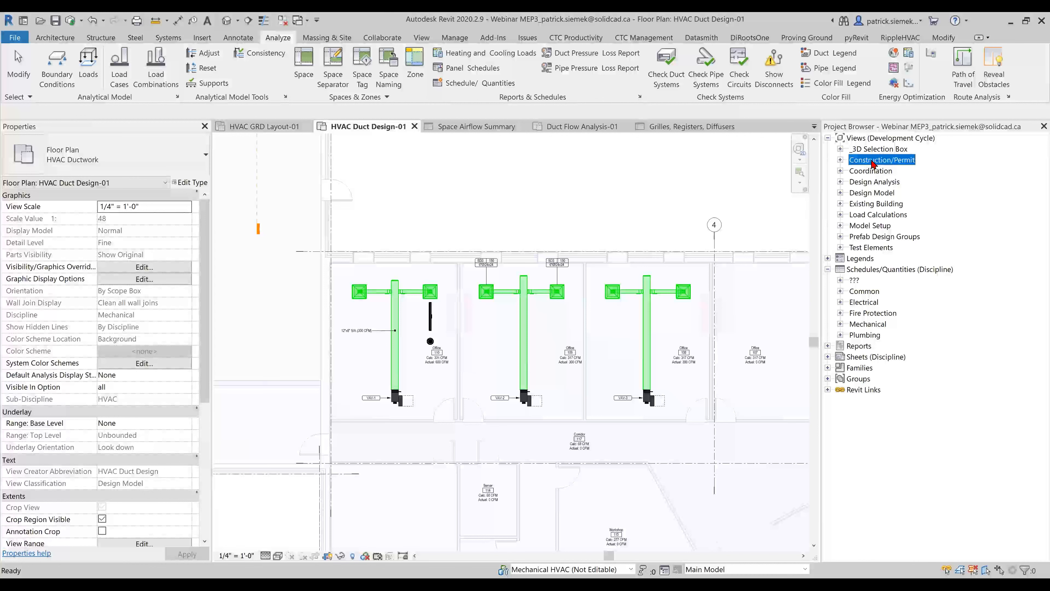
{"action": "left_click", "coordinate": [840, 160]}
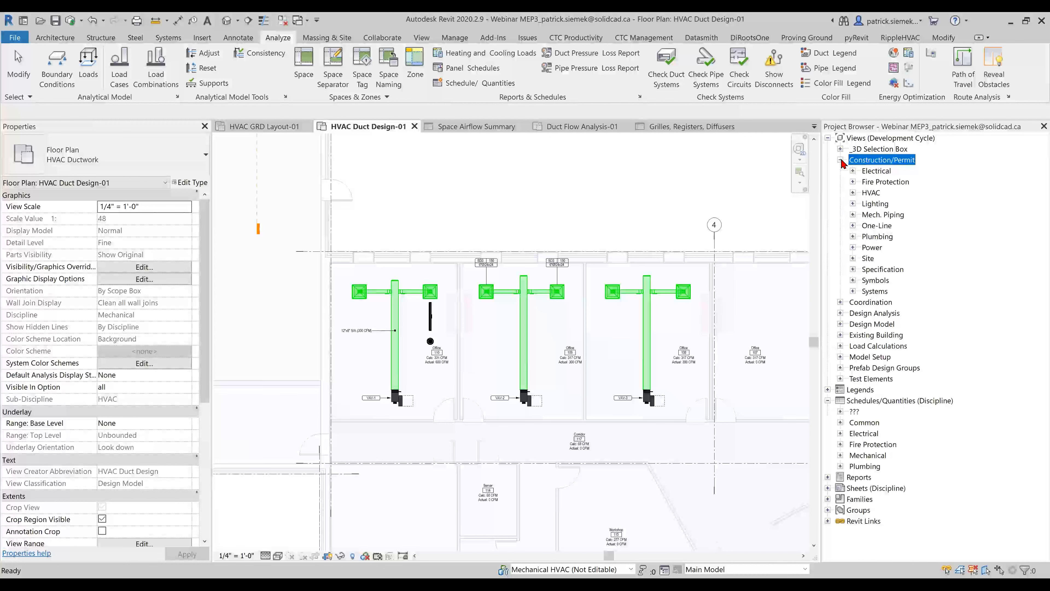
{"action": "left_click", "coordinate": [852, 193]}
{"action": "left_click", "coordinate": [866, 204]}
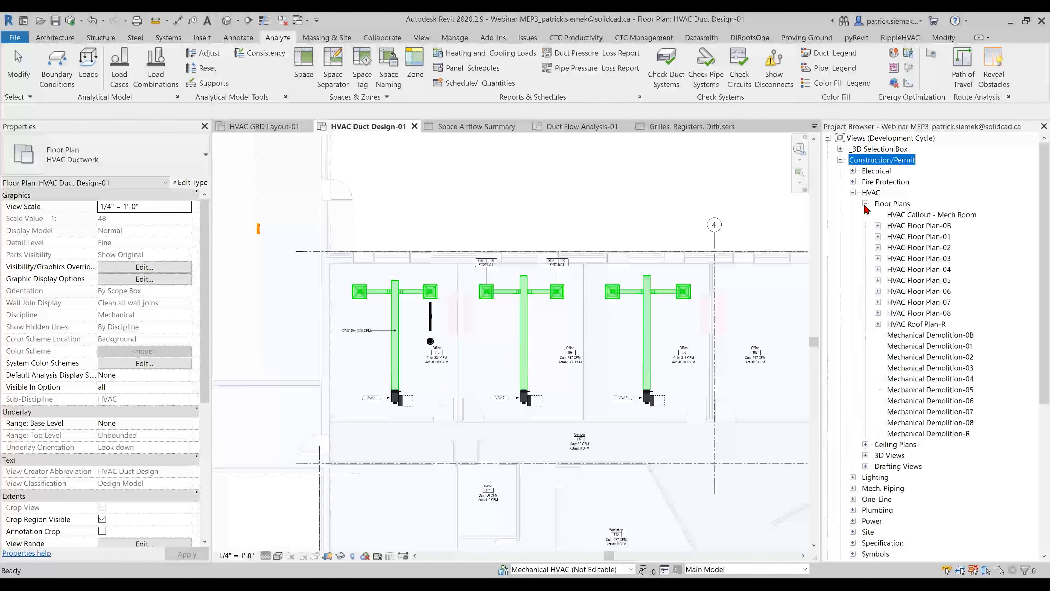
{"action": "double_click", "coordinate": [931, 238]}
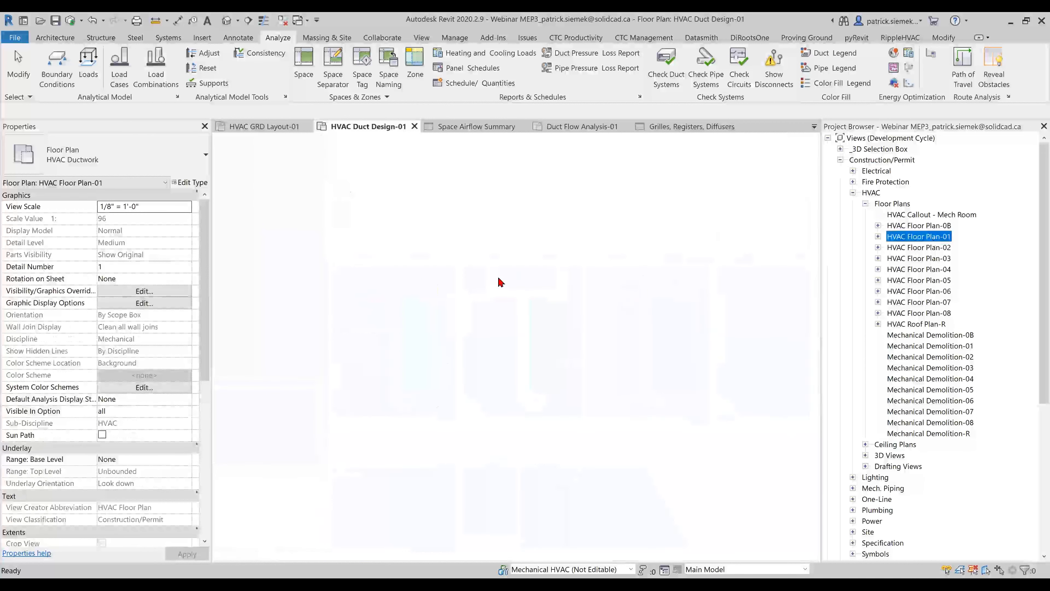
{"action": "left_click", "coordinate": [283, 20]}
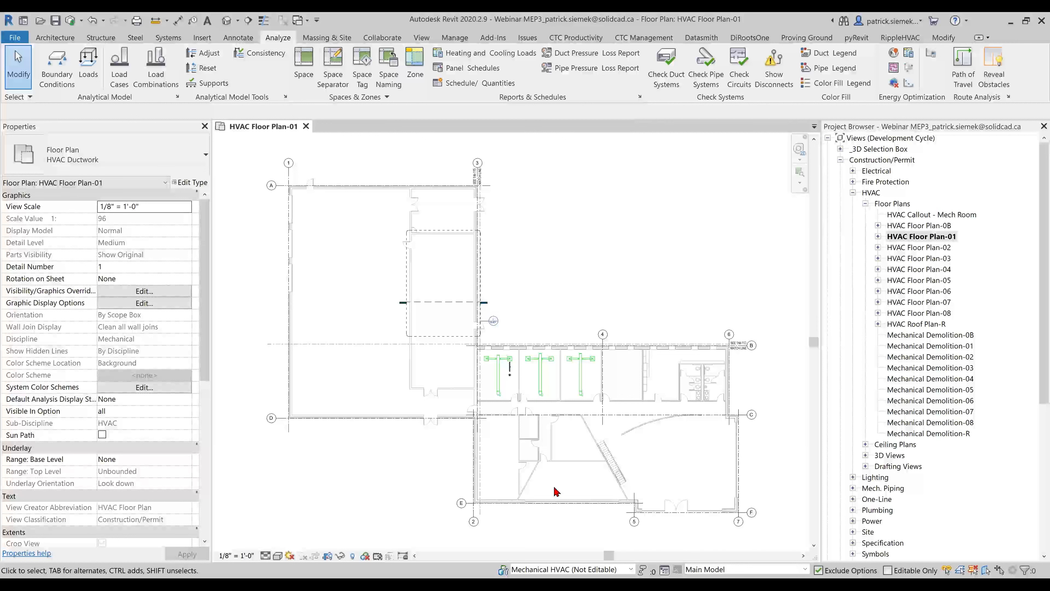
Delete the unconnected round diffuser and linear slot diffuser from the first office
{"action": "scroll", "coordinate": [511, 374], "scroll_direction": "up", "scroll_amount": 7}
{"action": "left_click", "coordinate": [547, 347]}
{"action": "key", "text": "Delete"}
{"action": "left_click", "coordinate": [546, 306]}
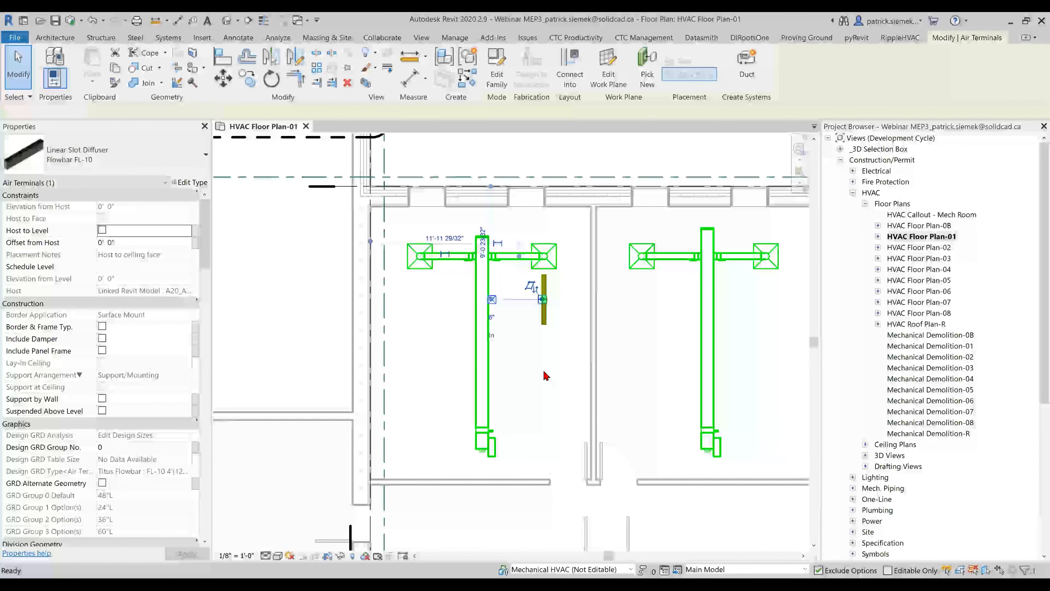
{"action": "key", "text": "Delete"}
Tag the first office's main supply duct and its VAV box with leaders
{"action": "middle_click_drag", "start_coordinate": [546, 374], "coordinate": [513, 382]}
{"action": "key", "text": "t"}
{"action": "key", "text": "g"}
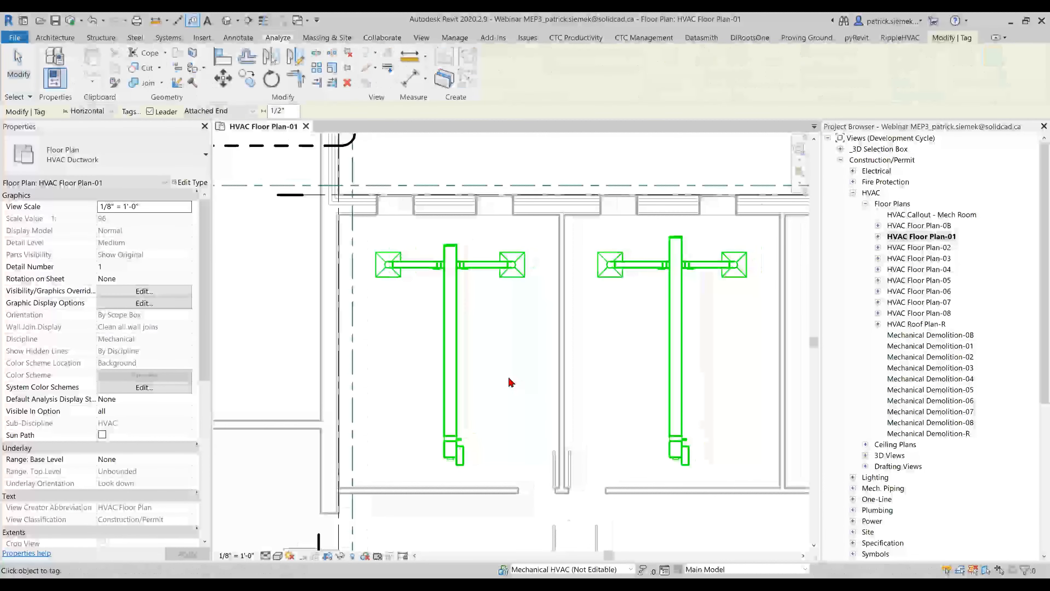
{"action": "left_click", "coordinate": [454, 343]}
{"action": "left_click", "coordinate": [441, 457]}
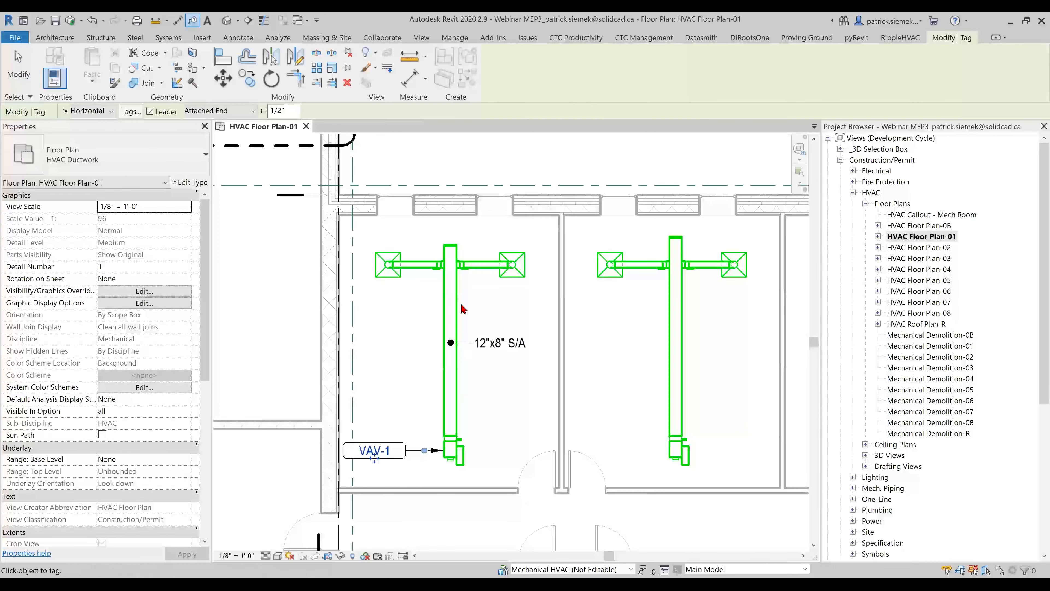
Tag the first office's left diffuser without a leader and position the tag above the diffuser
{"action": "left_click", "coordinate": [154, 110]}
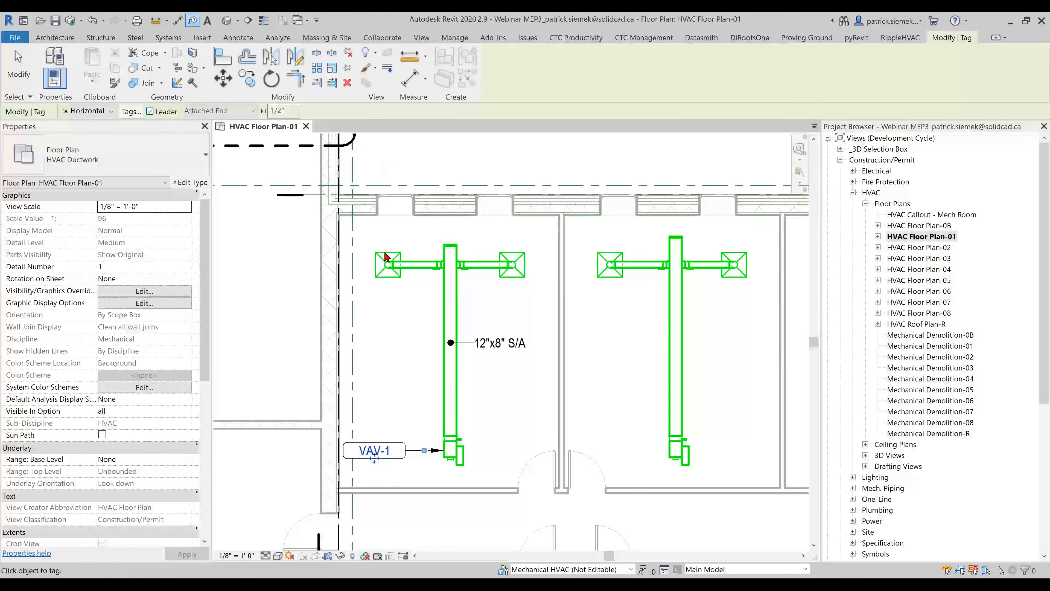
{"action": "left_click", "coordinate": [388, 259]}
{"action": "left_click_drag", "start_coordinate": [391, 262], "coordinate": [404, 219]}
{"action": "left_click", "coordinate": [422, 311]}
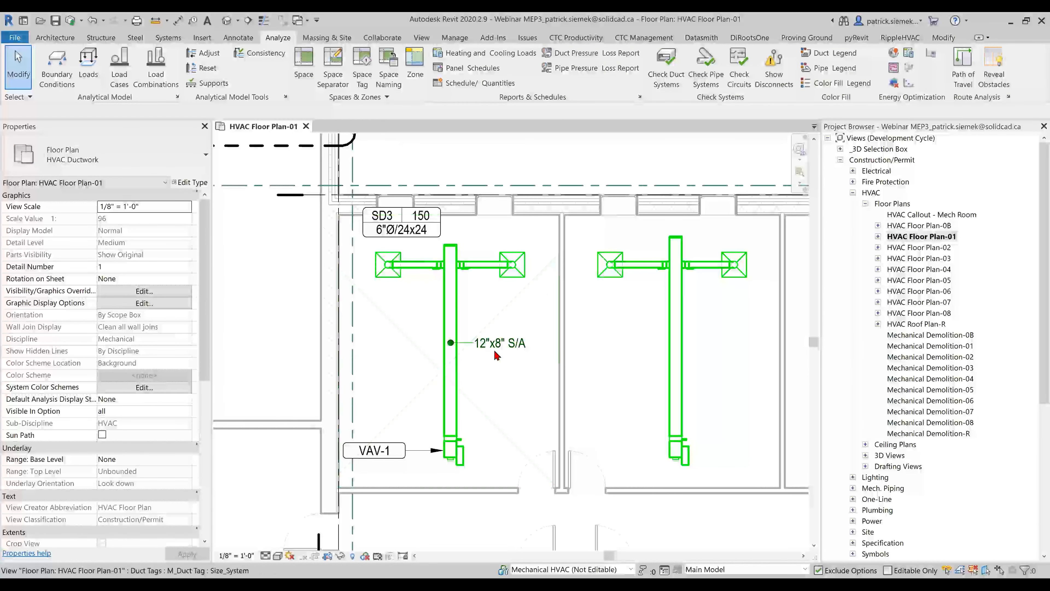
Change the diffuser tag to the Identity Airflow / Size / Typ. type and set its typical note to TYP. X 2
{"action": "left_click", "coordinate": [433, 224]}
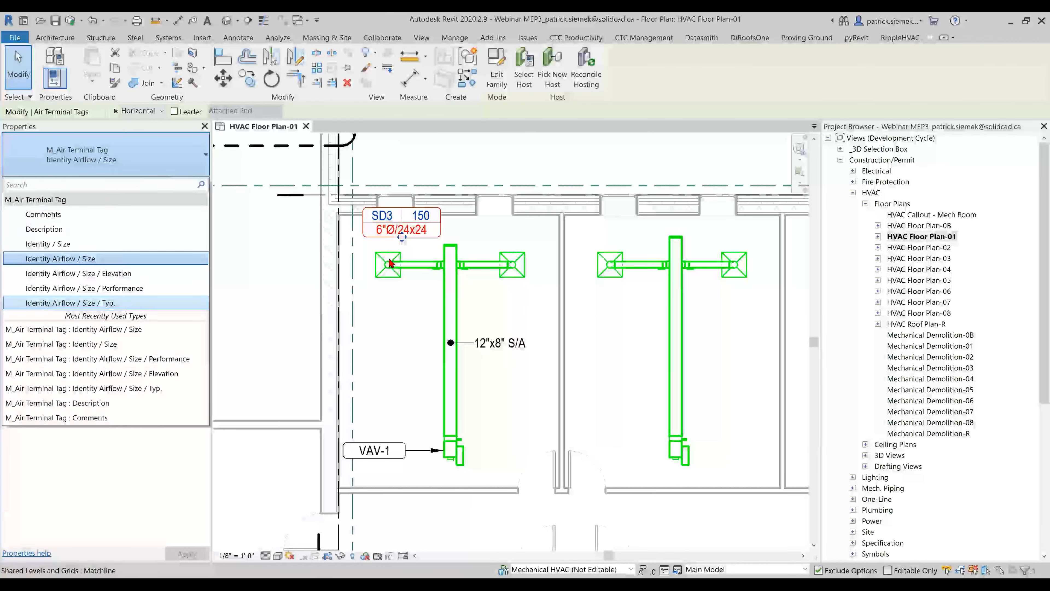
{"action": "left_click", "coordinate": [129, 302]}
{"action": "left_click", "coordinate": [402, 239]}
{"action": "type", "text": "TYP. X 2"}
{"action": "key", "text": "Return"}
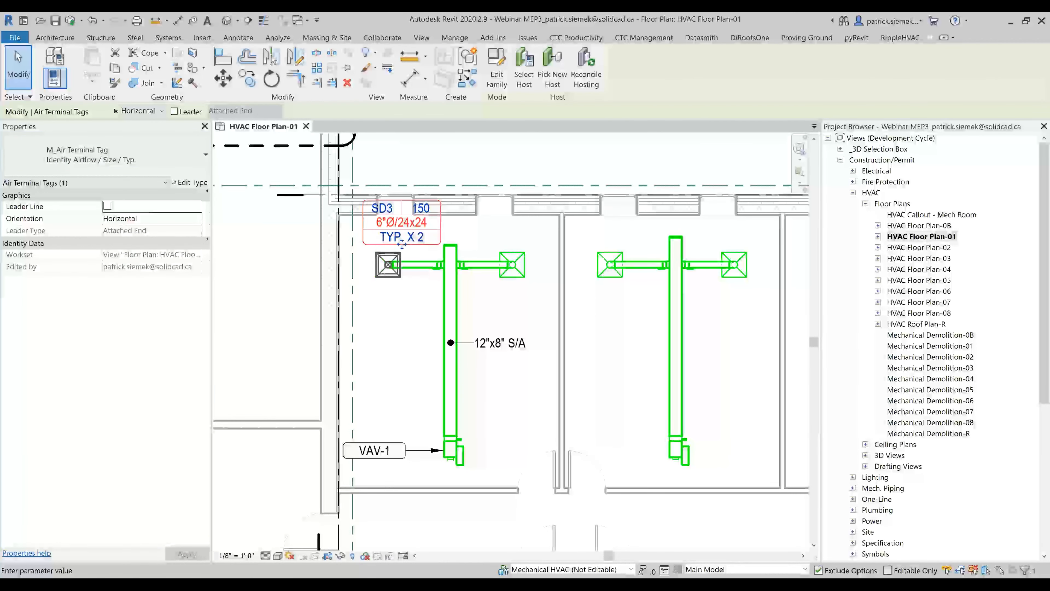
{"action": "left_click", "coordinate": [398, 356]}
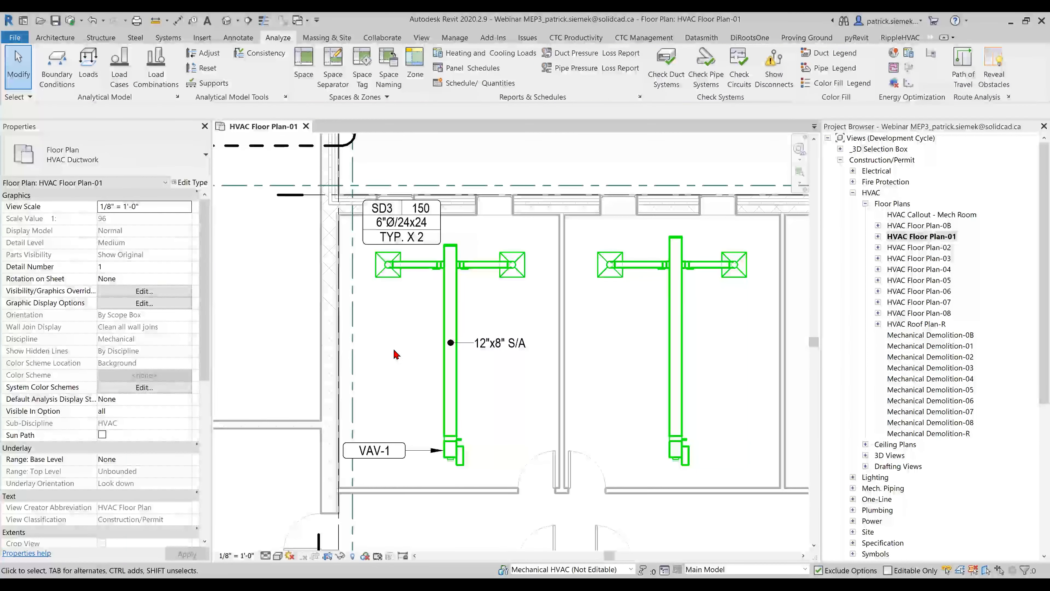
{"action": "scroll", "coordinate": [497, 352], "scroll_direction": "down", "scroll_amount": 2}
{"action": "key", "text": "t"}
{"action": "key", "text": "g"}
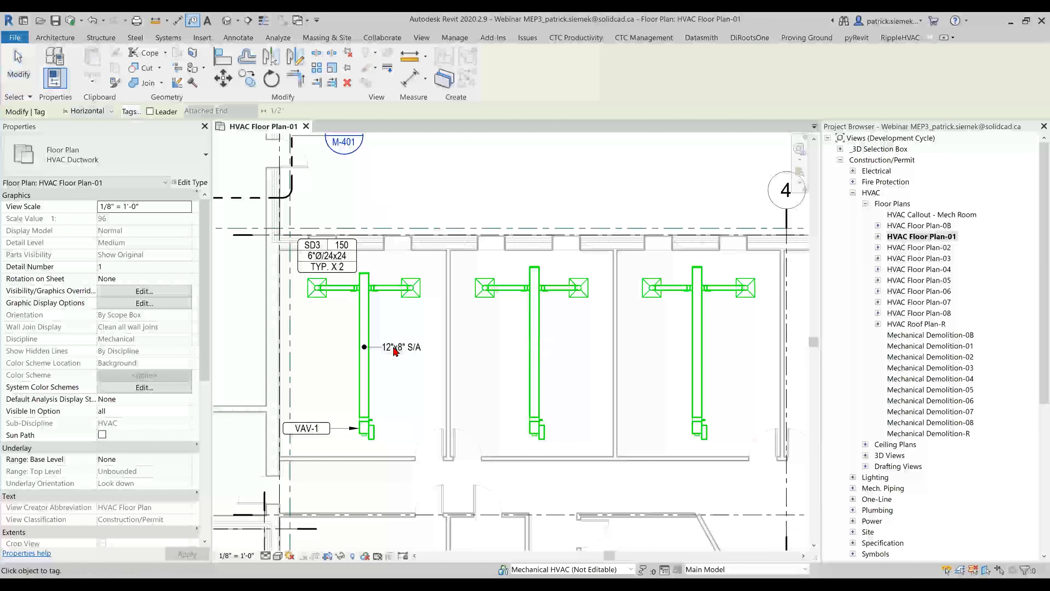
{"action": "left_click", "coordinate": [395, 351]}
{"action": "key", "text": "Escape"}
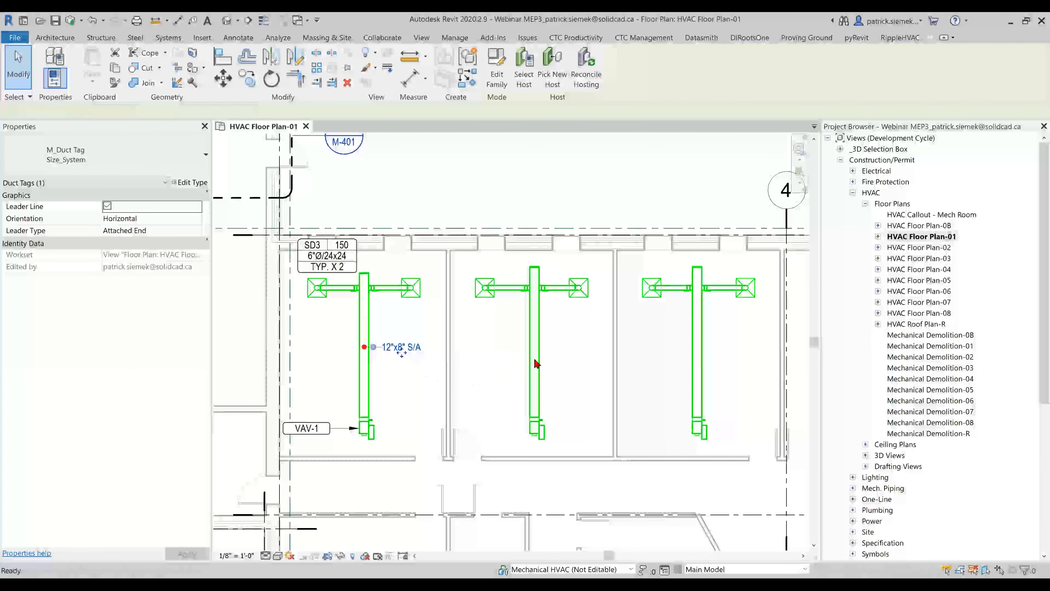
Tag the middle office's main supply duct, left round branch duct and VAV box with leaders
{"action": "key", "text": "t"}
{"action": "key", "text": "g"}
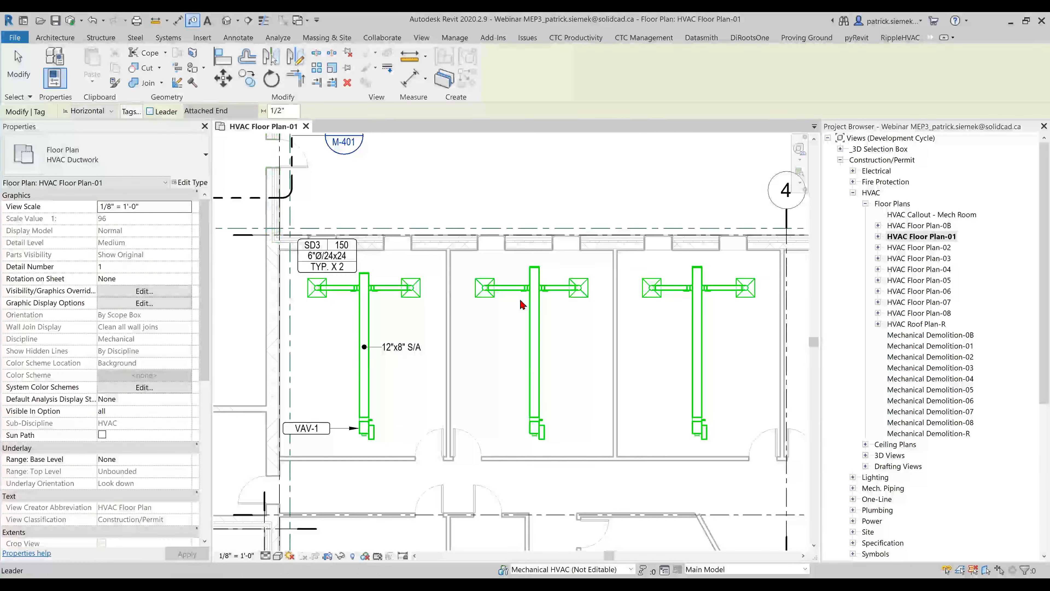
{"action": "left_click", "coordinate": [539, 357]}
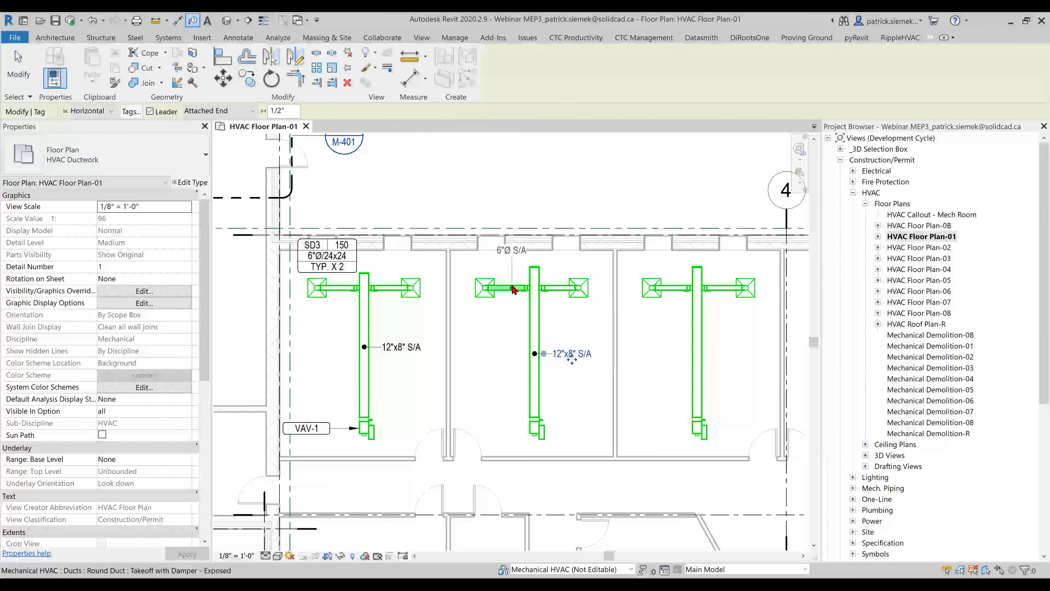
{"action": "left_click", "coordinate": [510, 289]}
{"action": "left_click", "coordinate": [546, 431]}
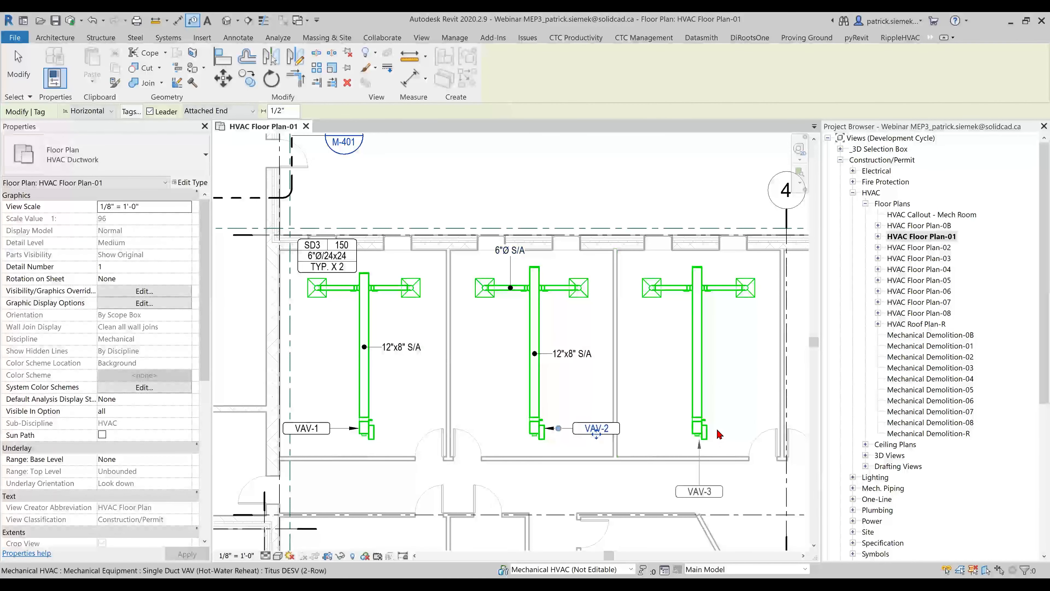
Tag the right office's VAV box with a leader and the middle office's right diffuser without one, setting its typical note to TYP. X 2
{"action": "left_click", "coordinate": [703, 431]}
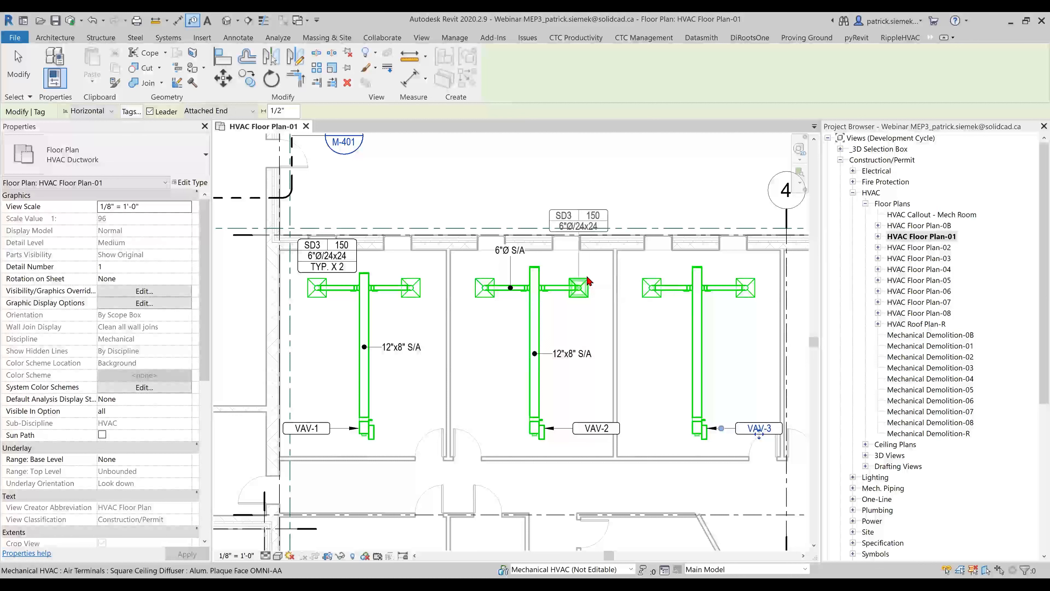
{"action": "left_click", "coordinate": [156, 114]}
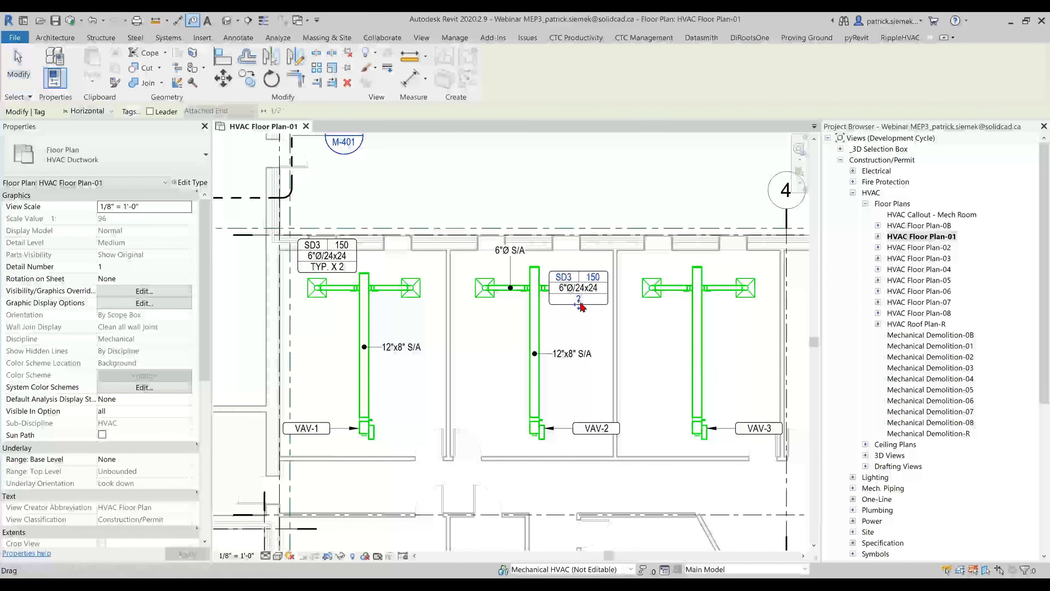
{"action": "left_click", "coordinate": [572, 253]}
{"action": "left_click", "coordinate": [573, 251]}
{"action": "type", "text": "2"}
{"action": "key", "text": "Return"}
{"action": "key", "text": "Escape"}
{"action": "scroll", "coordinate": [580, 372], "scroll_direction": "down", "scroll_amount": 1}
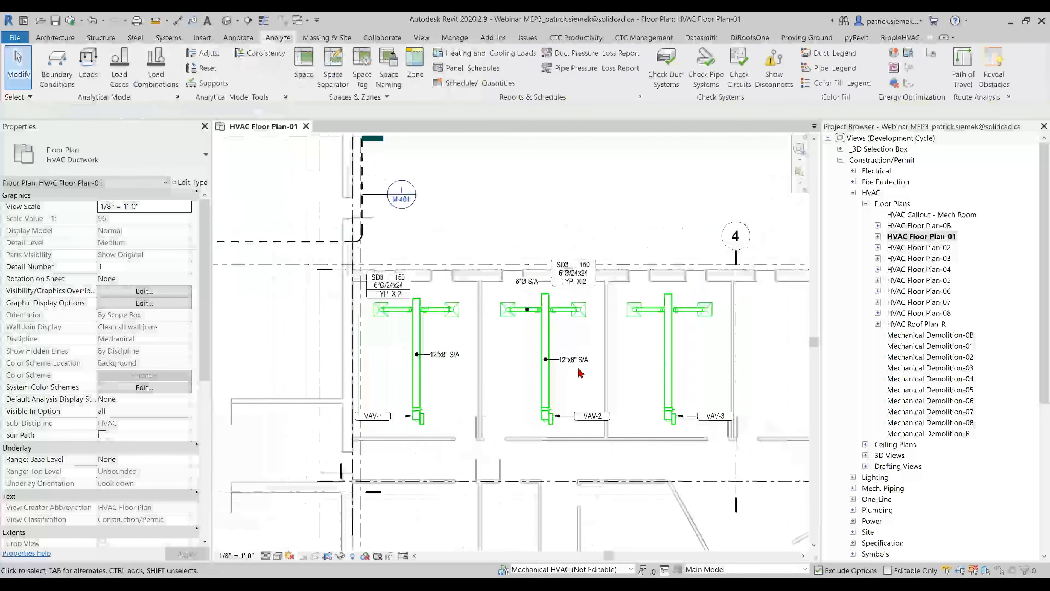
{"action": "key", "text": "z"}
{"action": "key", "text": "e"}
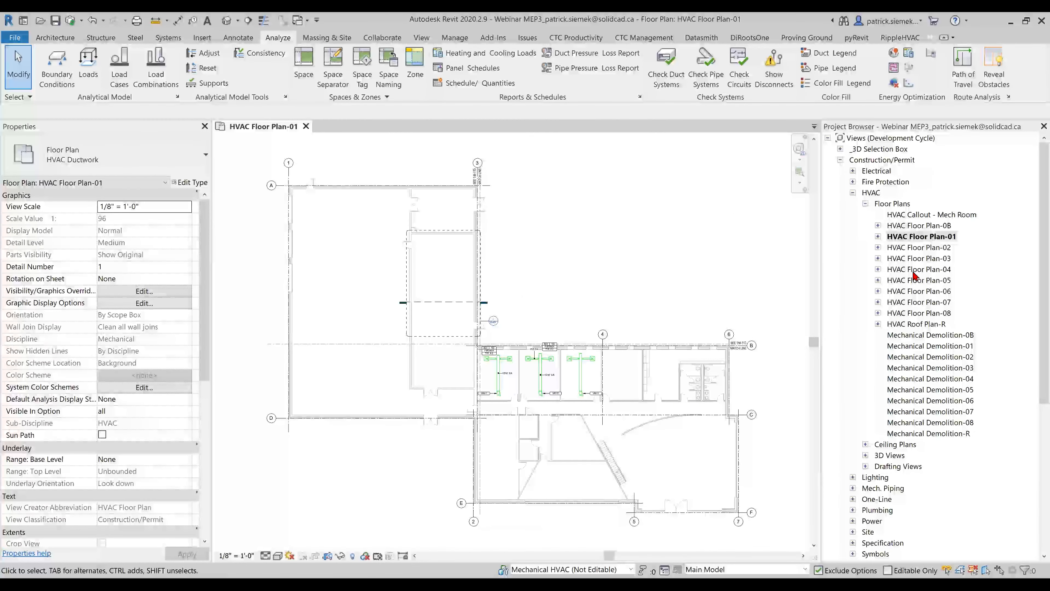
Collapse the Construction/Permit views and Schedules/Quantities in the Project Browser, and expand the Mechanical sheets
{"action": "left_click", "coordinate": [865, 203]}
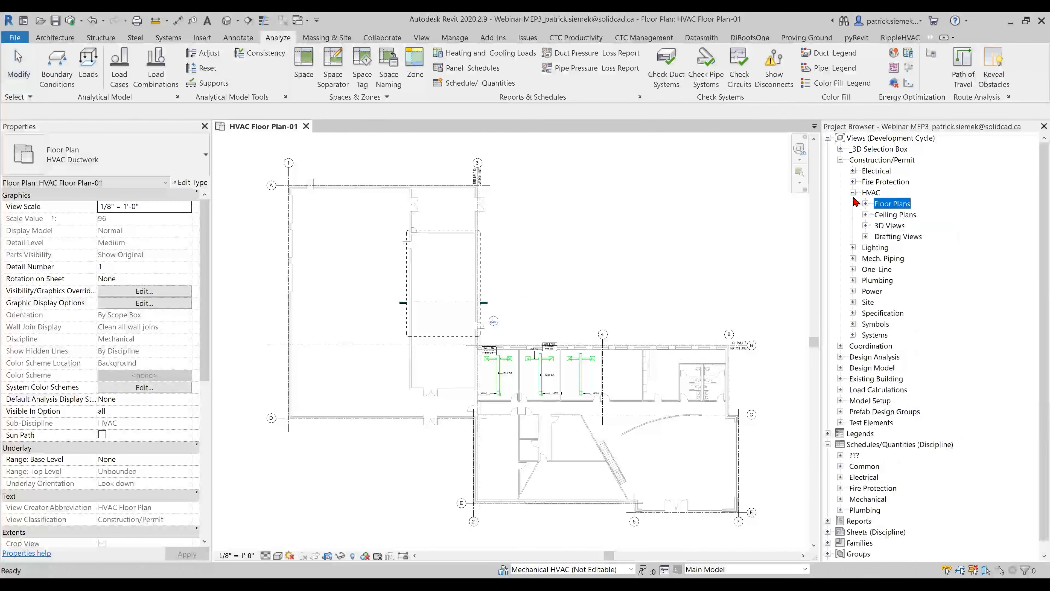
{"action": "left_click", "coordinate": [854, 192]}
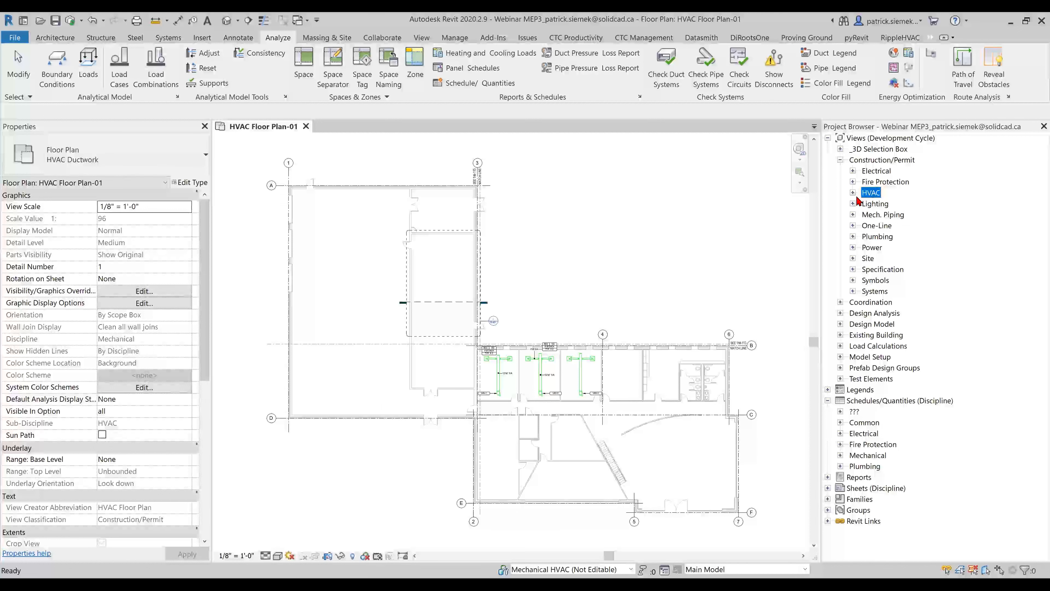
{"action": "left_click", "coordinate": [841, 160]}
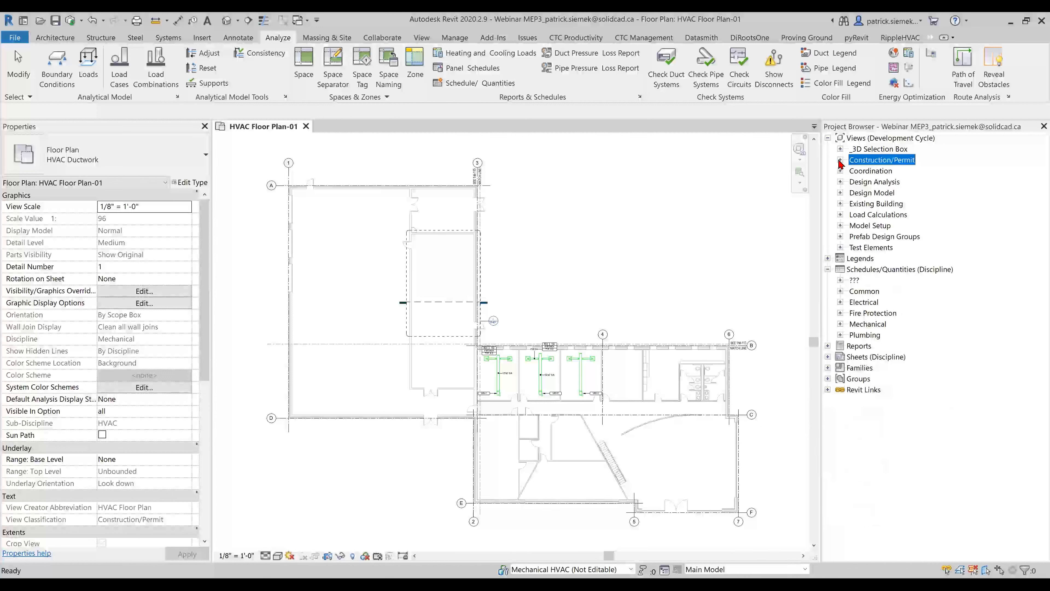
{"action": "left_click", "coordinate": [828, 269]}
{"action": "left_click", "coordinate": [868, 290]}
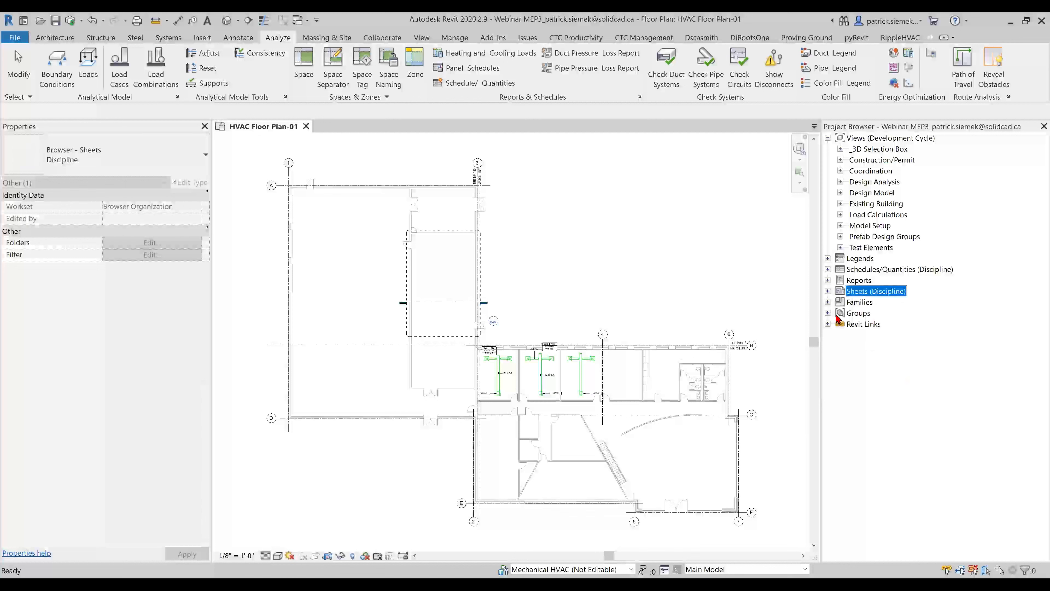
{"action": "left_click", "coordinate": [827, 291]}
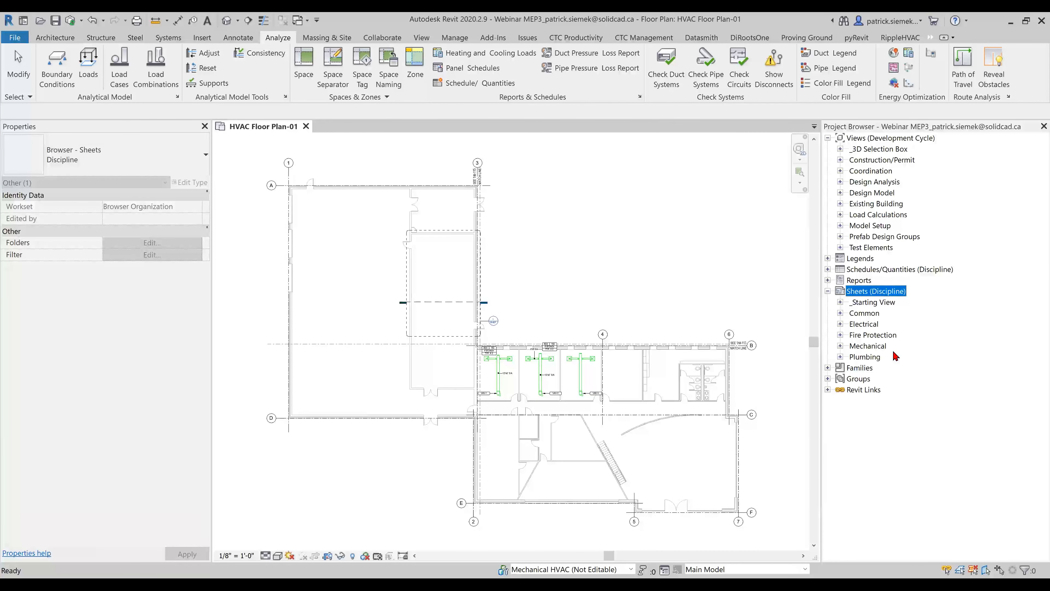
{"action": "left_click", "coordinate": [840, 346]}
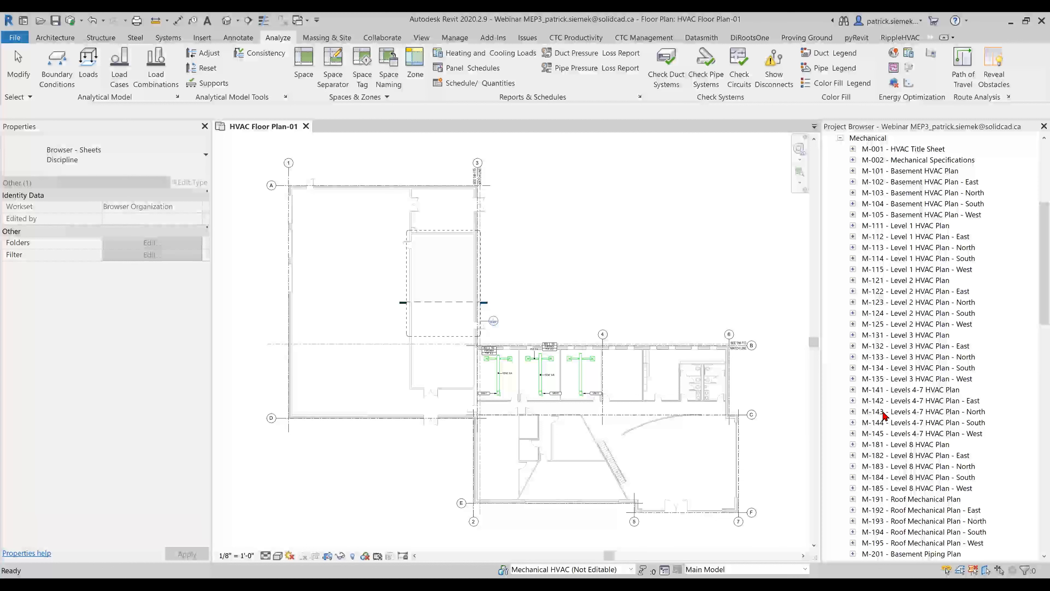
Open sheet M-111 - Level 1 HVAC Plan and examine the tagged office ductwork on it
{"action": "left_click", "coordinate": [933, 227]}
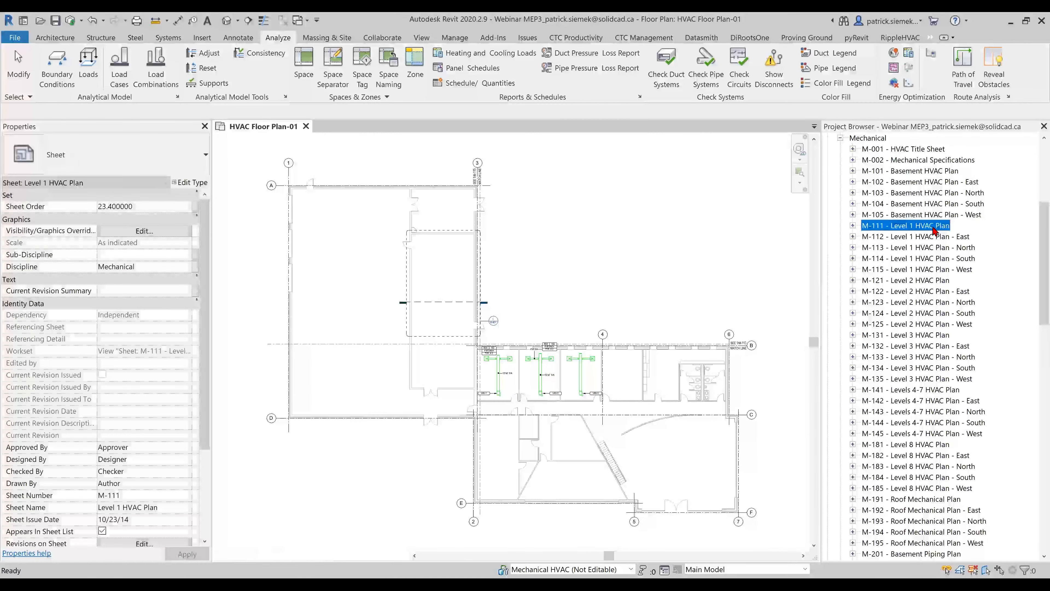
{"action": "double_click", "coordinate": [933, 226]}
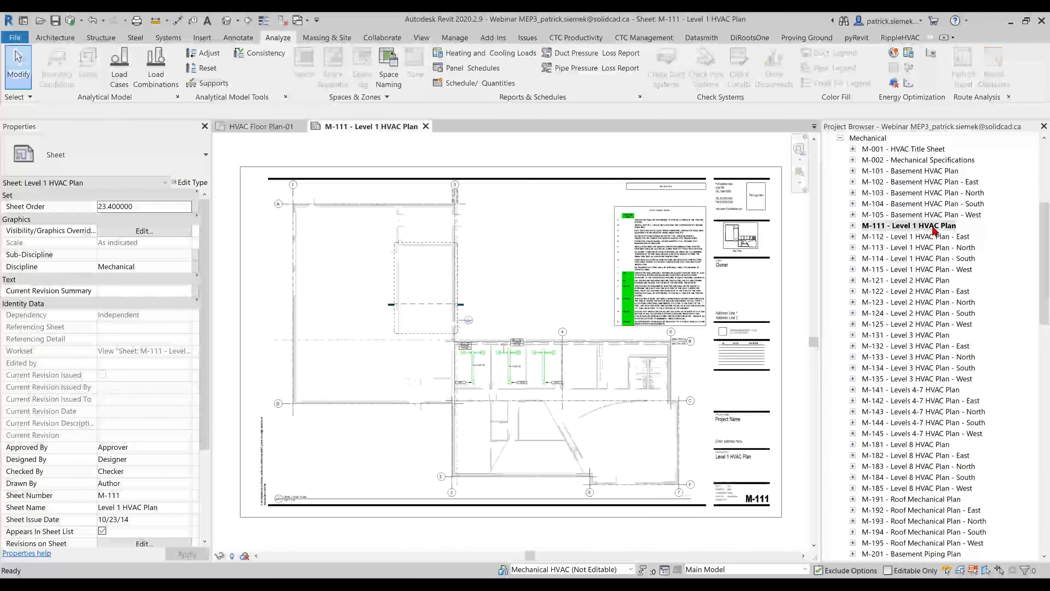
{"action": "scroll", "coordinate": [931, 315], "scroll_direction": "up", "scroll_amount": 3}
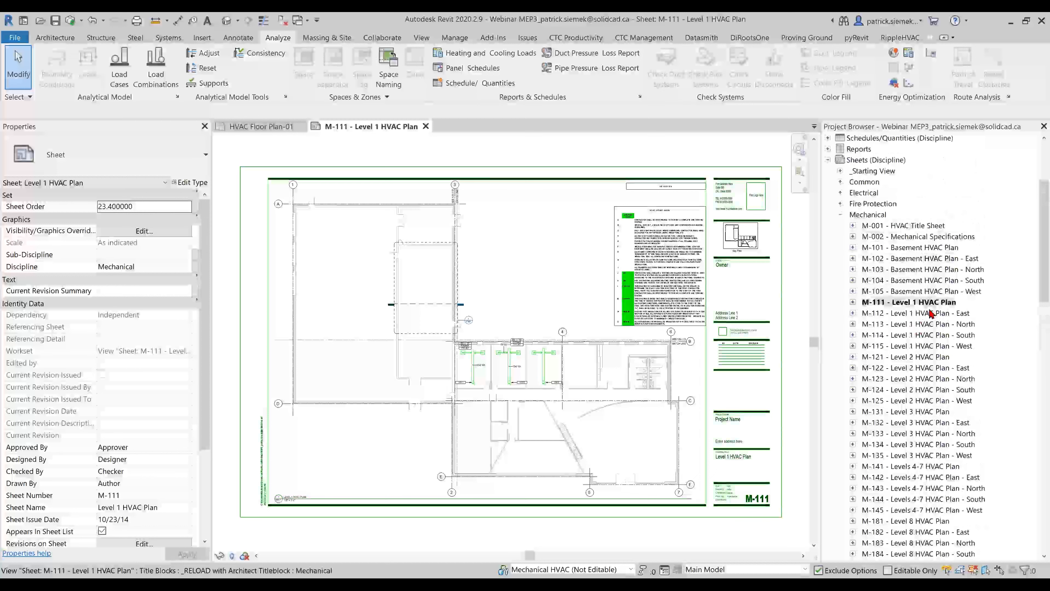
{"action": "scroll", "coordinate": [931, 314], "scroll_direction": "up", "scroll_amount": 4}
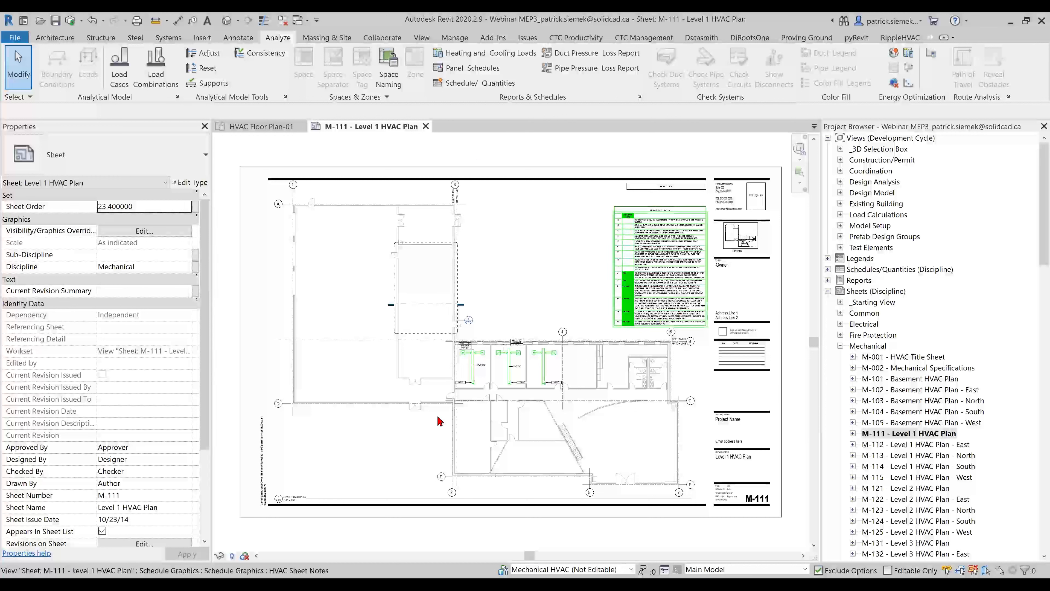
{"action": "scroll", "coordinate": [499, 367], "scroll_direction": "up", "scroll_amount": 5}
{"action": "scroll", "coordinate": [548, 363], "scroll_direction": "up", "scroll_amount": 2}
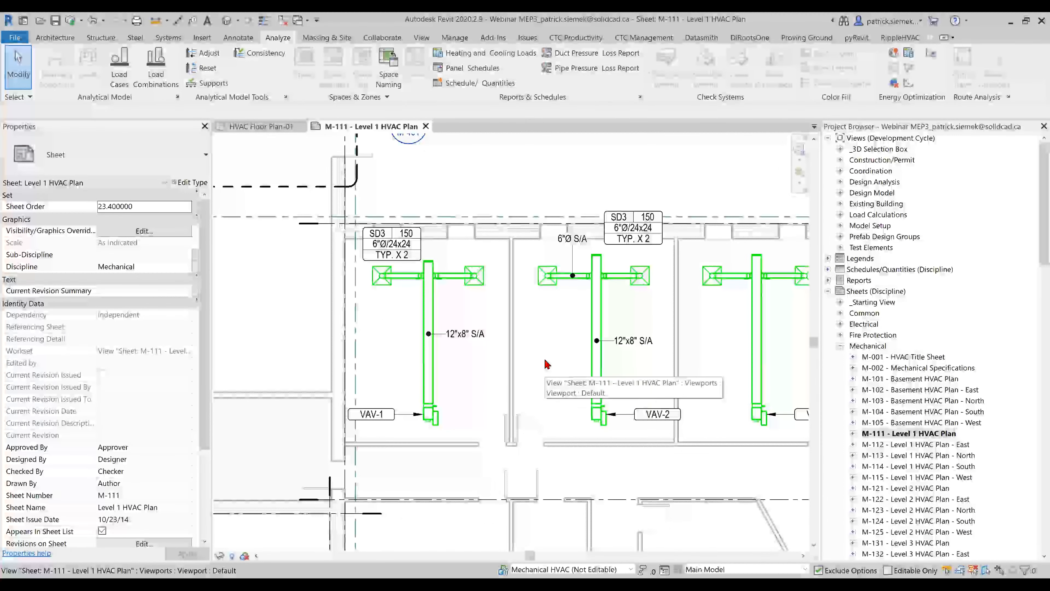
{"action": "middle_click", "coordinate": [546, 360]}
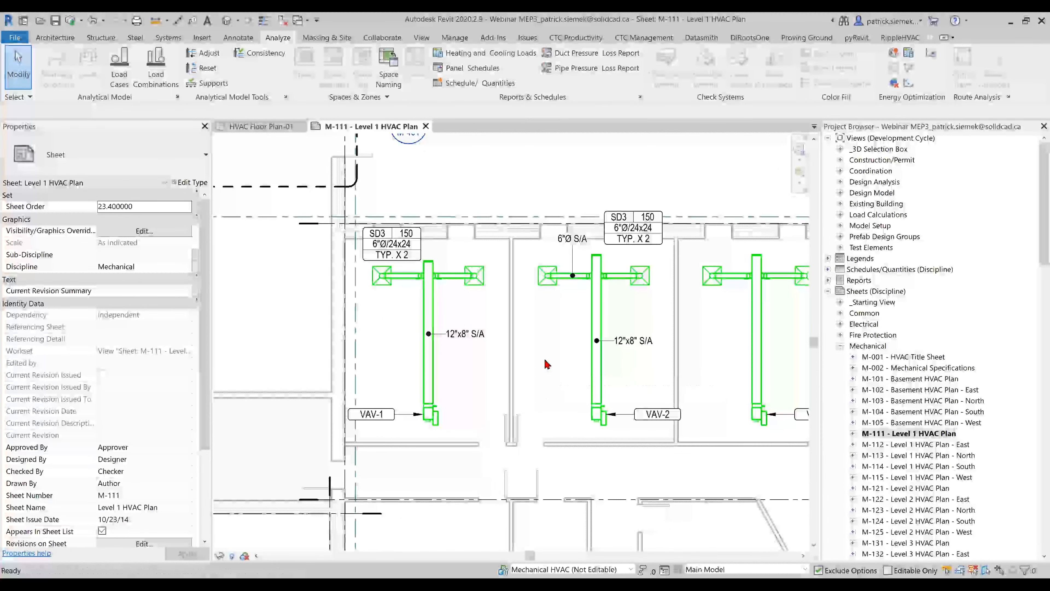
{"action": "middle_click", "coordinate": [545, 360]}
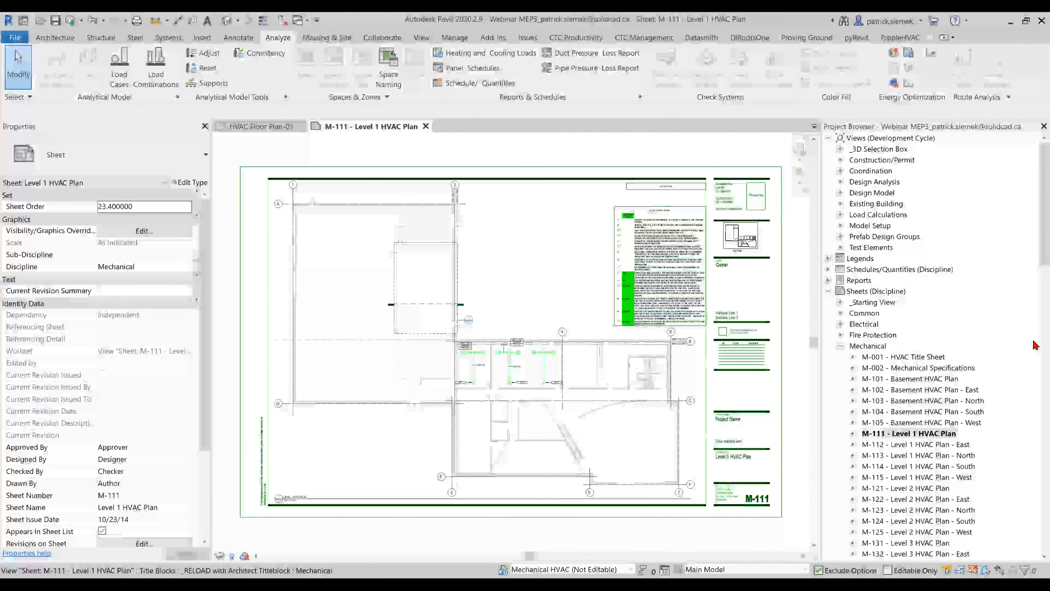
Open sheet M-001 - HVAC Title Sheet to view its legends and notes
{"action": "left_click", "coordinate": [921, 358]}
{"action": "double_click", "coordinate": [921, 358]}
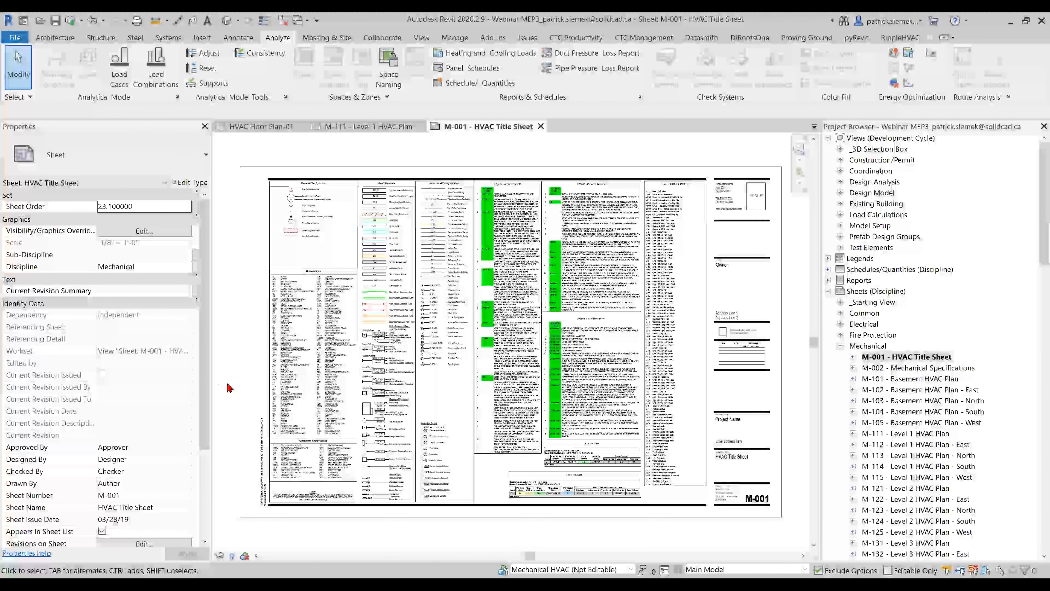
Open sheet M-503 - HVAC Equipment Details and examine the heat pump/drain pan detail
{"action": "scroll", "coordinate": [896, 373], "scroll_direction": "down", "scroll_amount": 2}
{"action": "scroll", "coordinate": [895, 373], "scroll_direction": "down", "scroll_amount": 1}
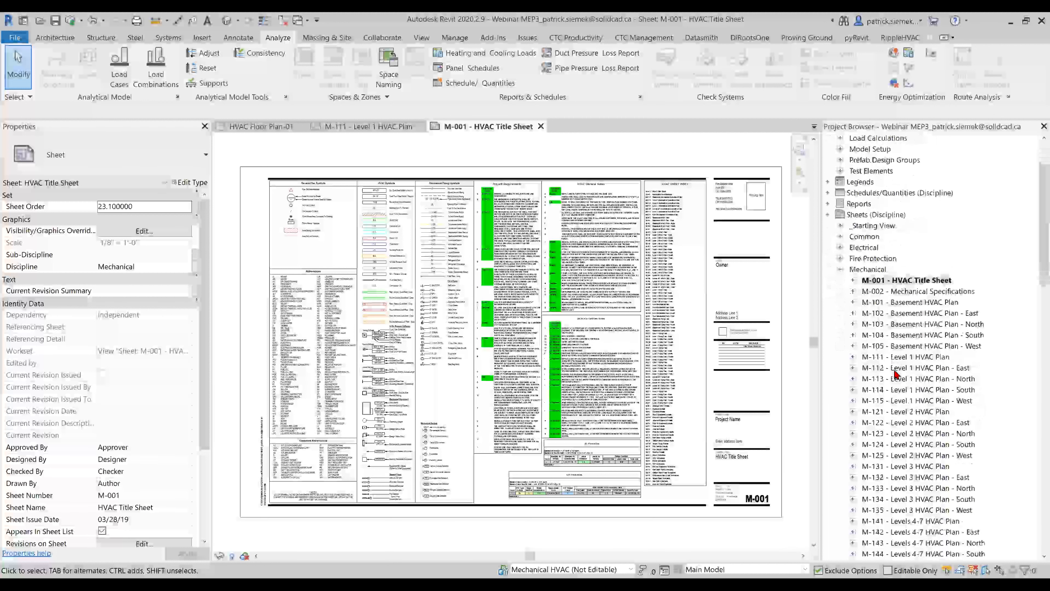
{"action": "scroll", "coordinate": [880, 342], "scroll_direction": "down", "scroll_amount": 2}
{"action": "scroll", "coordinate": [880, 343], "scroll_direction": "down", "scroll_amount": 9}
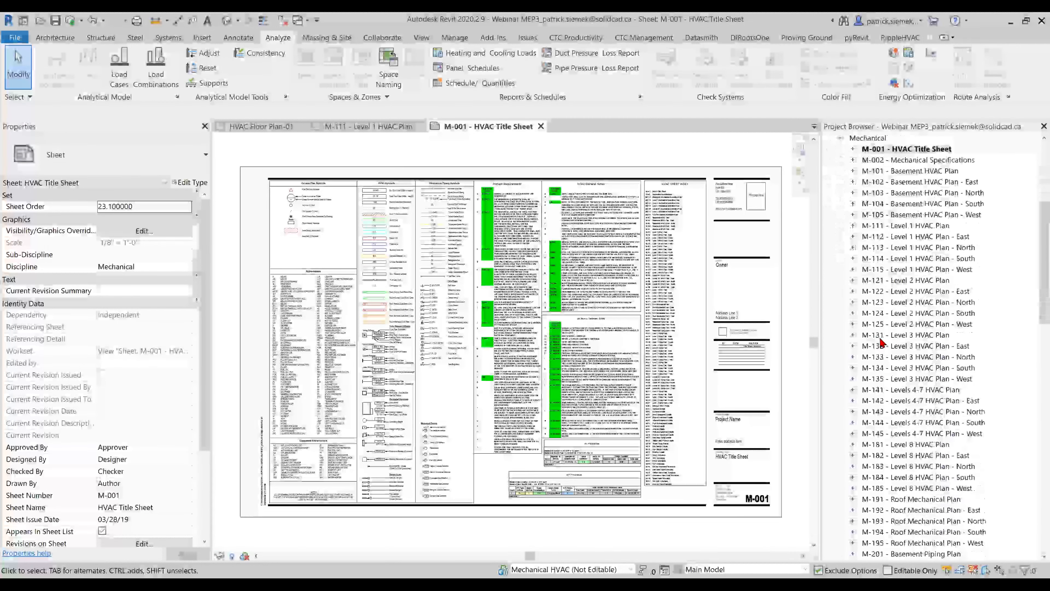
{"action": "scroll", "coordinate": [912, 356], "scroll_direction": "down", "scroll_amount": 12}
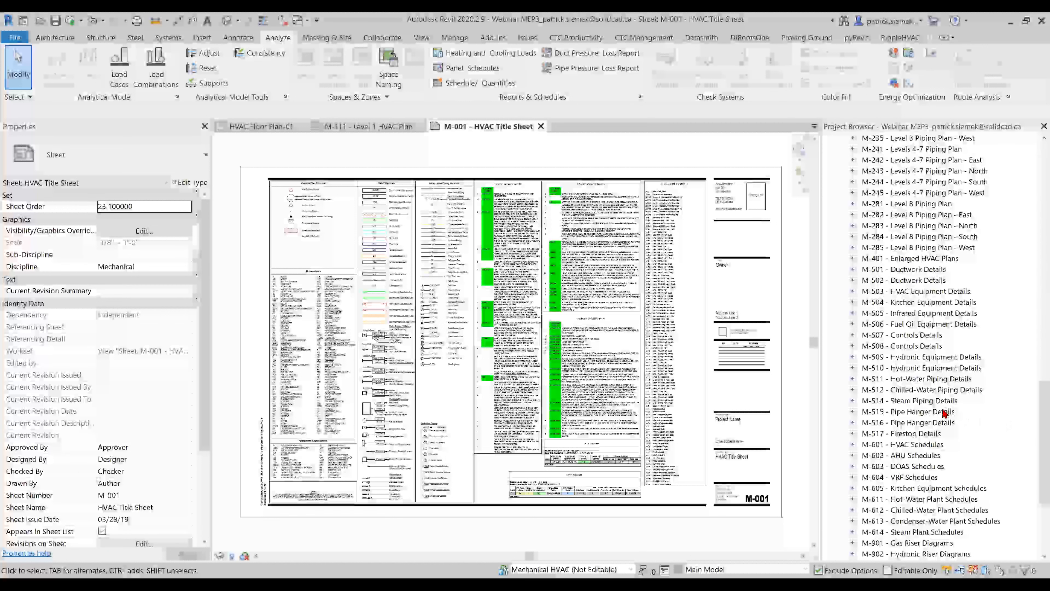
{"action": "left_click", "coordinate": [930, 291]}
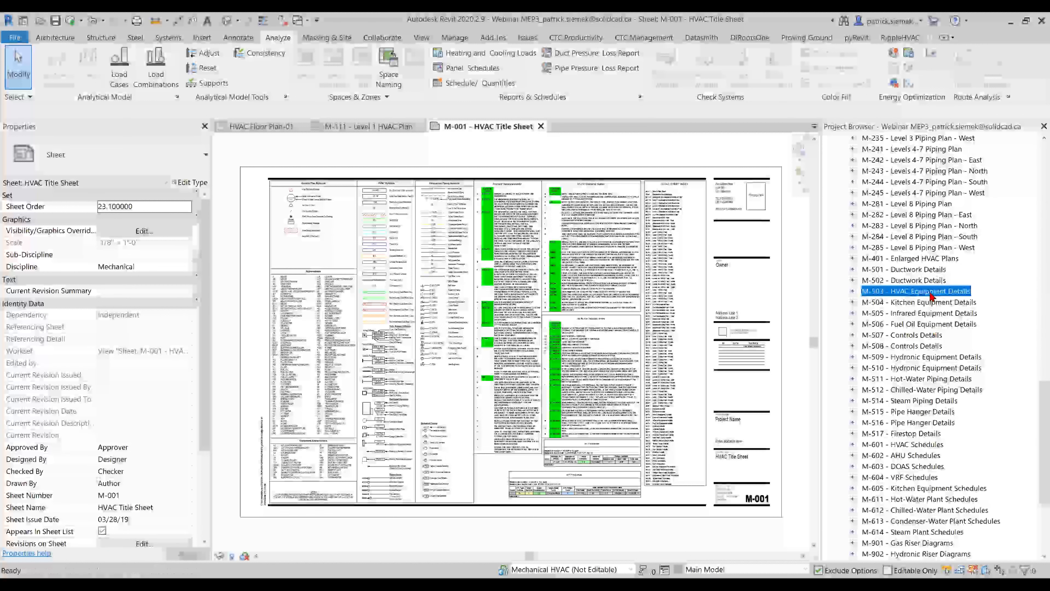
{"action": "double_click", "coordinate": [931, 292]}
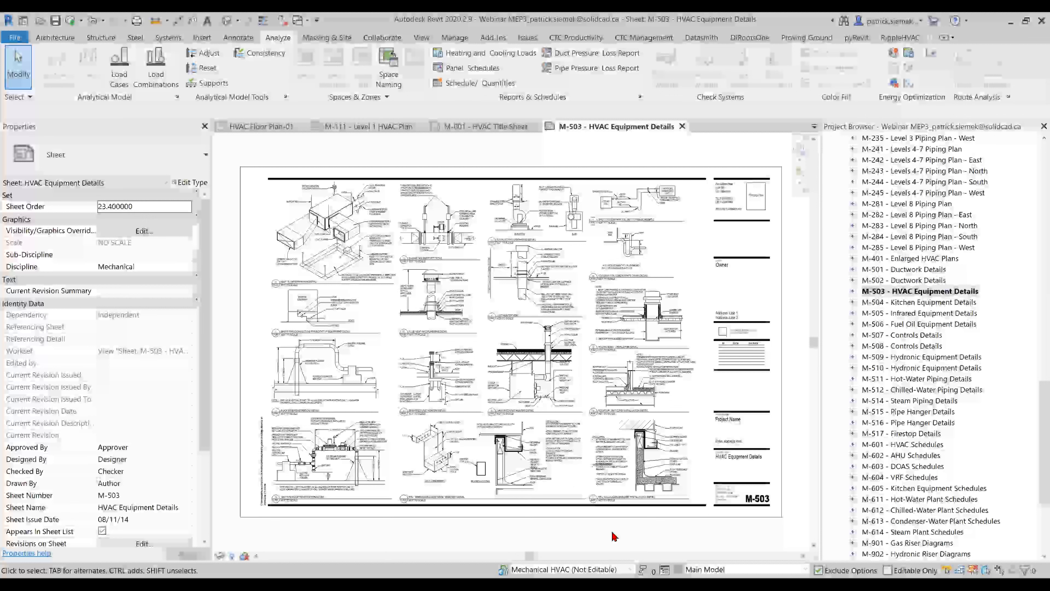
{"action": "scroll", "coordinate": [328, 234], "scroll_direction": "up", "scroll_amount": 5}
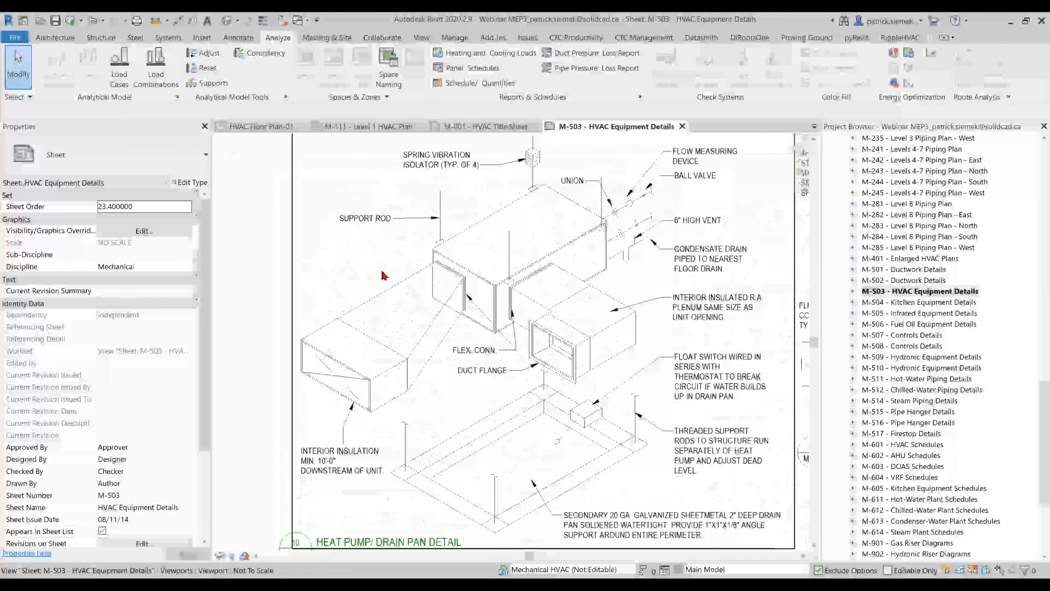
{"action": "scroll", "coordinate": [387, 277], "scroll_direction": "down", "scroll_amount": 1}
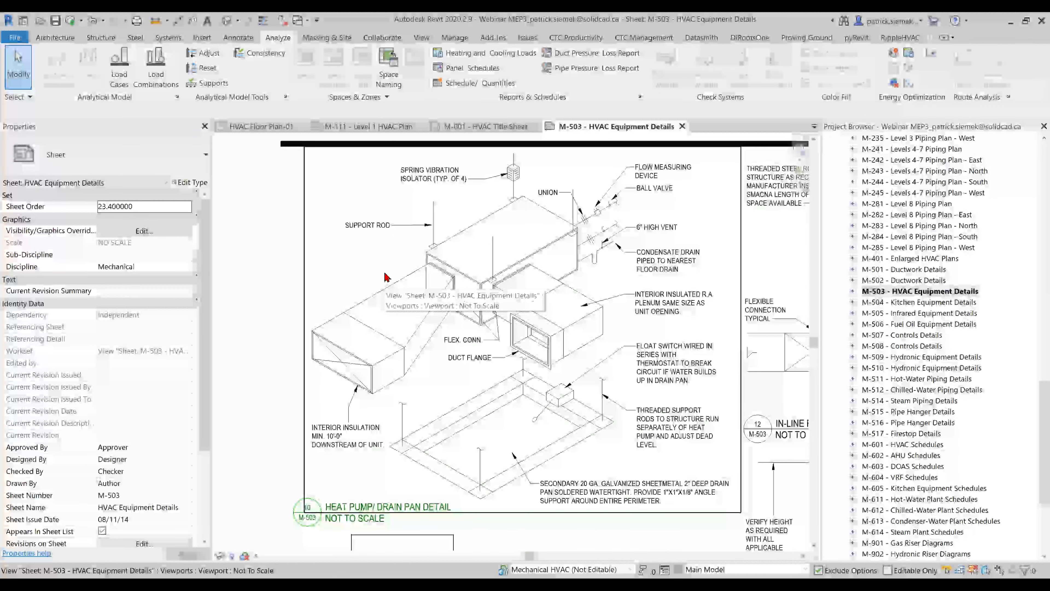
{"action": "middle_click", "coordinate": [387, 277]}
{"action": "middle_click", "coordinate": [387, 278]}
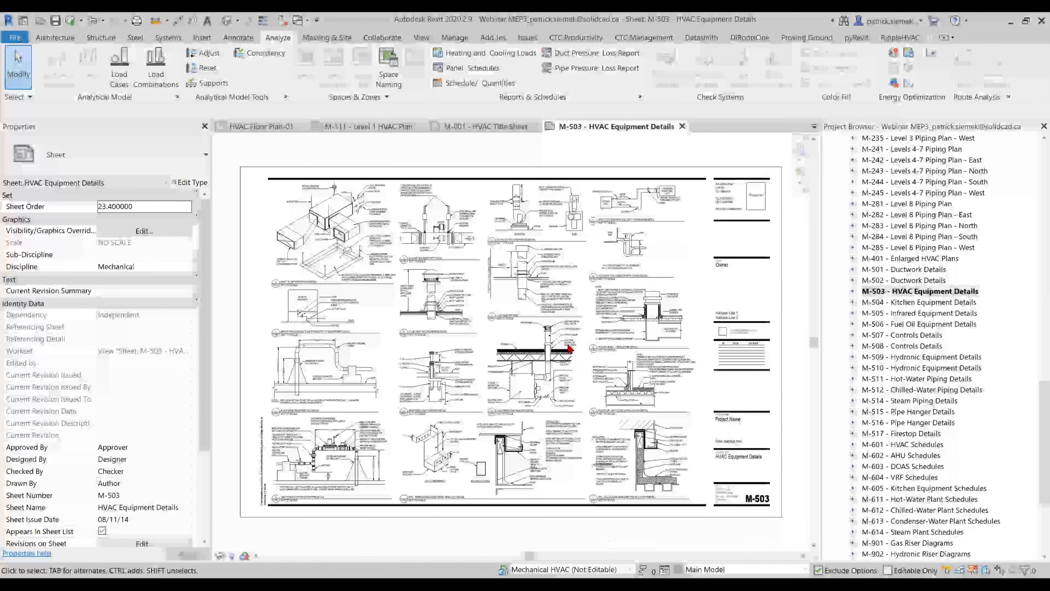
Open sheet M-601 - HVAC Schedules and examine the variable air volume terminal unit schedule
{"action": "scroll", "coordinate": [981, 329], "scroll_direction": "down", "scroll_amount": 2}
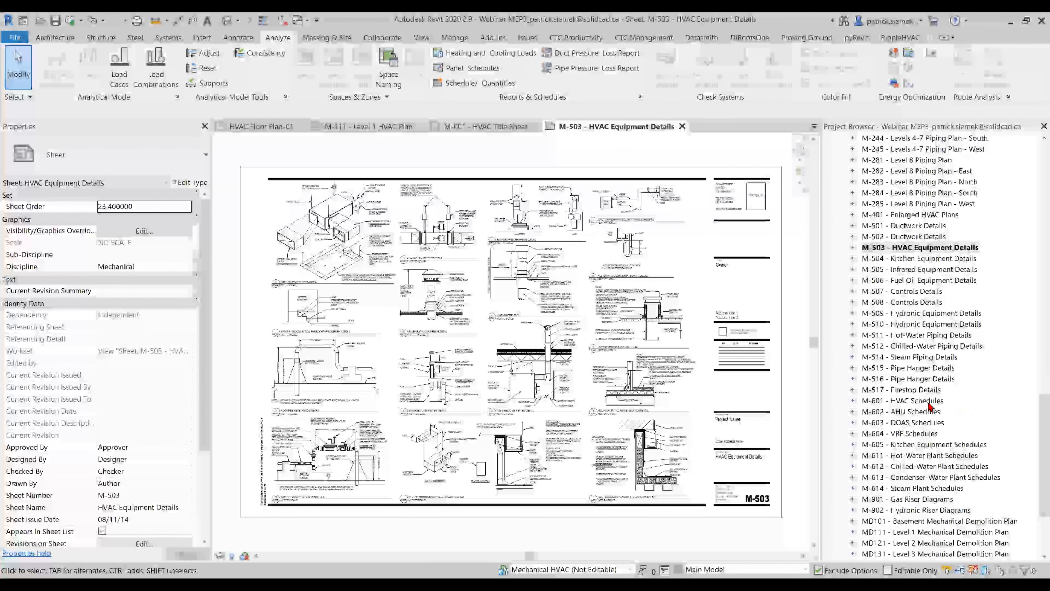
{"action": "left_click", "coordinate": [929, 402]}
{"action": "double_click", "coordinate": [929, 401]}
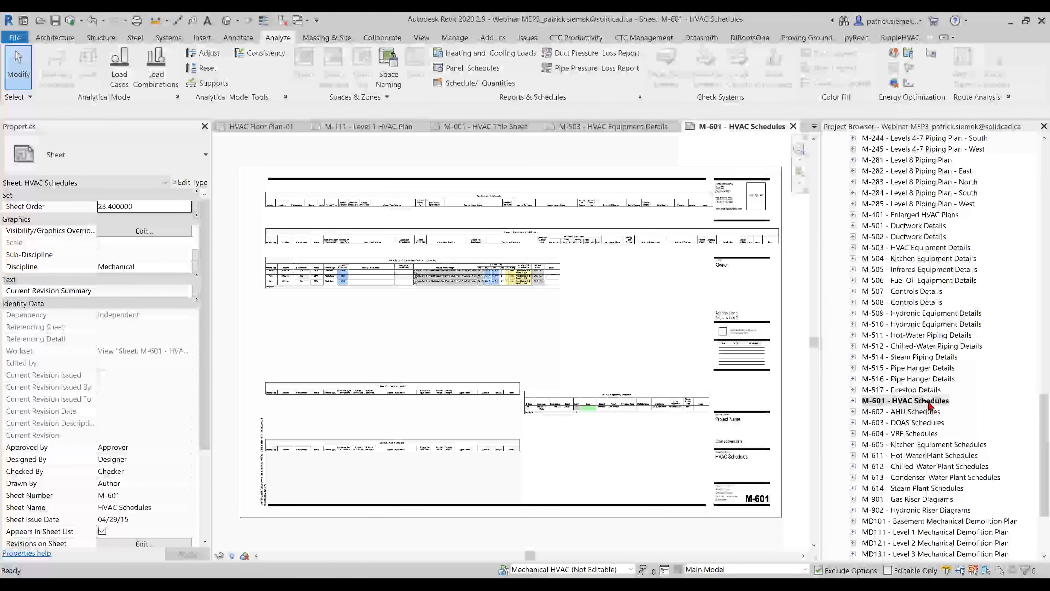
{"action": "scroll", "coordinate": [285, 292], "scroll_direction": "up", "scroll_amount": 4}
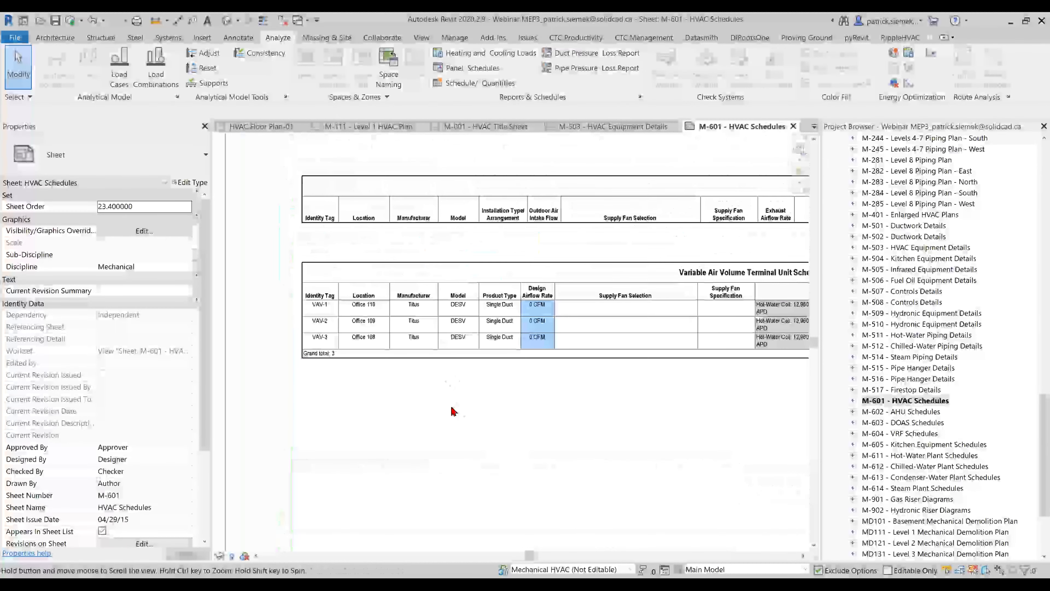
{"action": "scroll", "coordinate": [472, 438], "scroll_direction": "down", "scroll_amount": 4}
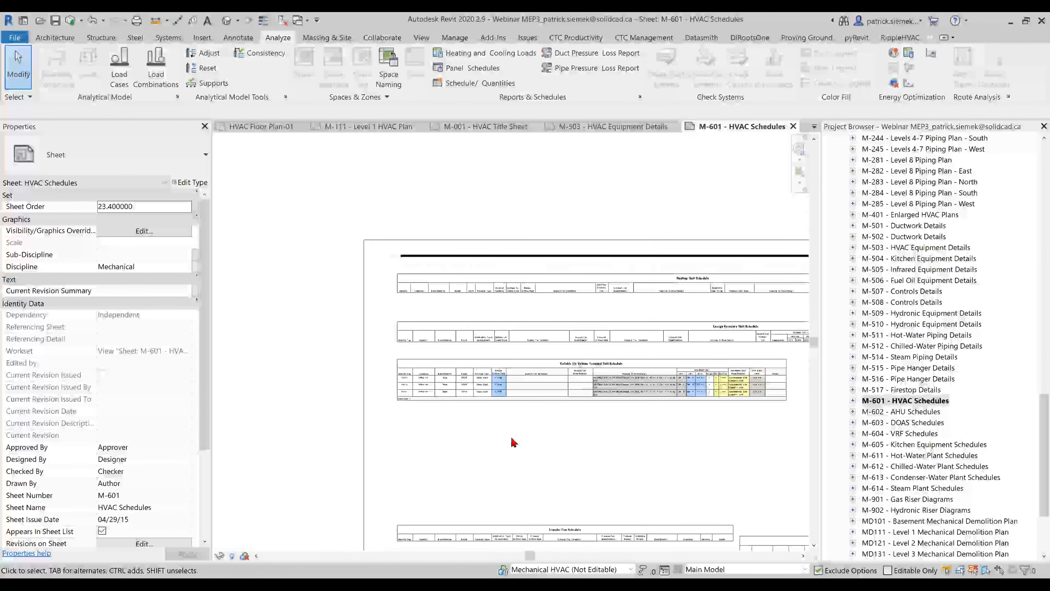
{"action": "middle_click", "coordinate": [556, 410]}
{"action": "middle_click", "coordinate": [556, 409]}
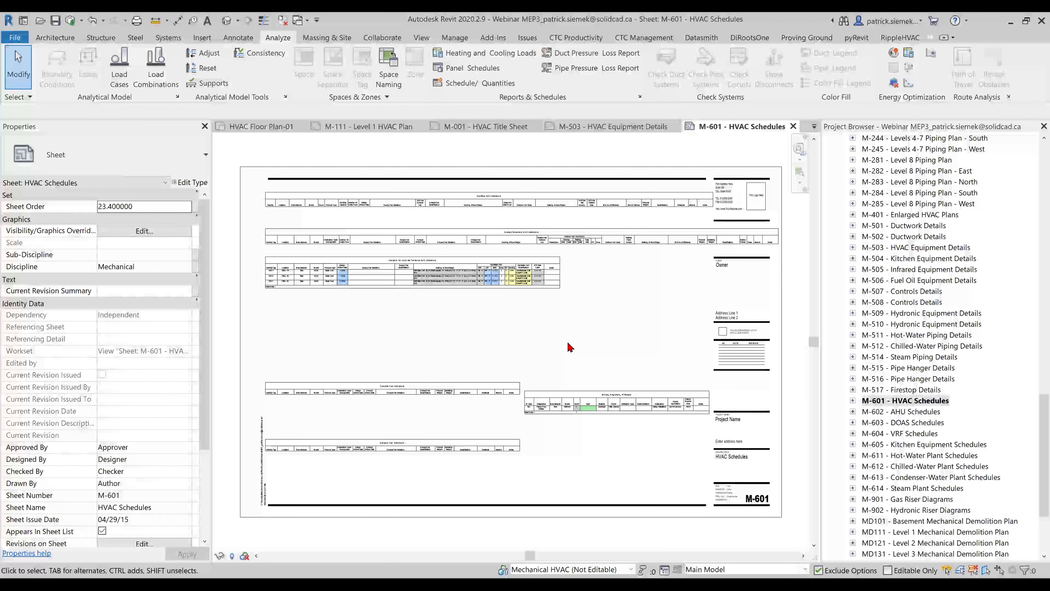
Collapse the Mechanical and Sheets branches in the Project Browser and switch to the presentation's Conclusions slide
{"action": "scroll", "coordinate": [935, 376], "scroll_direction": "up", "scroll_amount": 2}
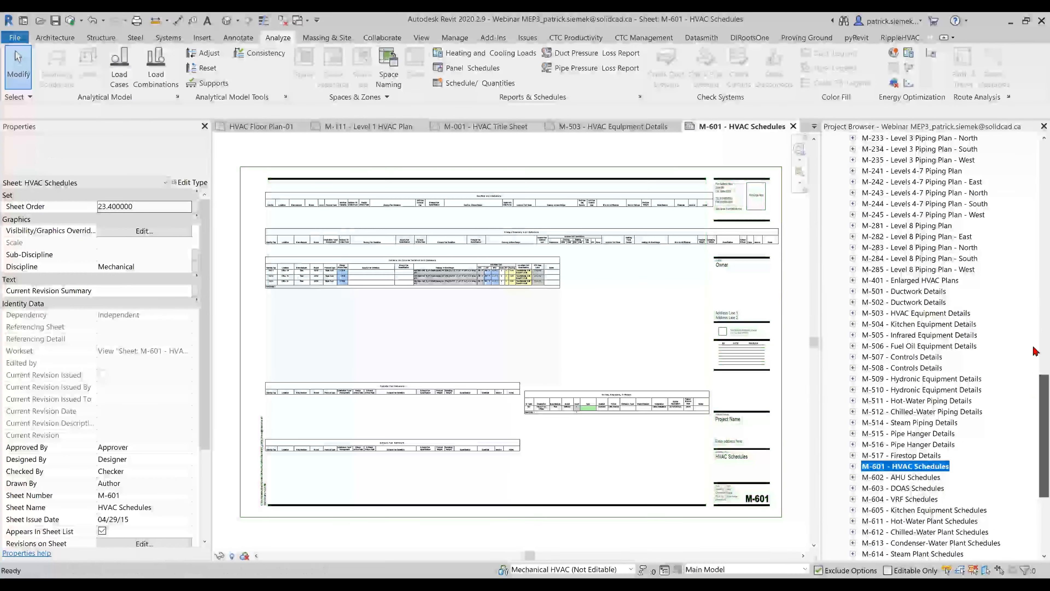
{"action": "scroll", "coordinate": [993, 351], "scroll_direction": "up", "scroll_amount": 20}
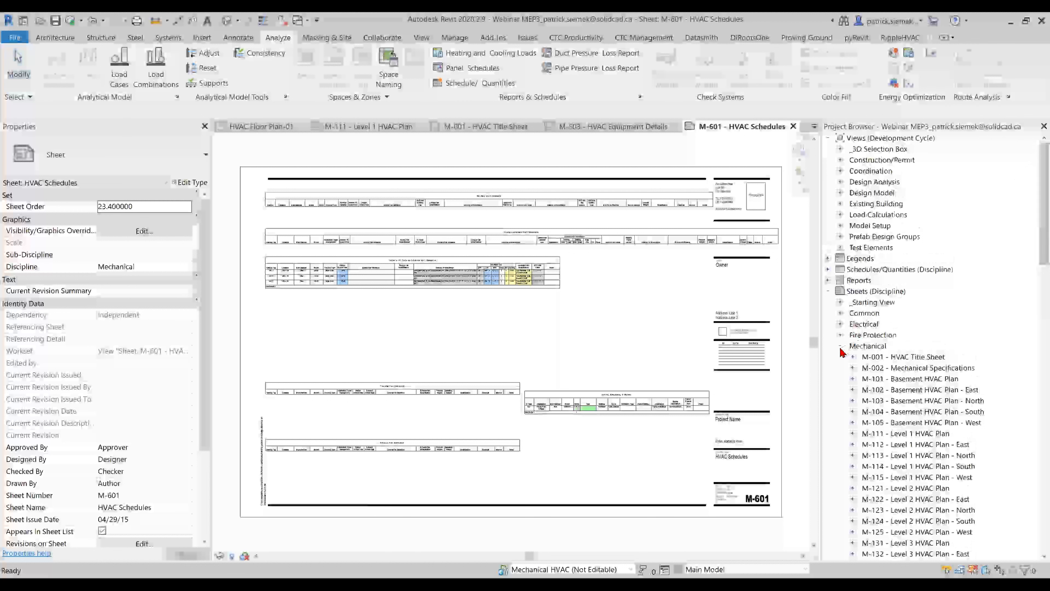
{"action": "left_click", "coordinate": [841, 347]}
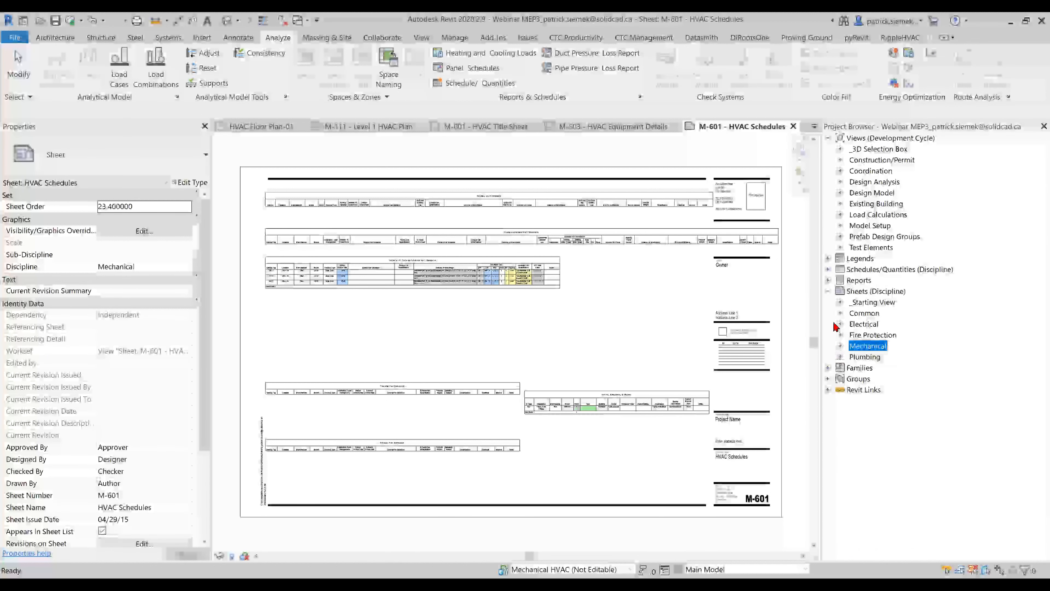
{"action": "left_click", "coordinate": [828, 291]}
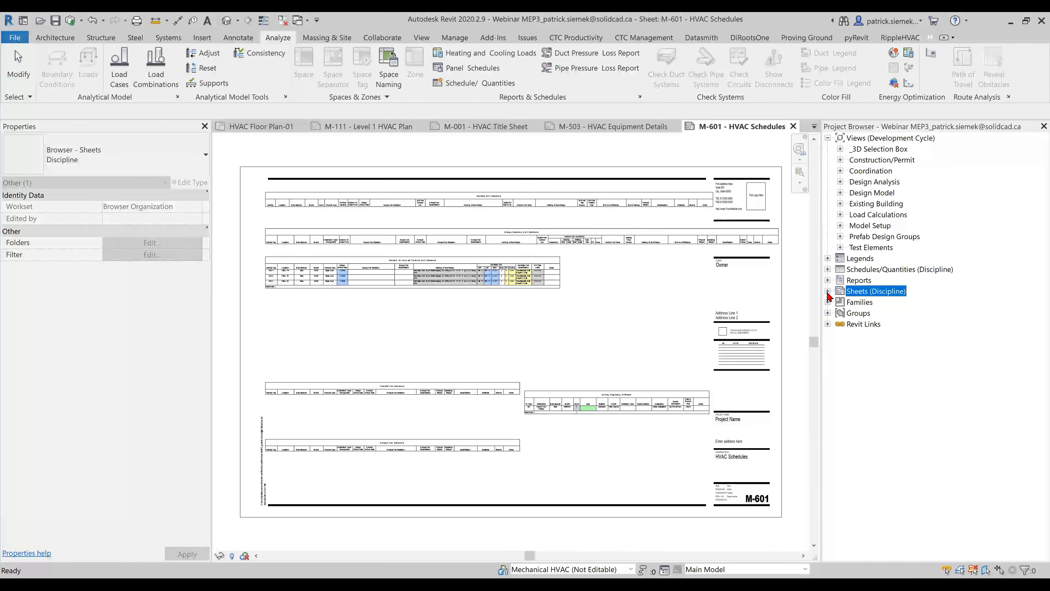
{"action": "left_click", "coordinate": [610, 102]}
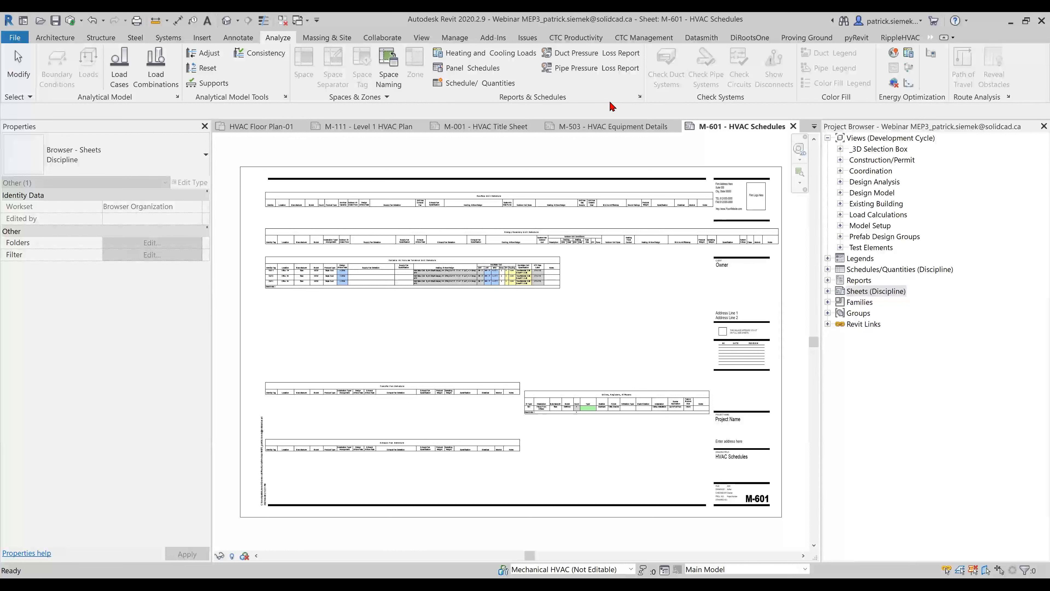
{"action": "key", "text": "alt+Tab"}
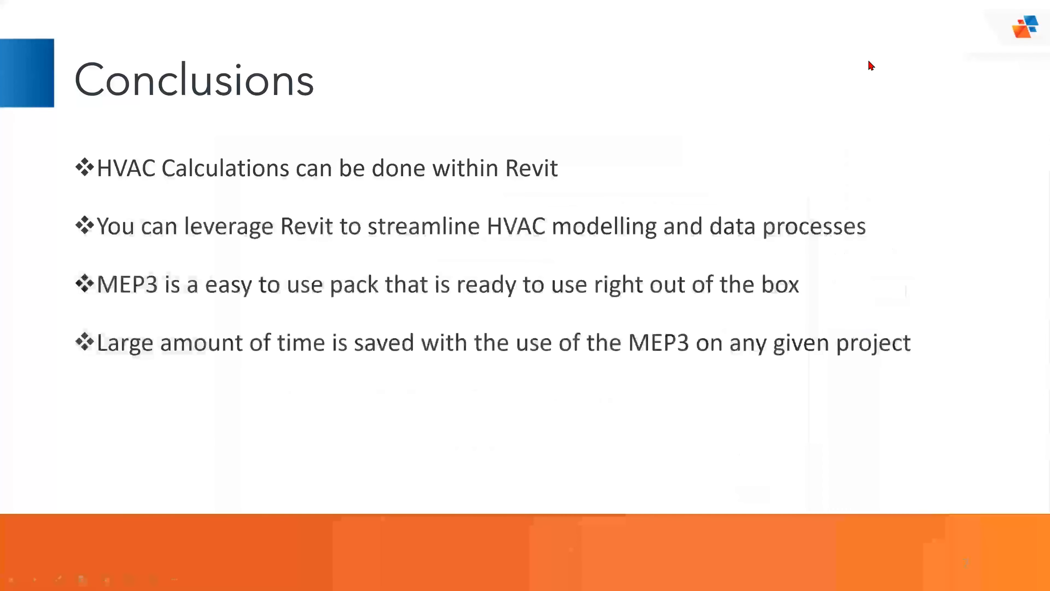